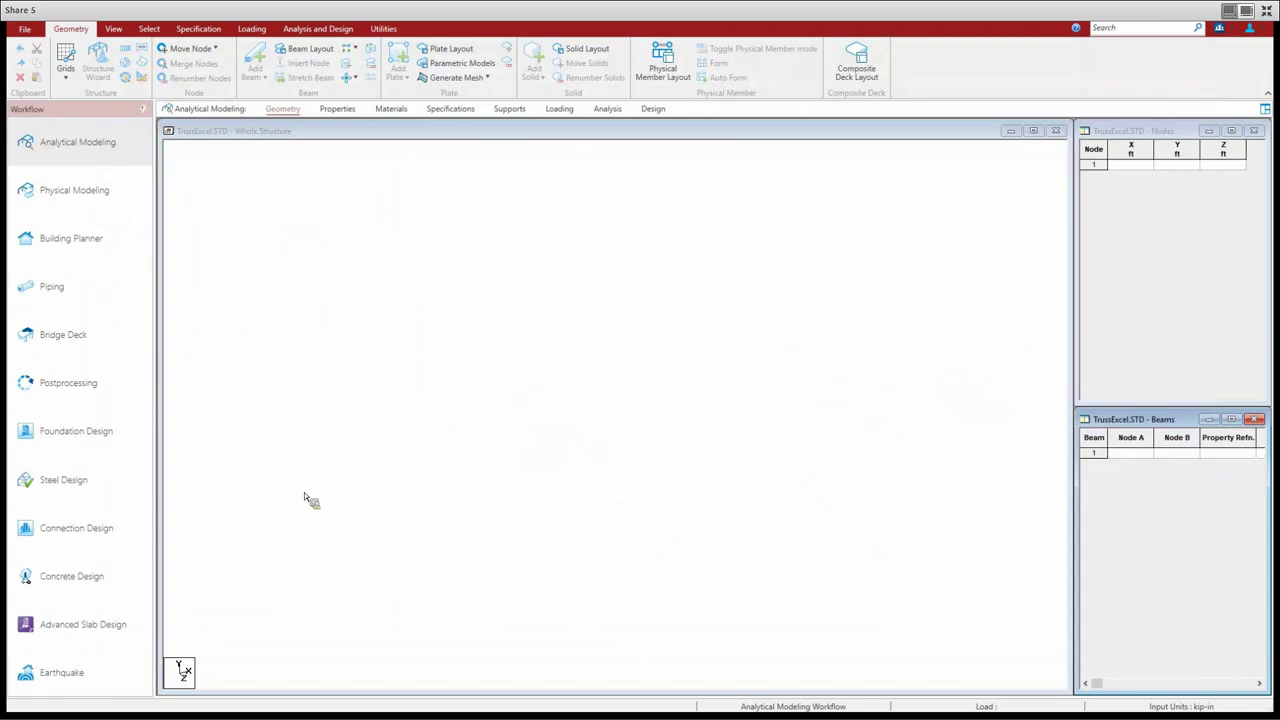
Bring the truss's node and beam geometry into the empty model
{"action": "key", "text": "Return"}
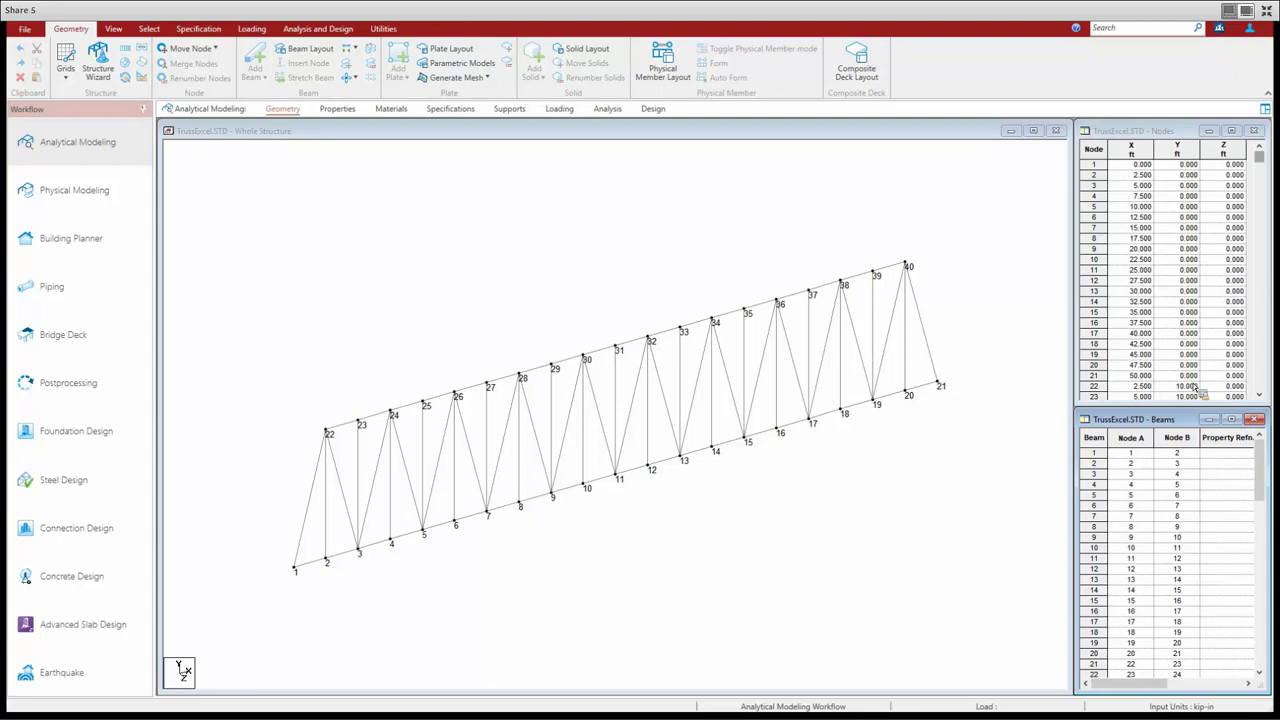
Add two nodes to the node table at (0, 10, 0) and (50, 10, 0) ft
{"action": "left_click", "coordinate": [1197, 388]}
{"action": "scroll", "coordinate": [1197, 388], "scroll_direction": "down", "scroll_amount": 6}
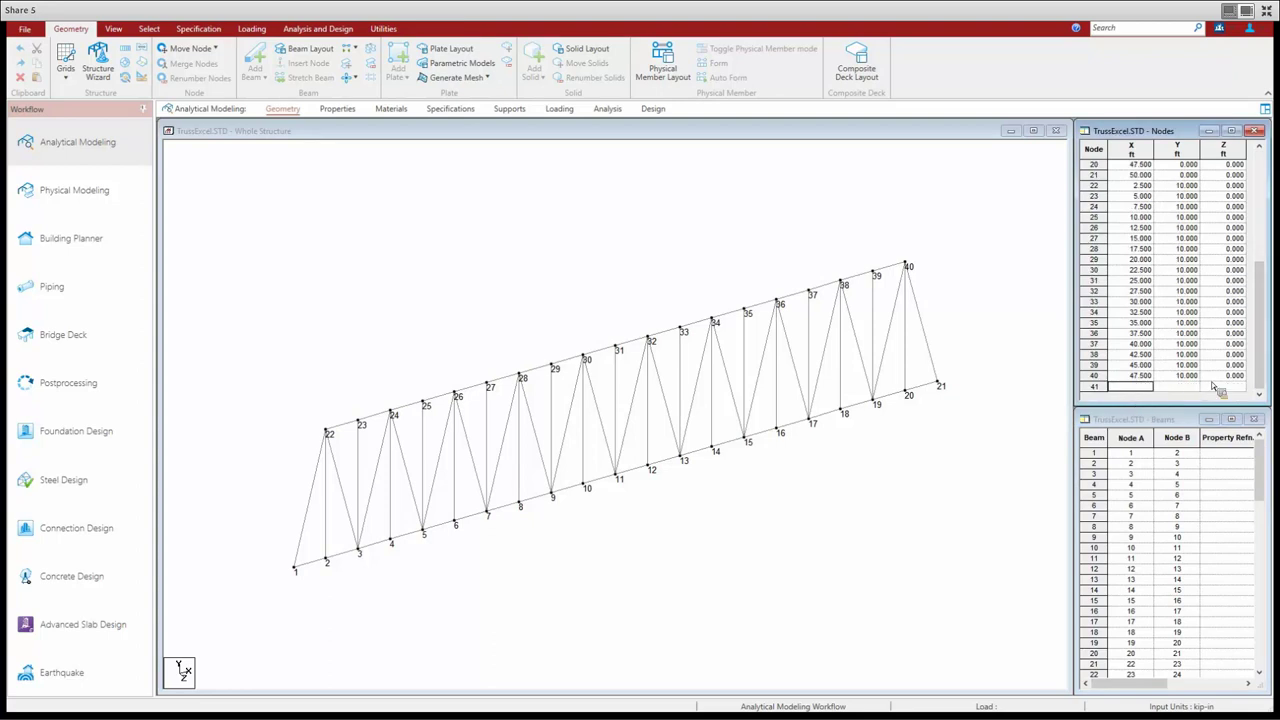
{"action": "left_click", "coordinate": [1238, 386]}
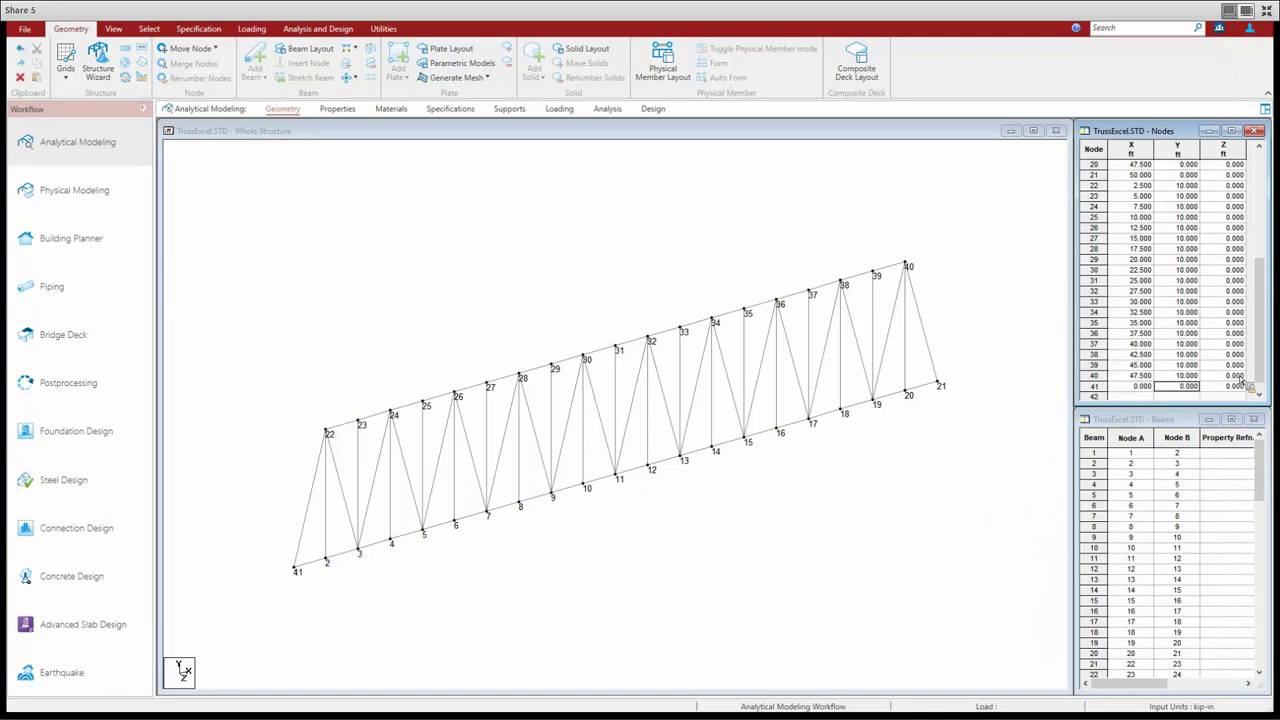
{"action": "key", "text": "Return"}
{"action": "type", "text": "50"}
{"action": "key", "text": "Tab"}
{"action": "type", "text": "10"}
{"action": "key", "text": "Tab"}
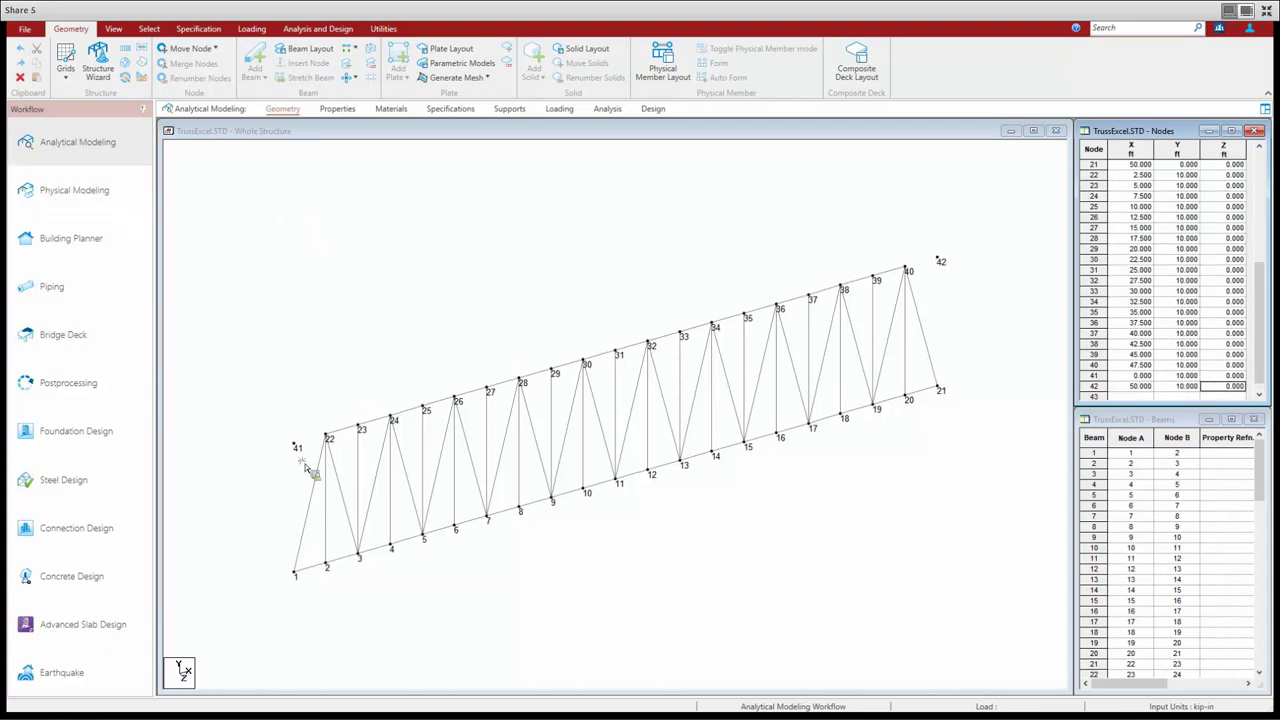
Add end beams linking nodes 22-41-1 and 40-42-21, and show the truss in front view
{"action": "left_click", "coordinate": [336, 443]}
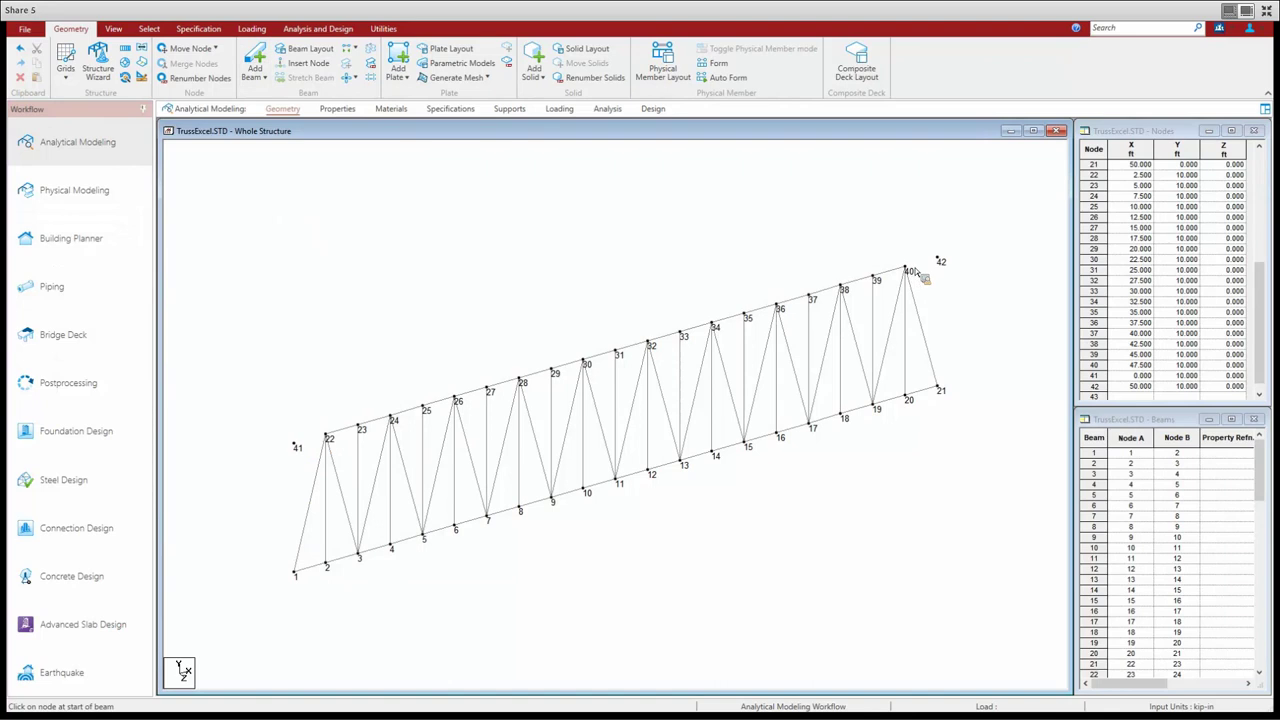
{"action": "left_click_drag", "start_coordinate": [939, 261], "coordinate": [938, 389]}
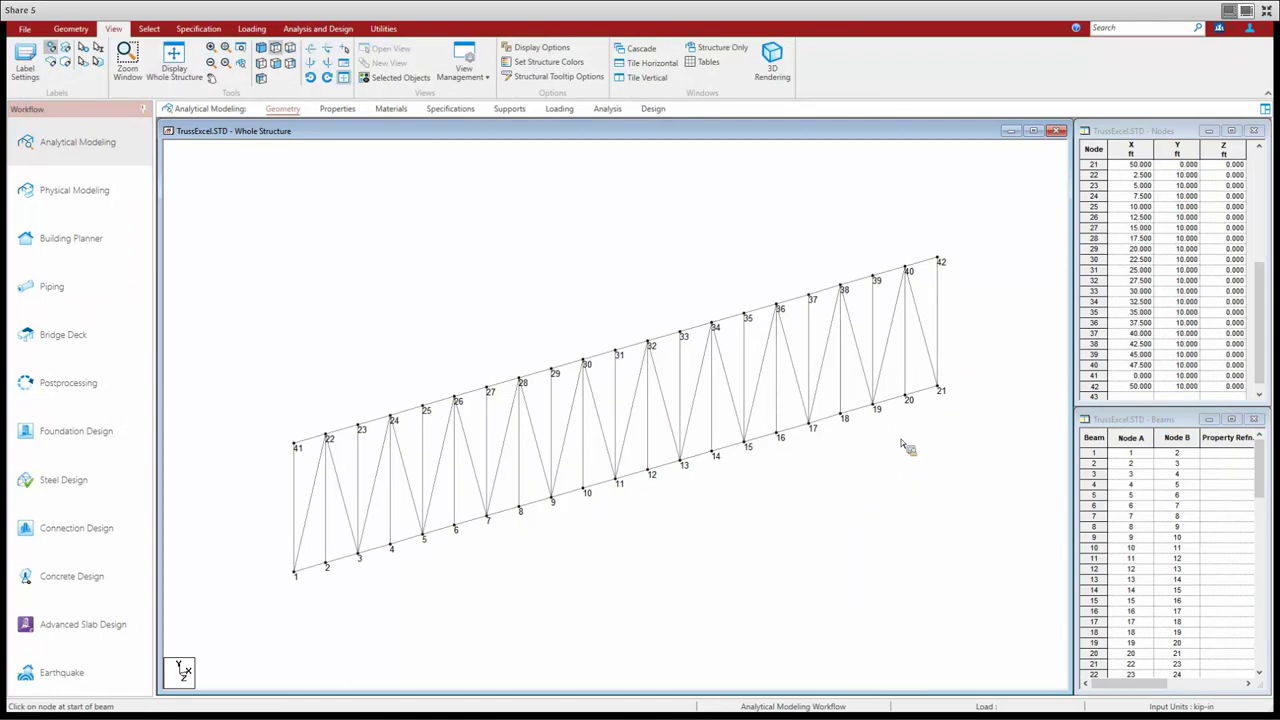
{"action": "key", "text": "ctrl+f"}
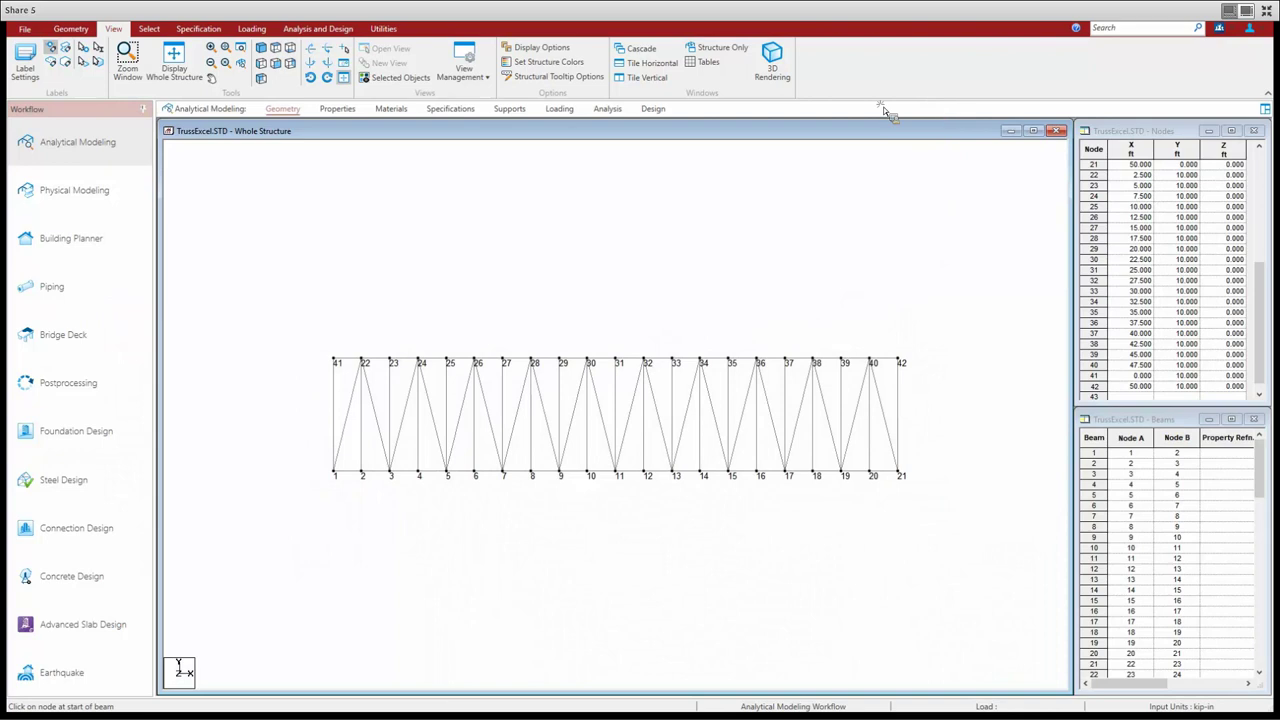
{"action": "left_click_drag", "start_coordinate": [1276, 290], "coordinate": [874, 22]}
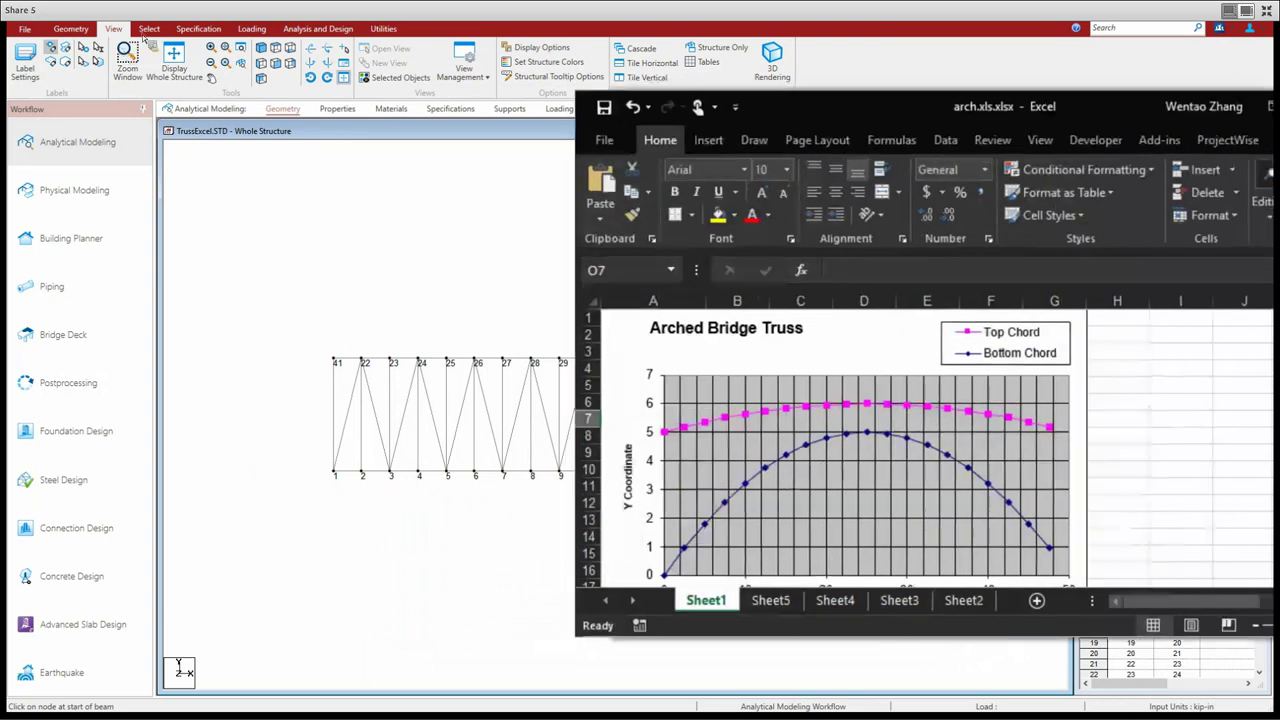
{"action": "left_click", "coordinate": [498, 345]}
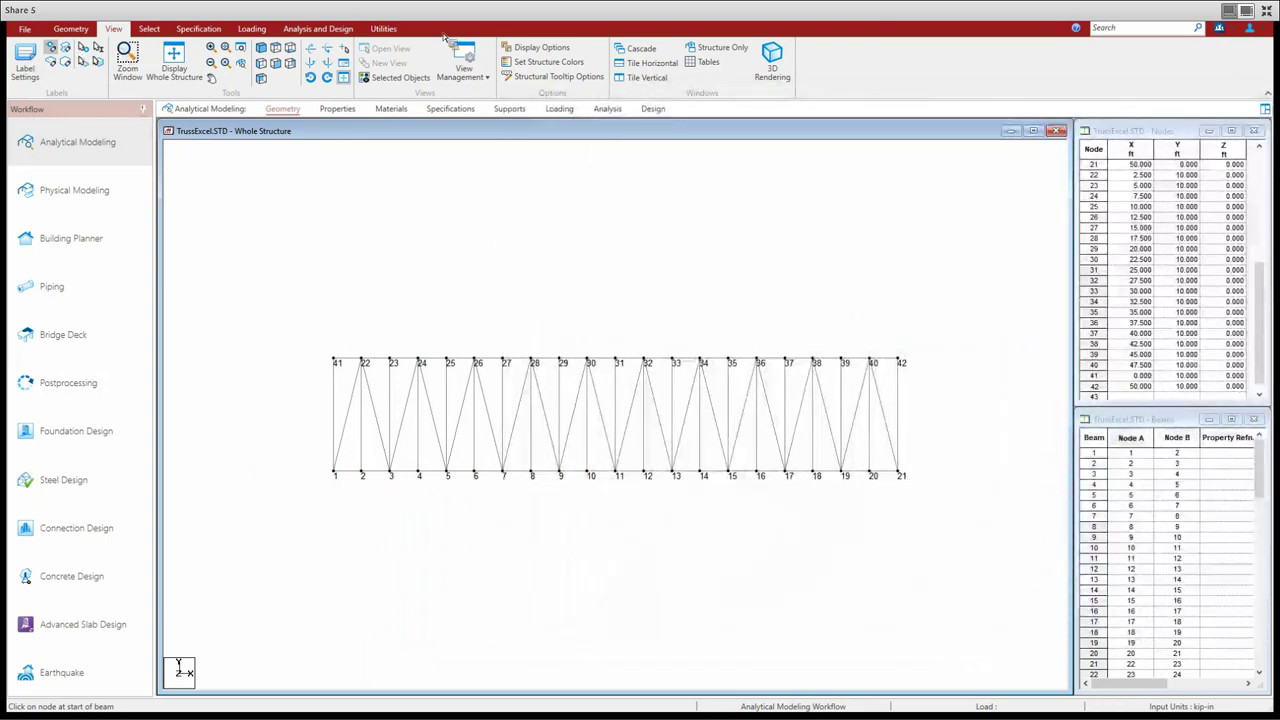
{"action": "key", "text": "z"}
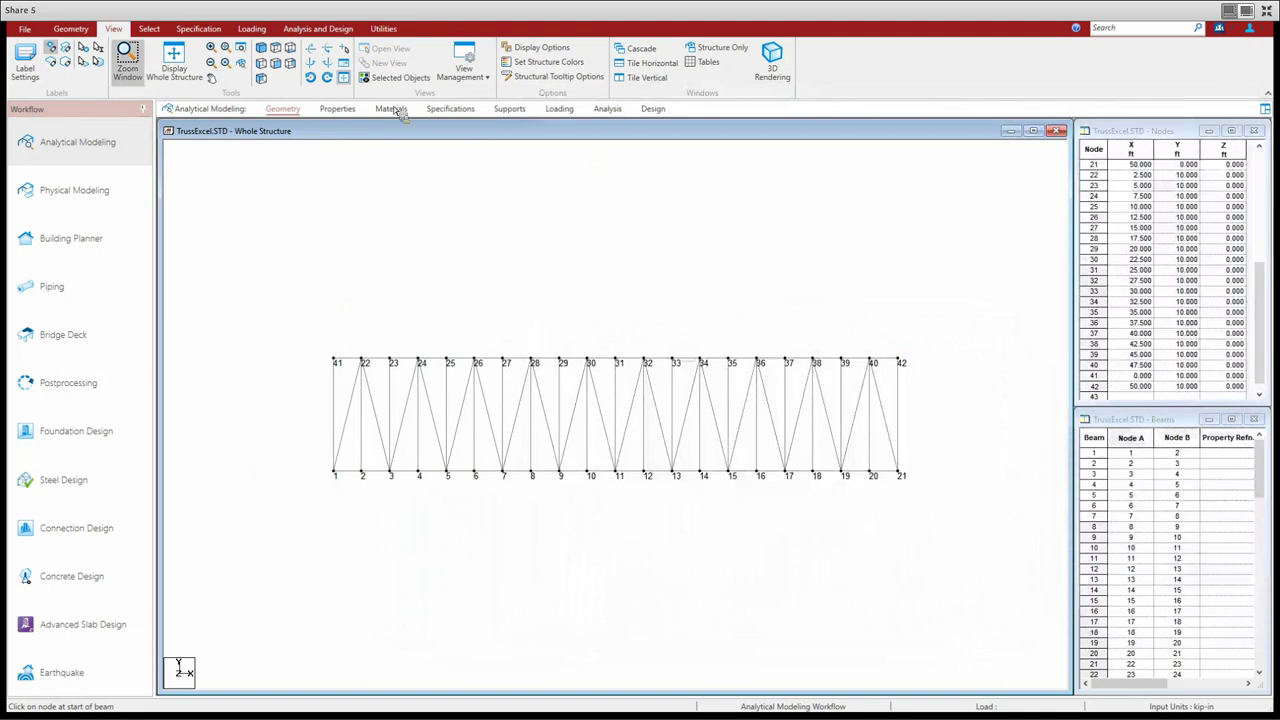
Try to renumber all truss nodes from 1, sorted by ascending Y coordinate and then ascending Z coordinate
{"action": "left_click", "coordinate": [149, 28]}
{"action": "left_click_drag", "start_coordinate": [271, 266], "coordinate": [991, 557]}
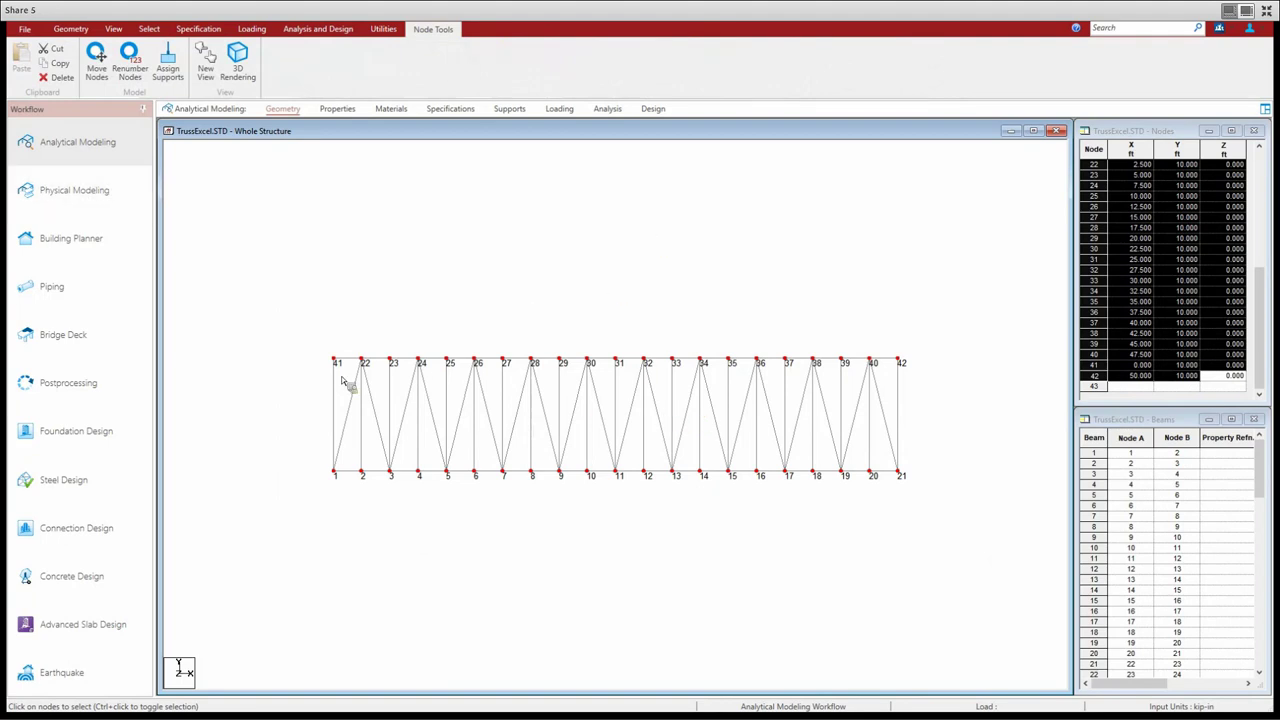
{"action": "left_click", "coordinate": [130, 62]}
{"action": "left_click", "coordinate": [331, 378]}
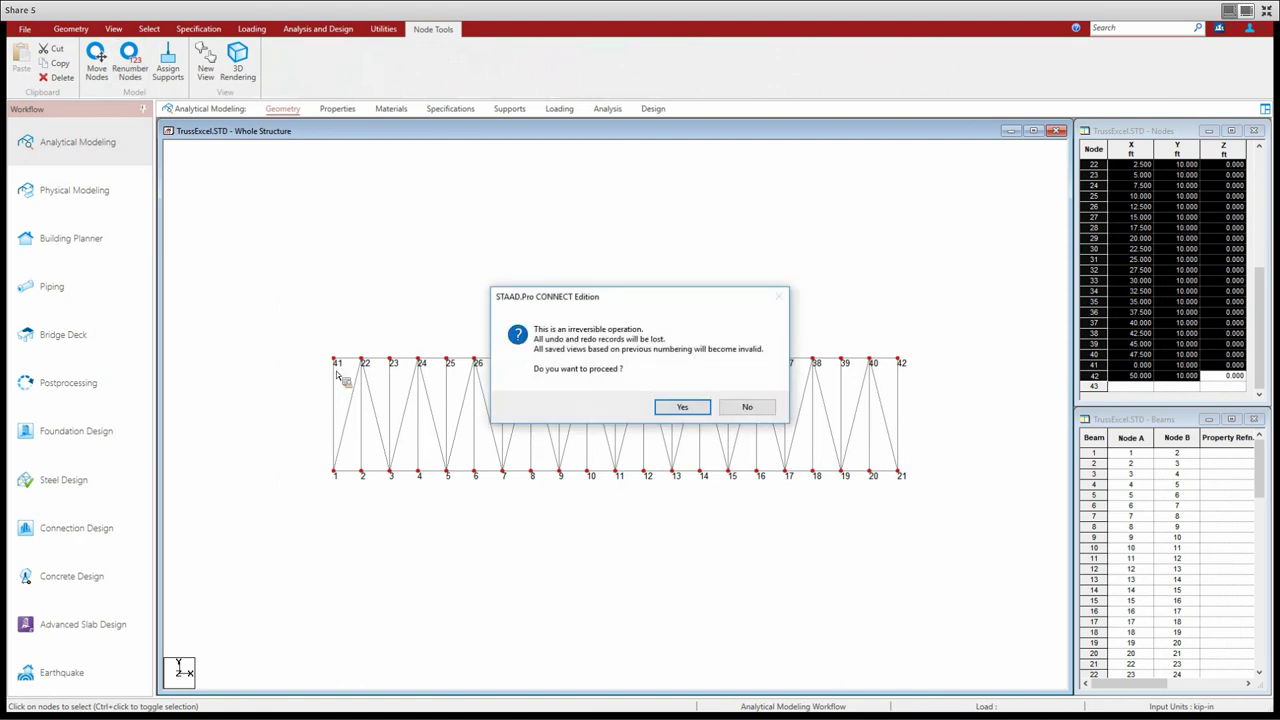
{"action": "left_click", "coordinate": [682, 407]}
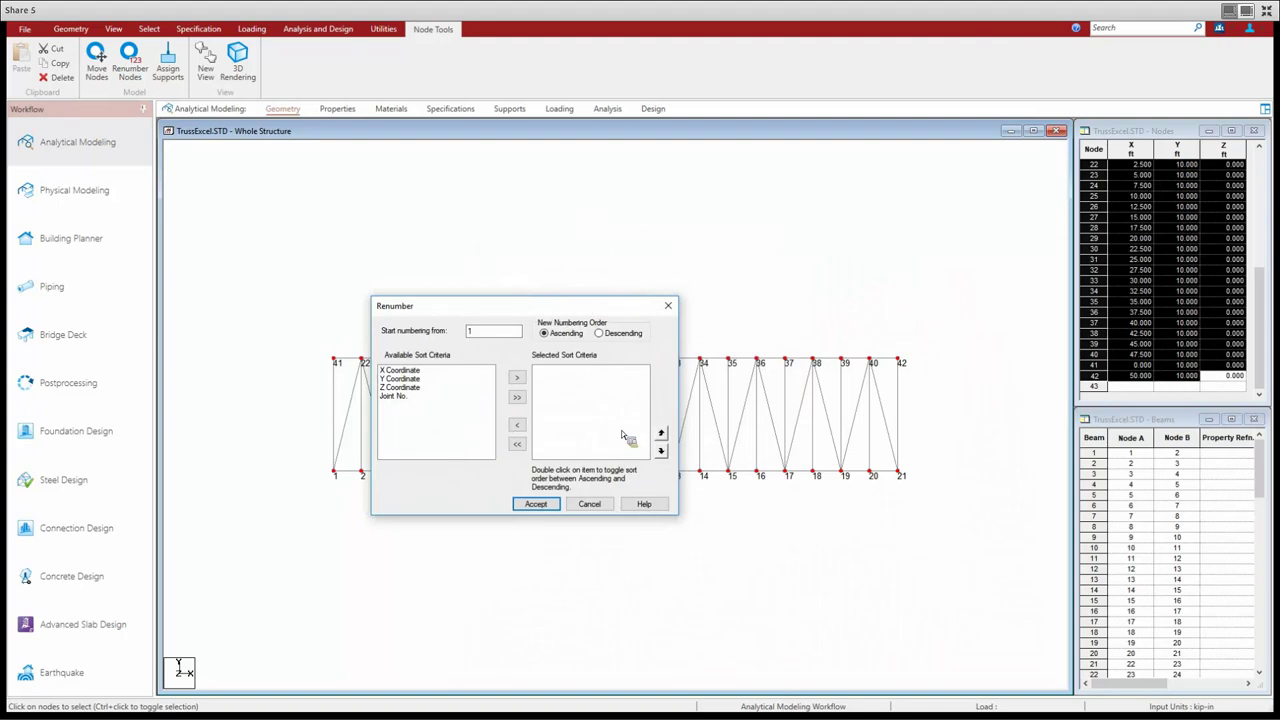
{"action": "key", "text": "y"}
{"action": "key", "text": "Tab"}
{"action": "key", "text": "space"}
{"action": "key", "text": "Down"}
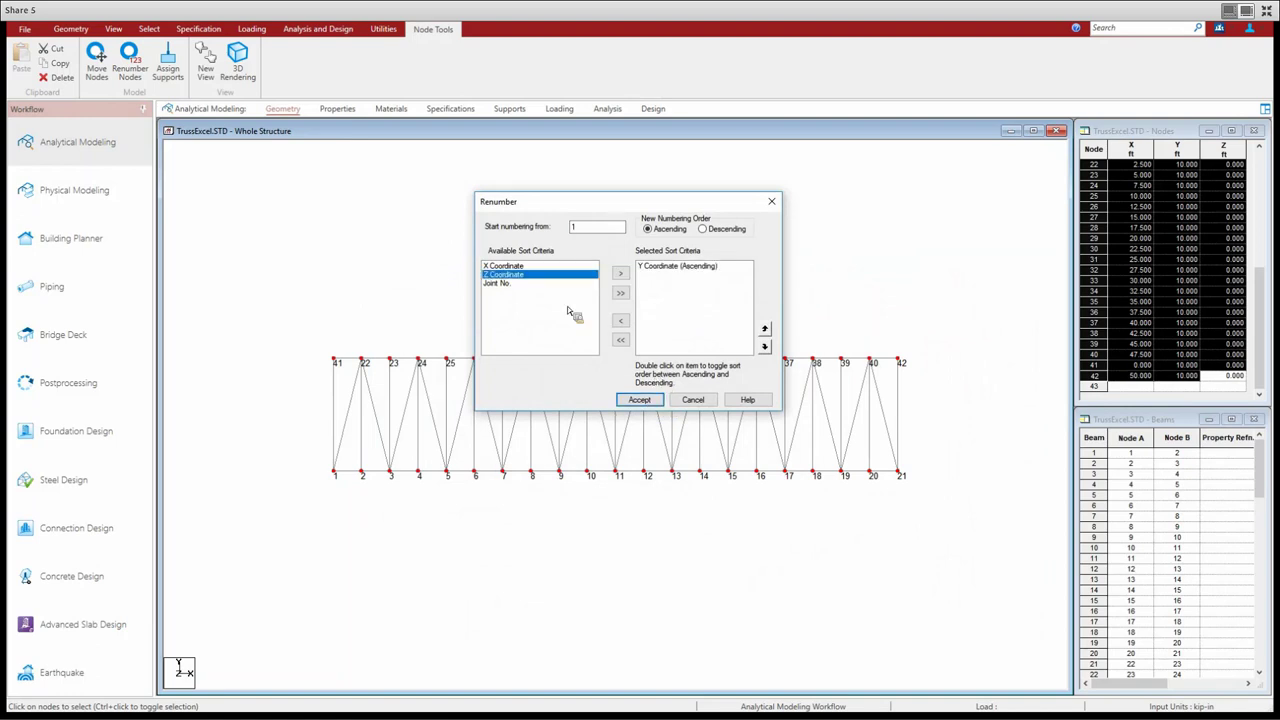
{"action": "left_click", "coordinate": [620, 272]}
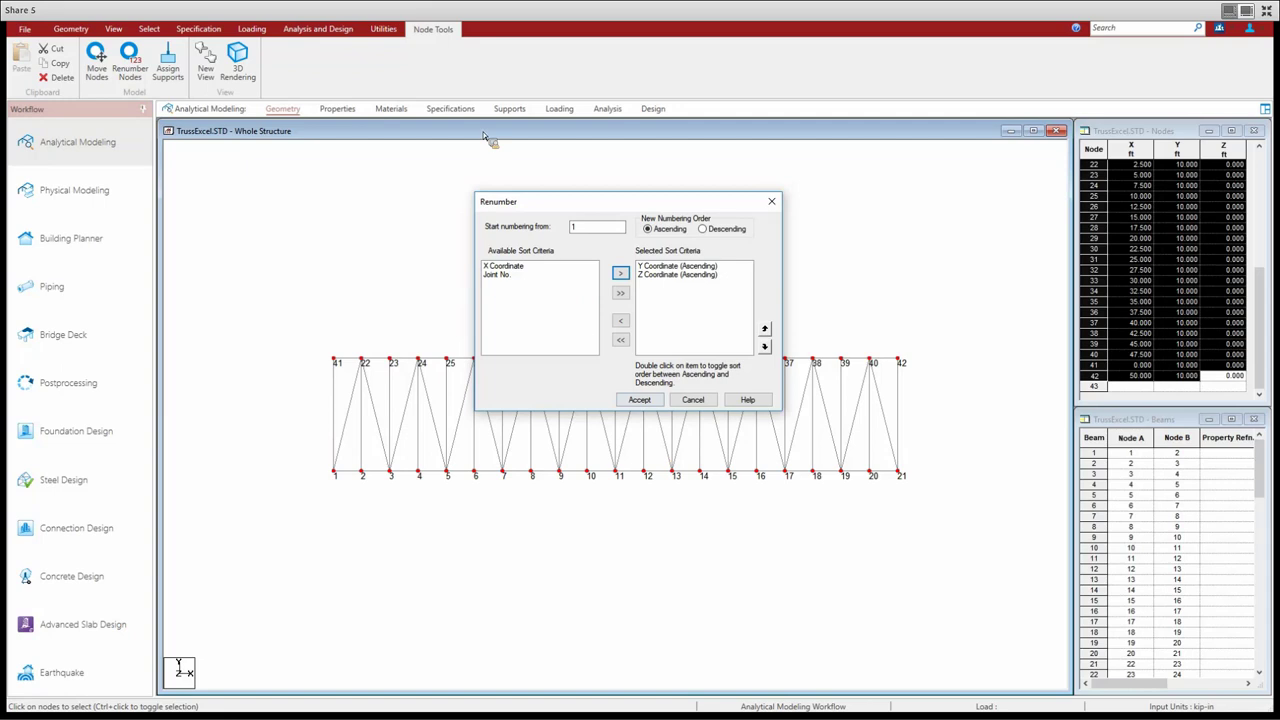
{"action": "left_click", "coordinate": [639, 399]}
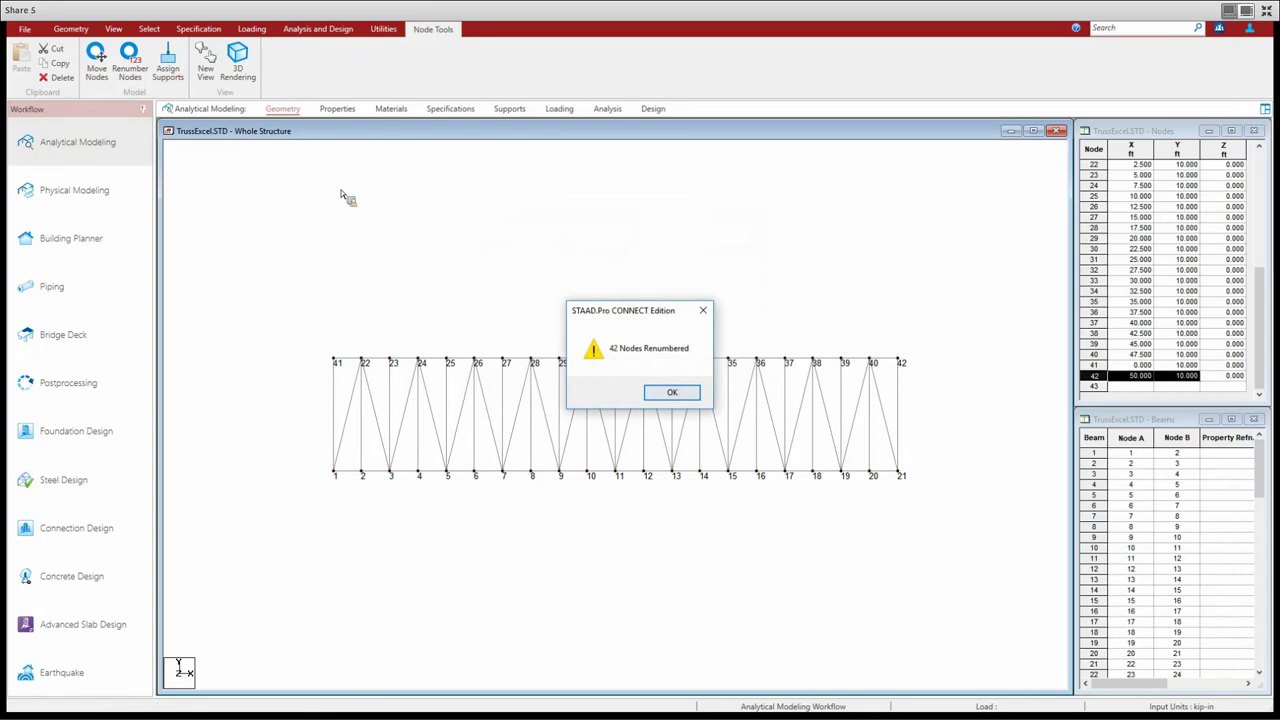
{"action": "key", "text": "Return"}
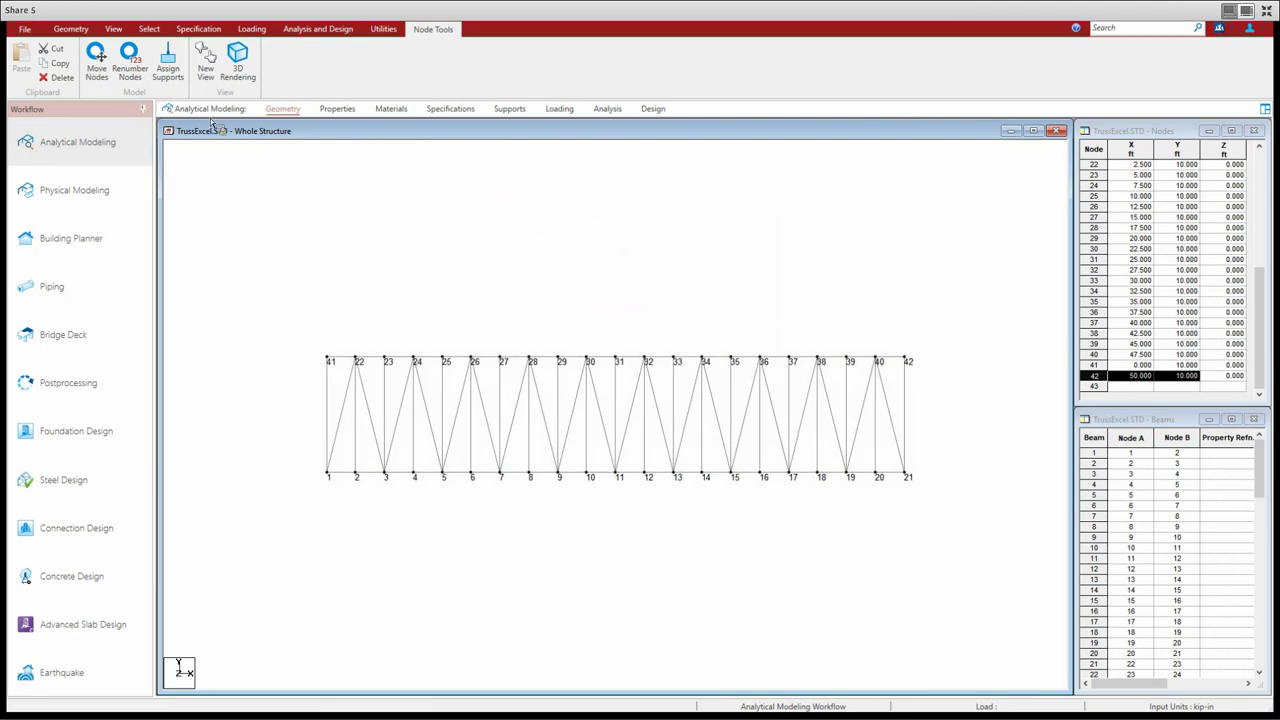
Renumber all truss nodes from 1, sorted by ascending Y coordinate and then X coordinate
{"action": "left_click_drag", "start_coordinate": [280, 274], "coordinate": [994, 540]}
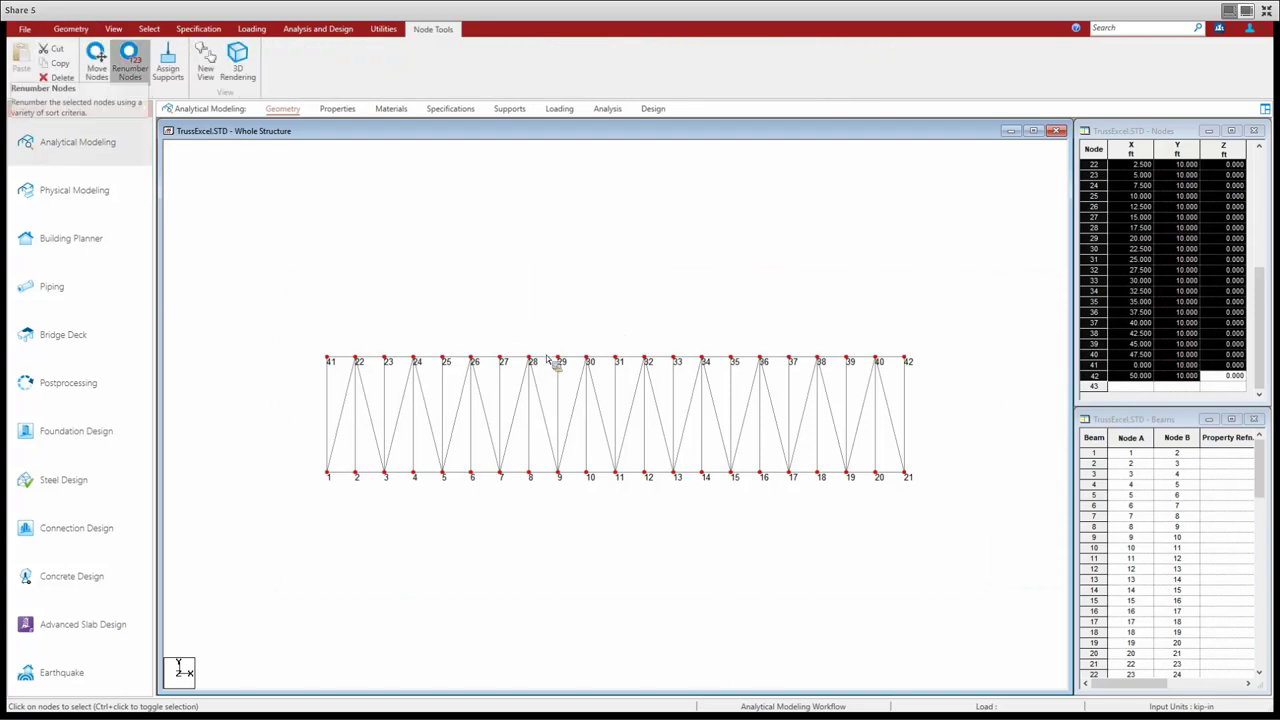
{"action": "key", "text": "Return"}
{"action": "left_click", "coordinate": [527, 328]}
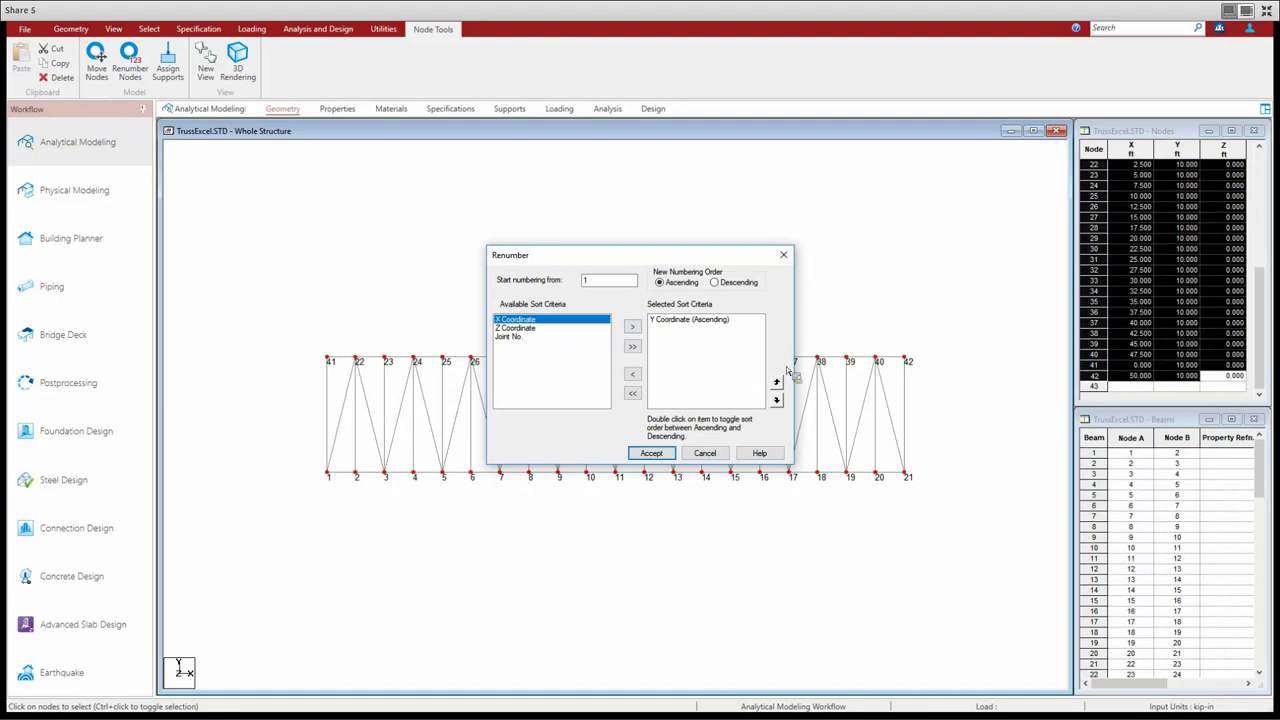
{"action": "left_click", "coordinate": [632, 326]}
{"action": "key", "text": "Return"}
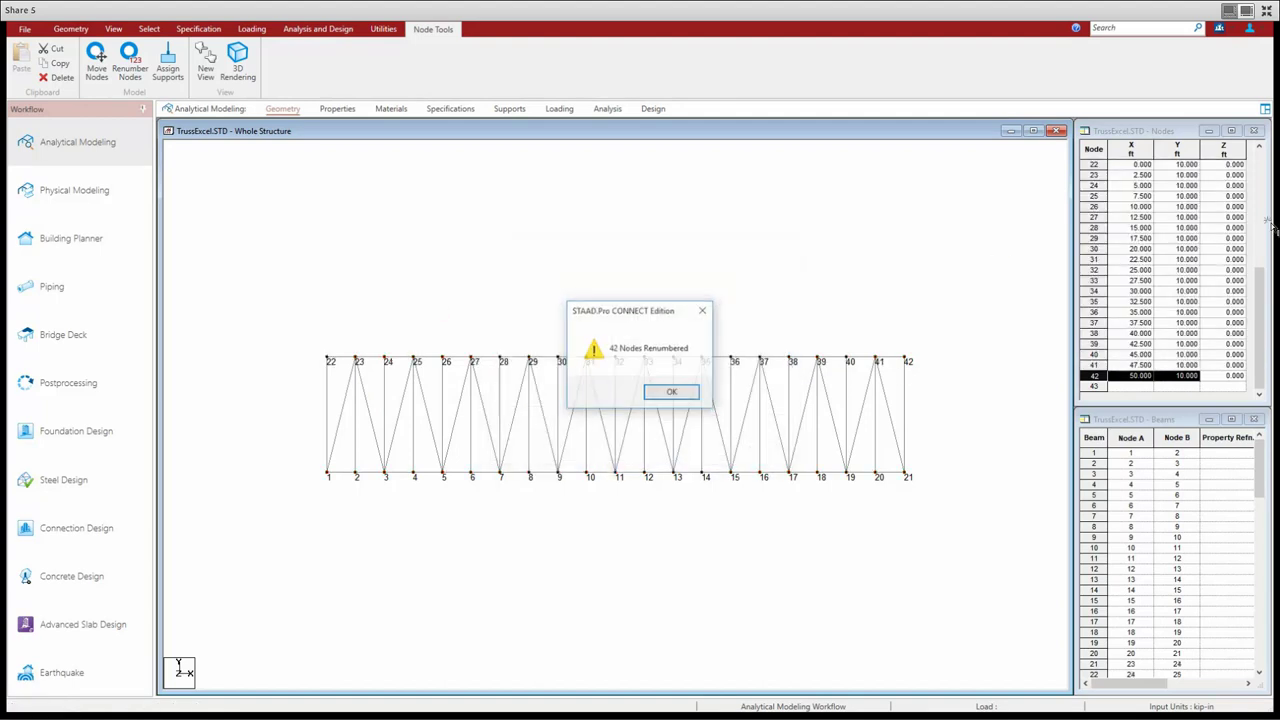
{"action": "key", "text": "Return"}
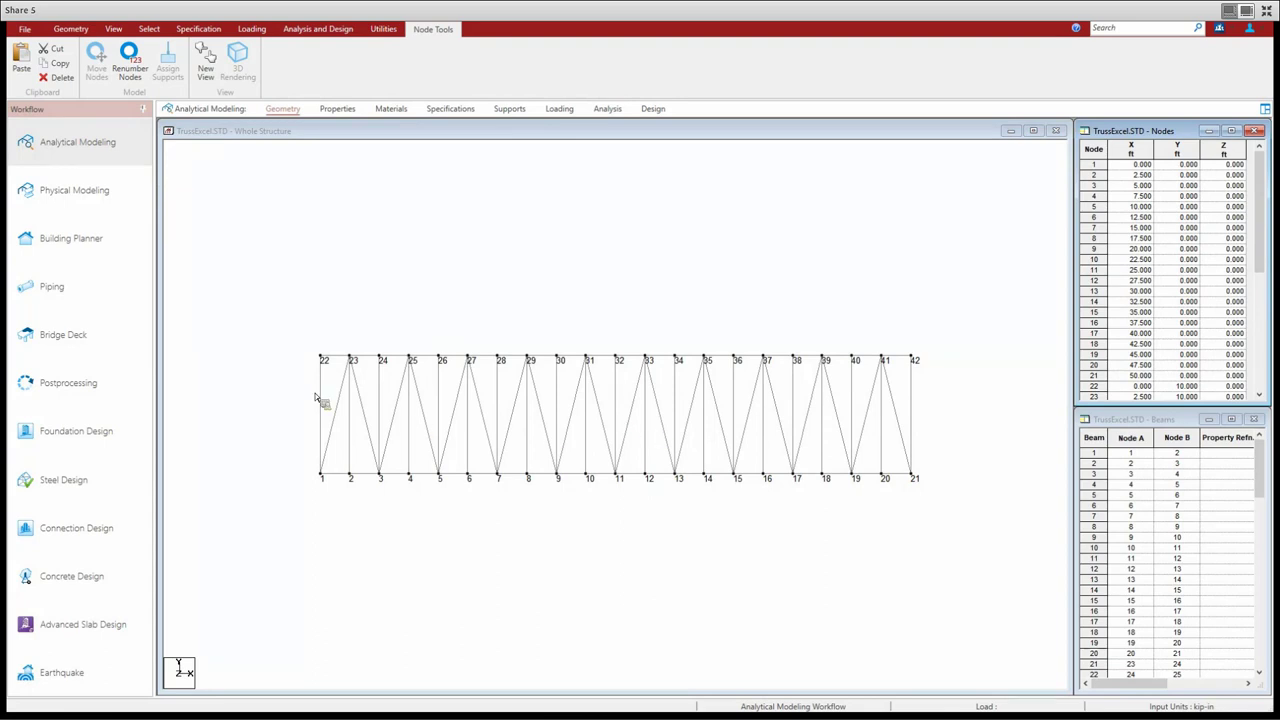
Switch to the arch.xls.xlsx workbook in Excel and bring the Arched Bridge Truss chart and its parameters into view
{"action": "left_click_drag", "start_coordinate": [1279, 110], "coordinate": [669, 217]}
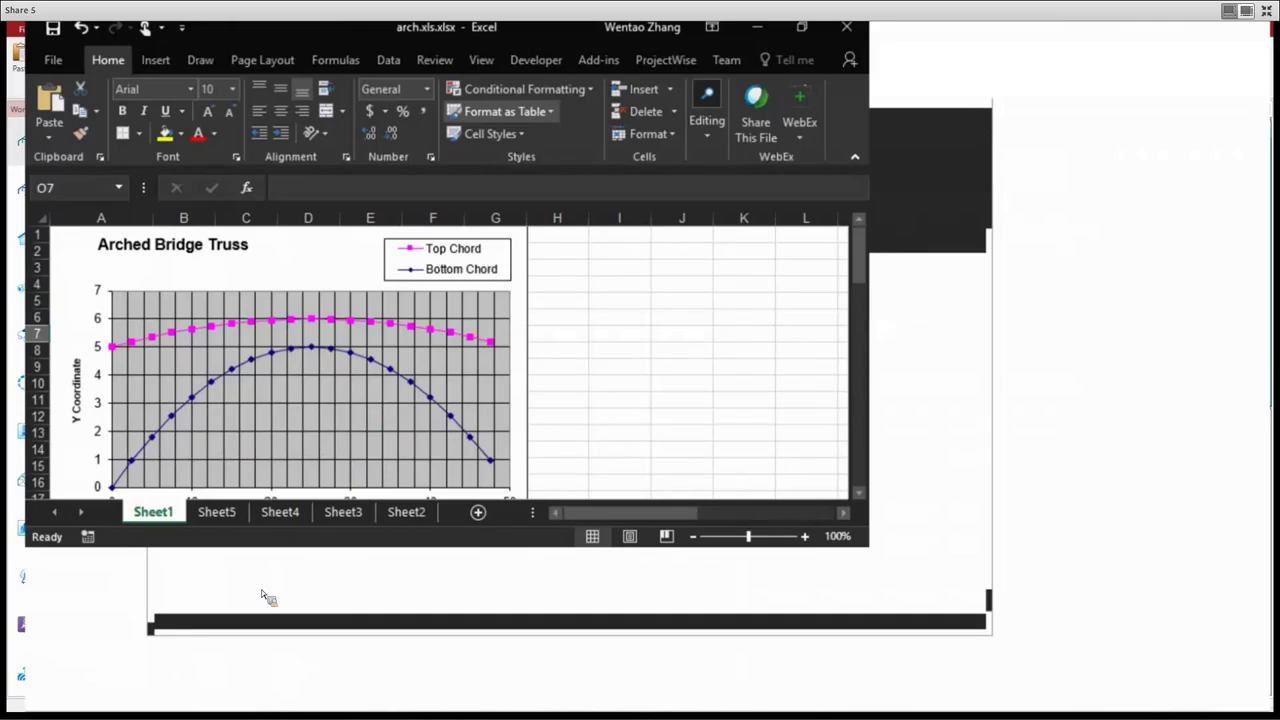
{"action": "scroll", "coordinate": [334, 601], "scroll_direction": "down", "scroll_amount": 1}
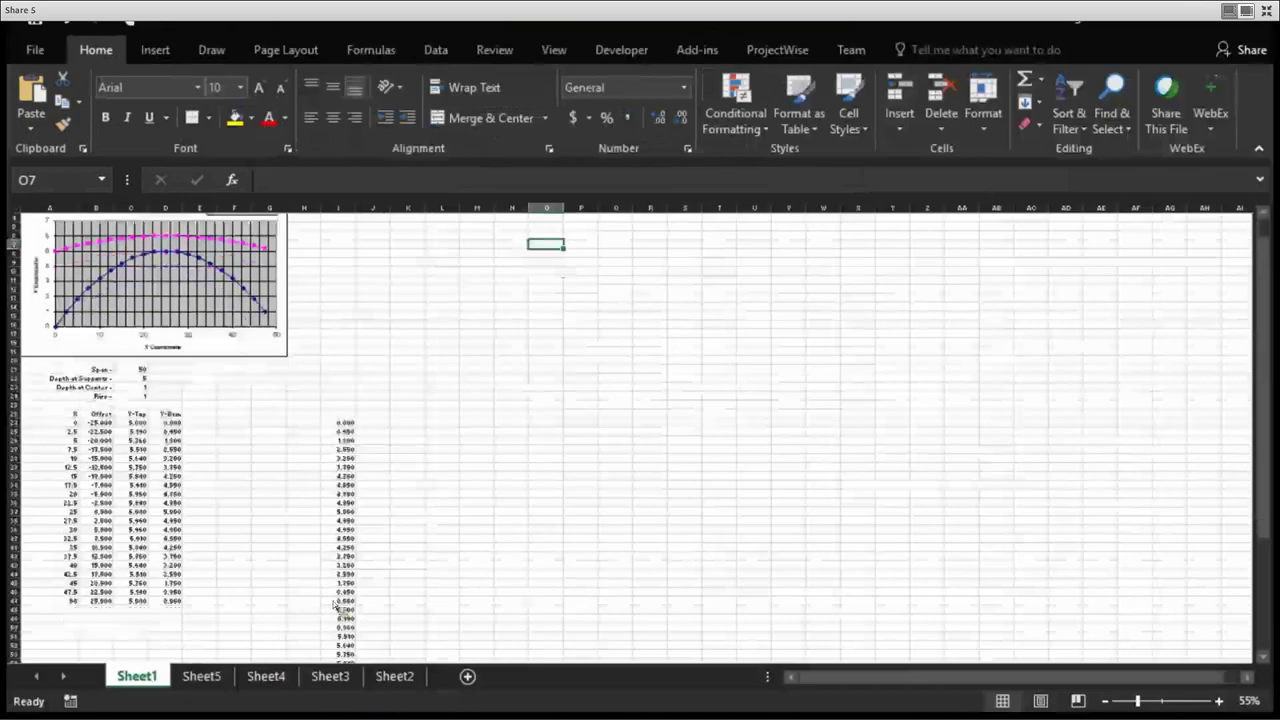
{"action": "scroll", "coordinate": [335, 605], "scroll_direction": "up", "scroll_amount": 2}
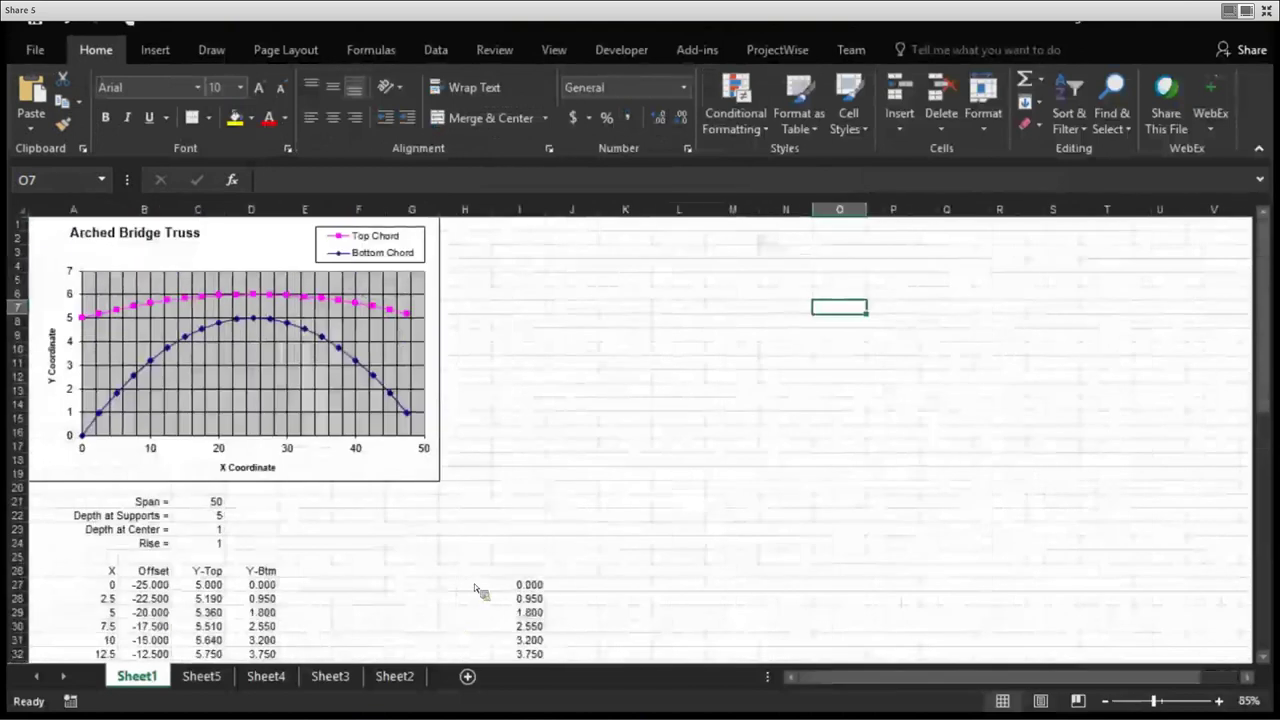
Set the arched truss's Depth at Center in cell C23 to 2
{"action": "left_click", "coordinate": [330, 530]}
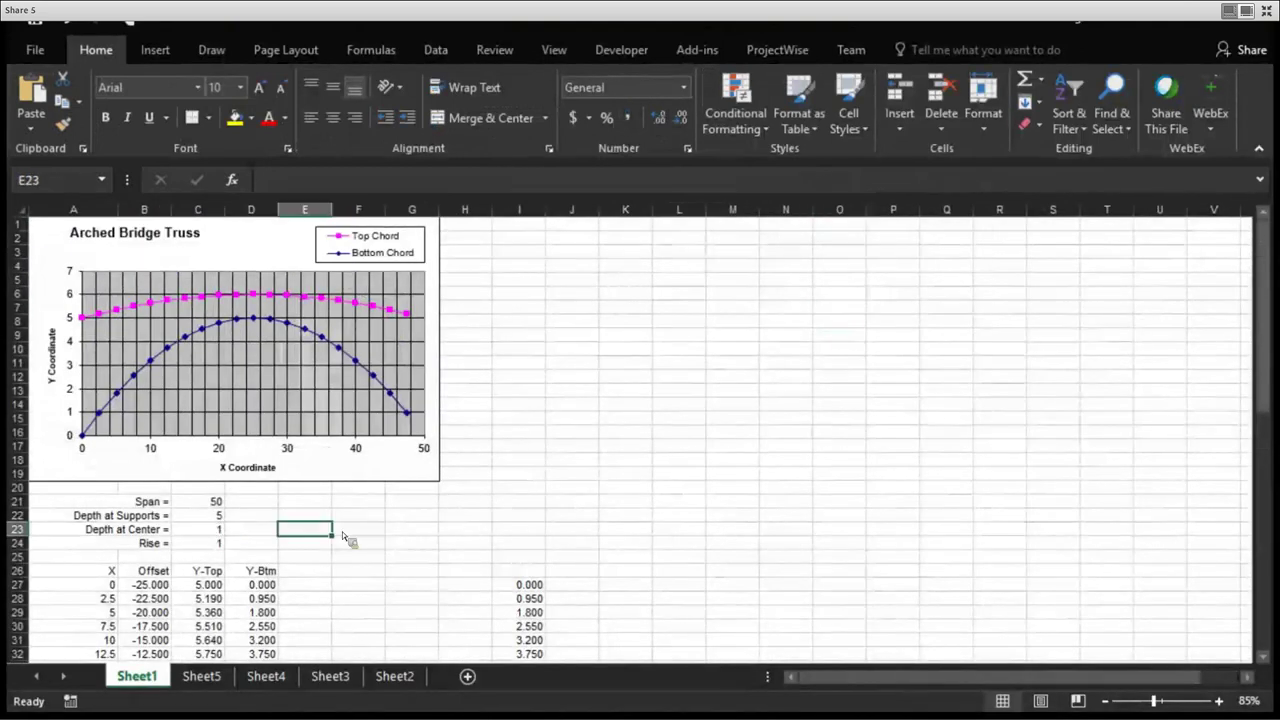
{"action": "key", "text": "Left"}
{"action": "key", "text": "Left"}
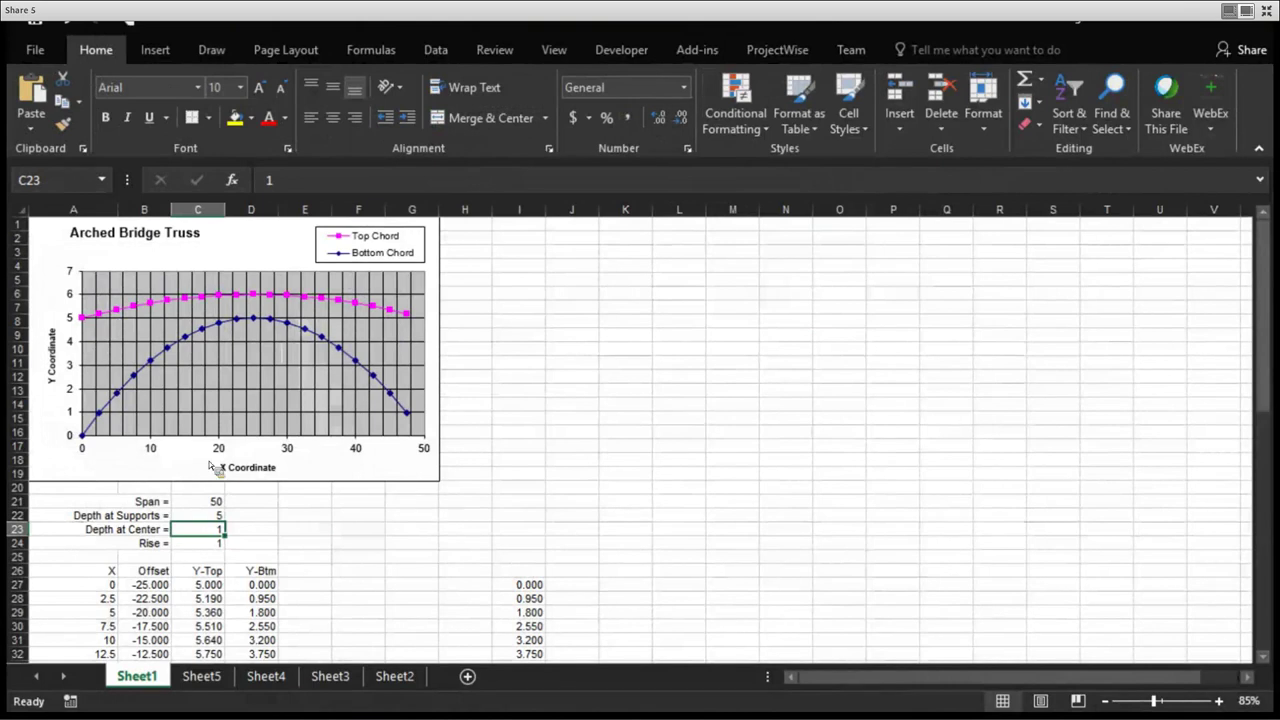
{"action": "type", "text": "2"}
{"action": "left_click", "coordinate": [464, 542]}
Return the Depth at Center in cell C23 to 1
{"action": "key", "text": "Up"}
{"action": "key", "text": "Left"}
{"action": "key", "text": "Left"}
{"action": "key", "text": "Left"}
{"action": "key", "text": "Left"}
{"action": "key", "text": "Left"}
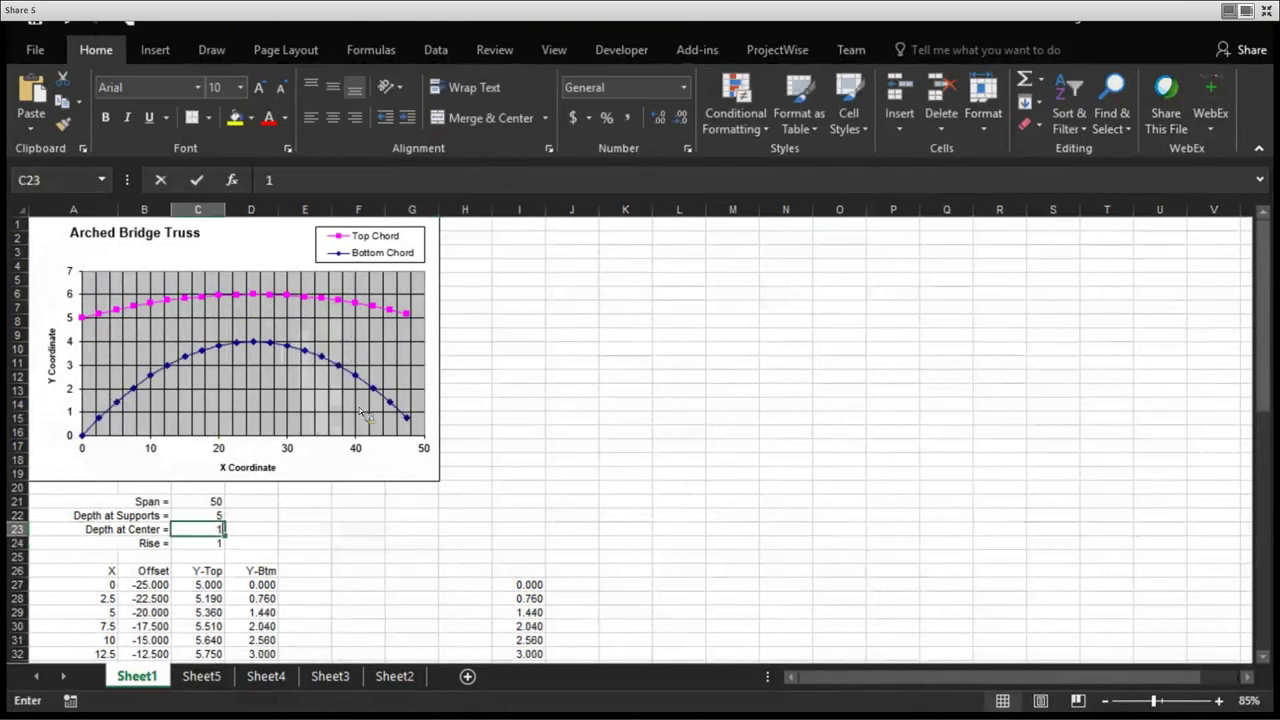
{"action": "type", "text": "1"}
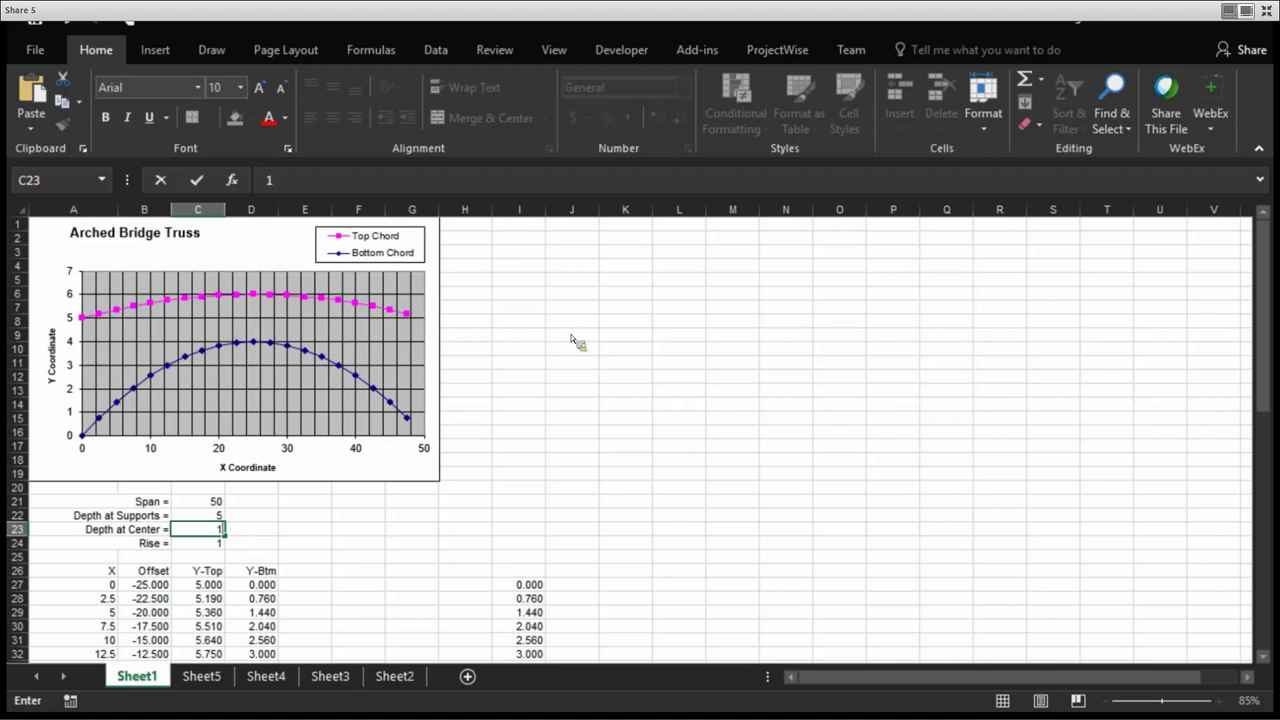
{"action": "left_click", "coordinate": [411, 556]}
Inspect the formula behind the first Y-Btm value in cell D27
{"action": "scroll", "coordinate": [411, 556], "scroll_direction": "down", "scroll_amount": 2}
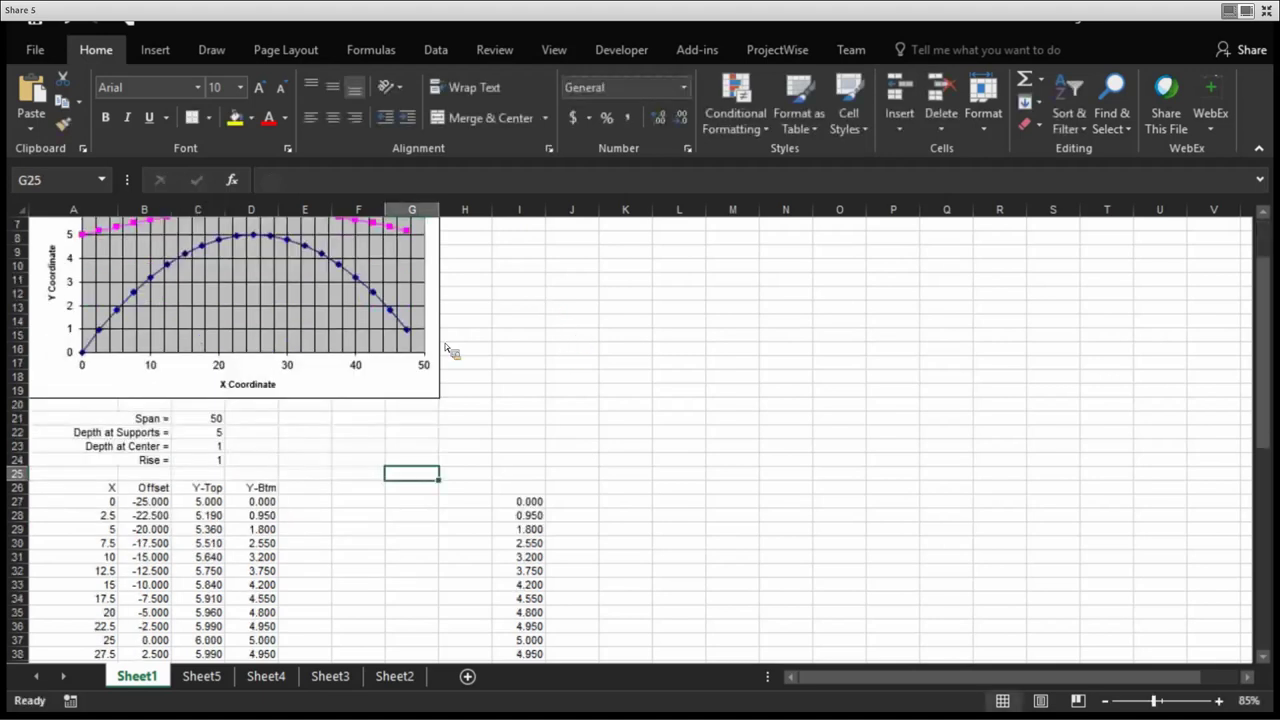
{"action": "scroll", "coordinate": [483, 360], "scroll_direction": "down", "scroll_amount": 2}
{"action": "left_click", "coordinate": [251, 418]}
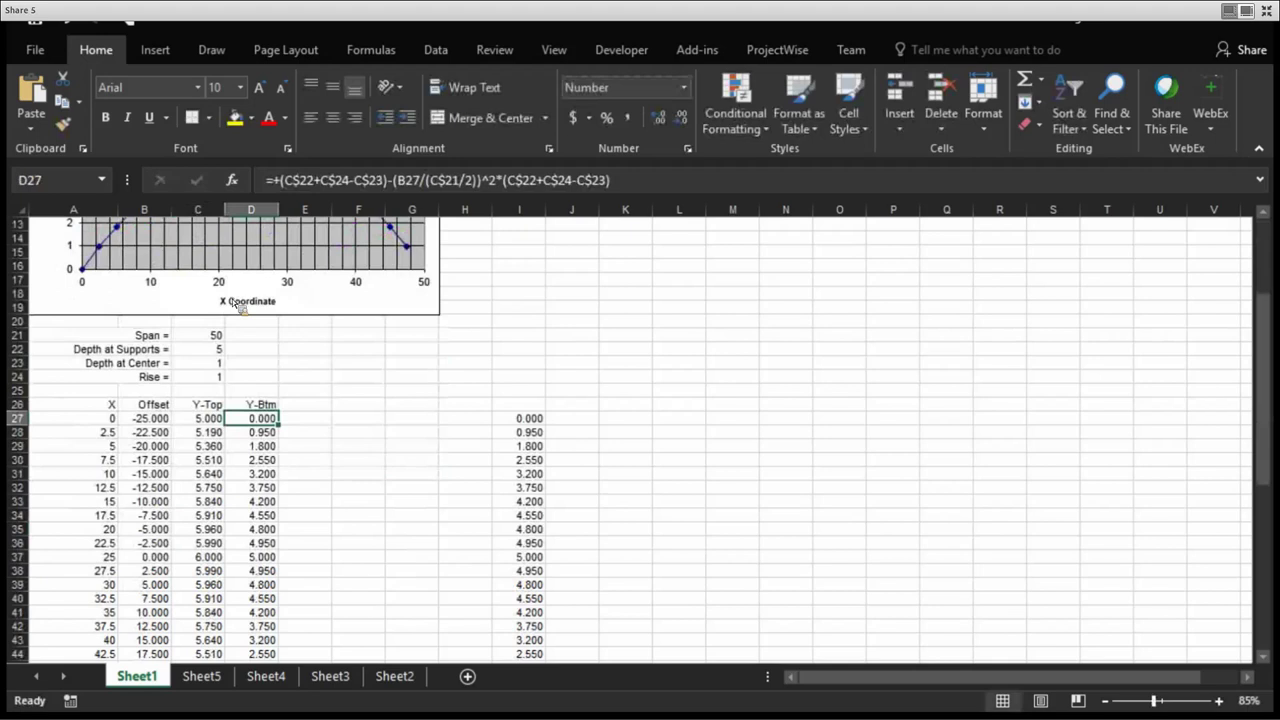
Copy the combined bottom and top chord Y coordinates in cells I27 to I68
{"action": "scroll", "coordinate": [531, 366], "scroll_direction": "down", "scroll_amount": 3}
{"action": "key", "text": "Right"}
{"action": "key", "text": "Right"}
{"action": "key", "text": "Right"}
{"action": "key", "text": "Right"}
{"action": "key", "text": "Right"}
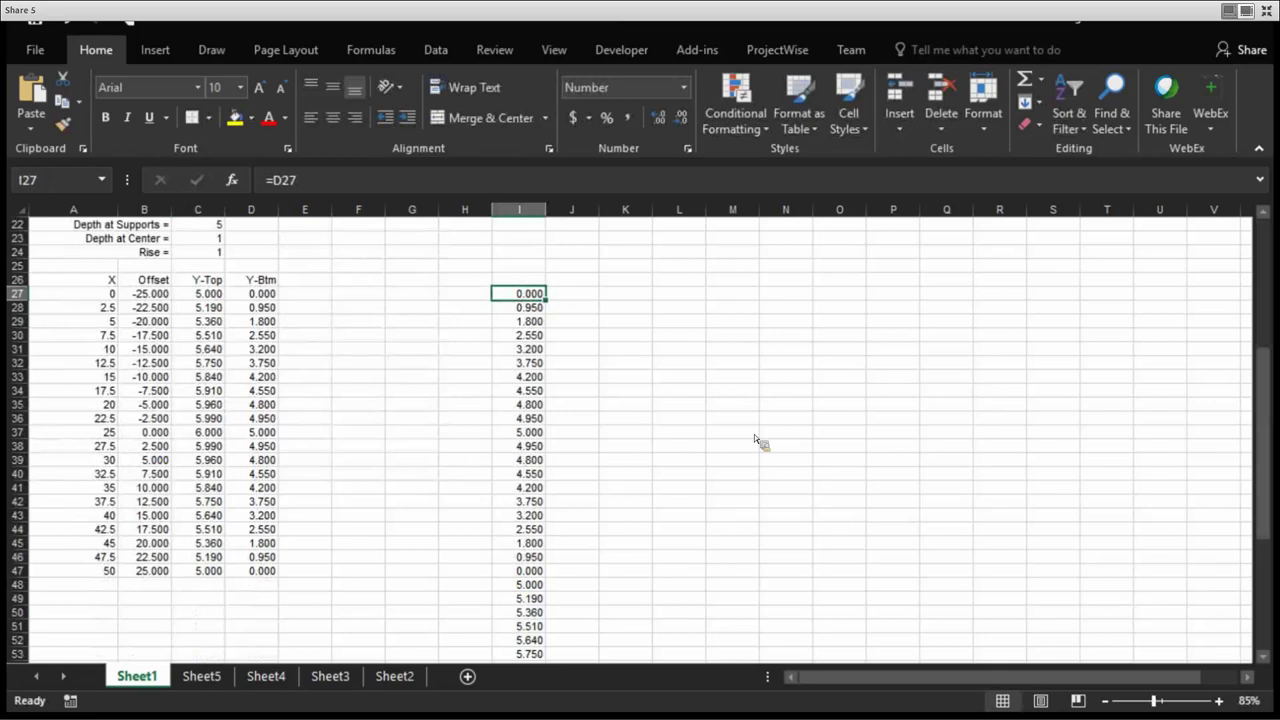
{"action": "scroll", "coordinate": [766, 297], "scroll_direction": "down", "scroll_amount": 2}
{"action": "scroll", "coordinate": [766, 297], "scroll_direction": "up", "scroll_amount": 2}
{"action": "scroll", "coordinate": [1235, 225], "scroll_direction": "down", "scroll_amount": 8}
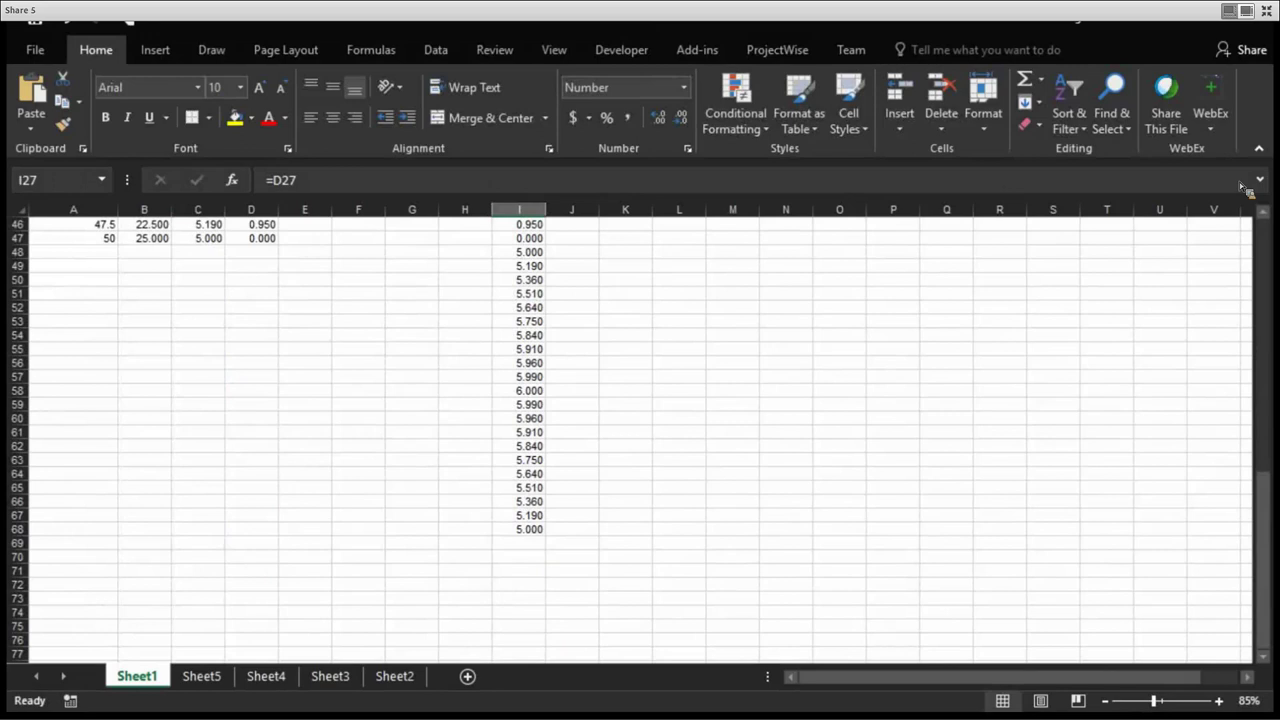
{"action": "key", "text": "ctrl+shift+Down"}
{"action": "key", "text": "ctrl+c"}
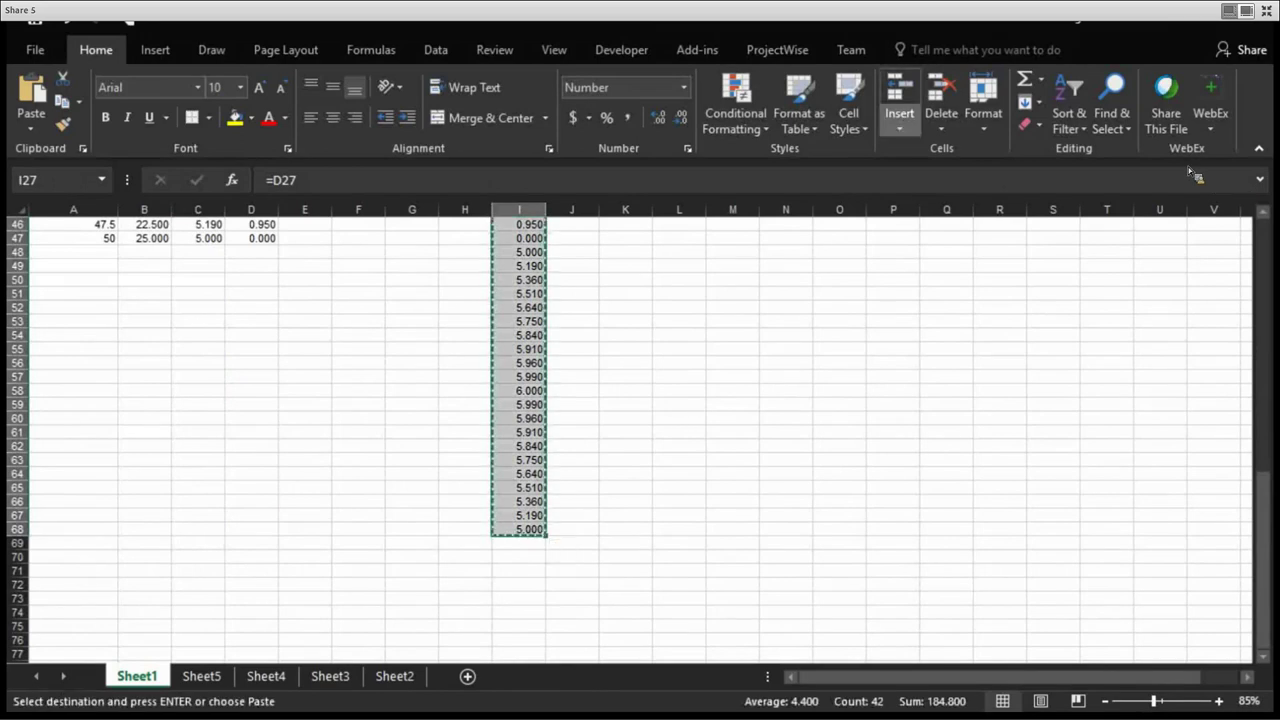
Switch to STAAD.Pro and paste the copied coordinates into the Nodes table from node 1's Y cell
{"action": "key", "text": "super+Down"}
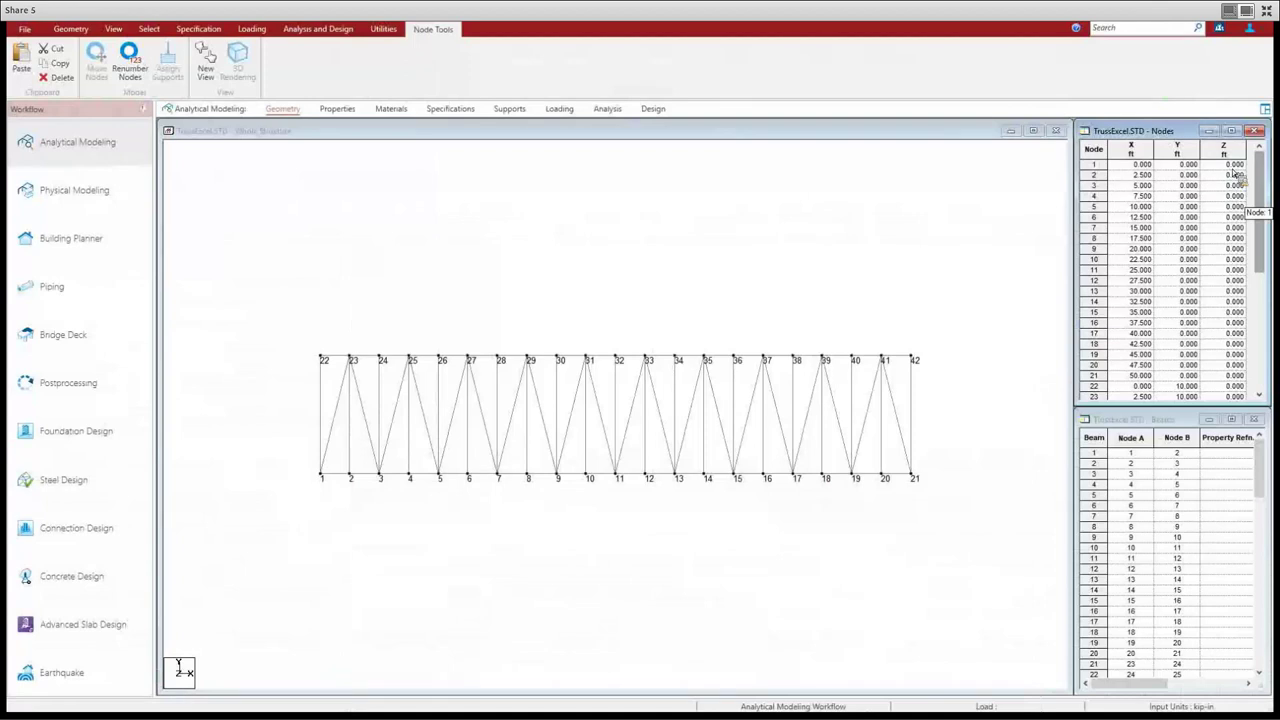
{"action": "left_click", "coordinate": [601, 261]}
{"action": "type", "text": "1"}
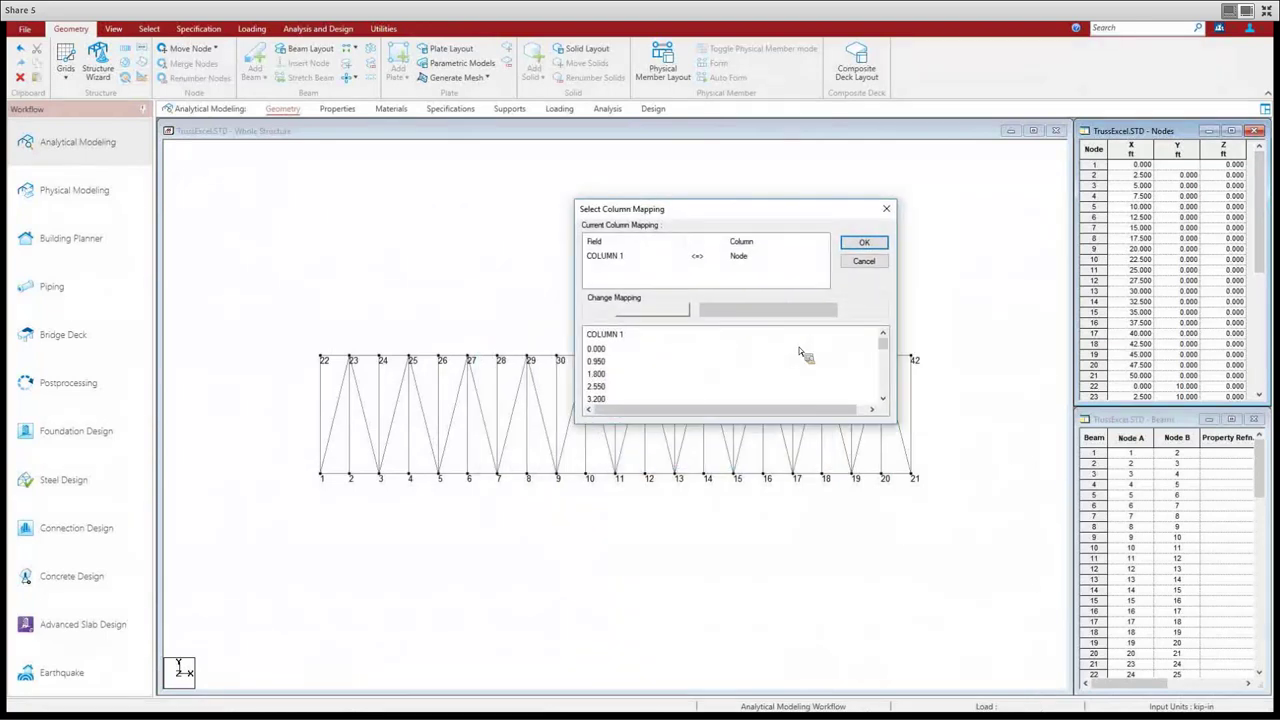
Map COLUMN 1 to the Y field and apply the mapping to reshape the truss nodes
{"action": "left_click", "coordinate": [602, 259]}
{"action": "left_click", "coordinate": [766, 309]}
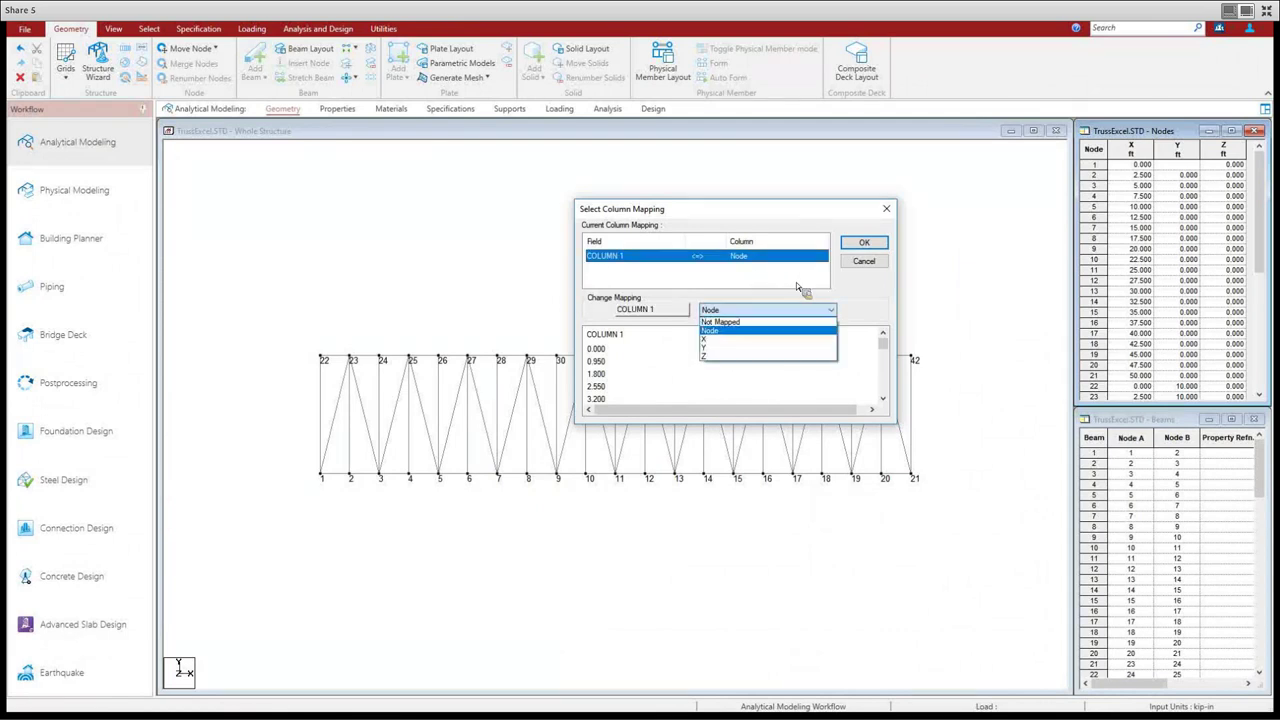
{"action": "left_click", "coordinate": [730, 323]}
{"action": "key", "text": "alt+Down"}
{"action": "key", "text": "Down"}
{"action": "key", "text": "Return"}
{"action": "key", "text": "alt+Down"}
{"action": "key", "text": "Return"}
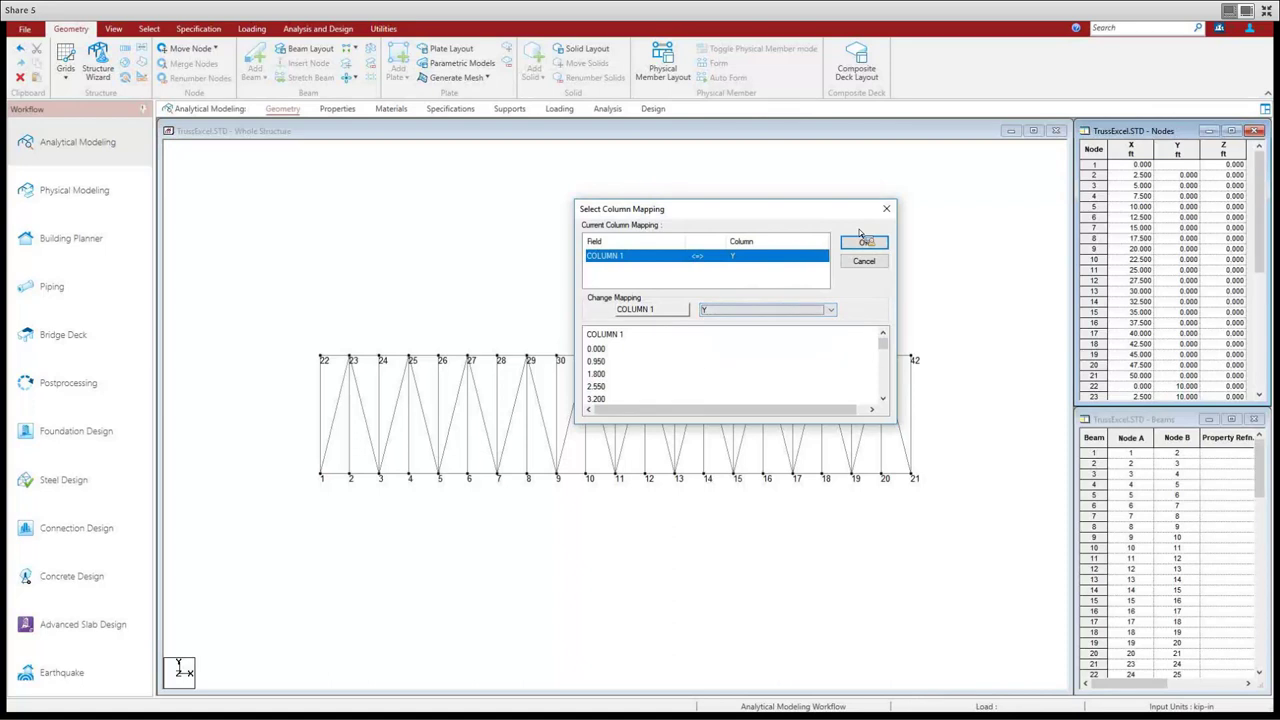
{"action": "left_click", "coordinate": [862, 241]}
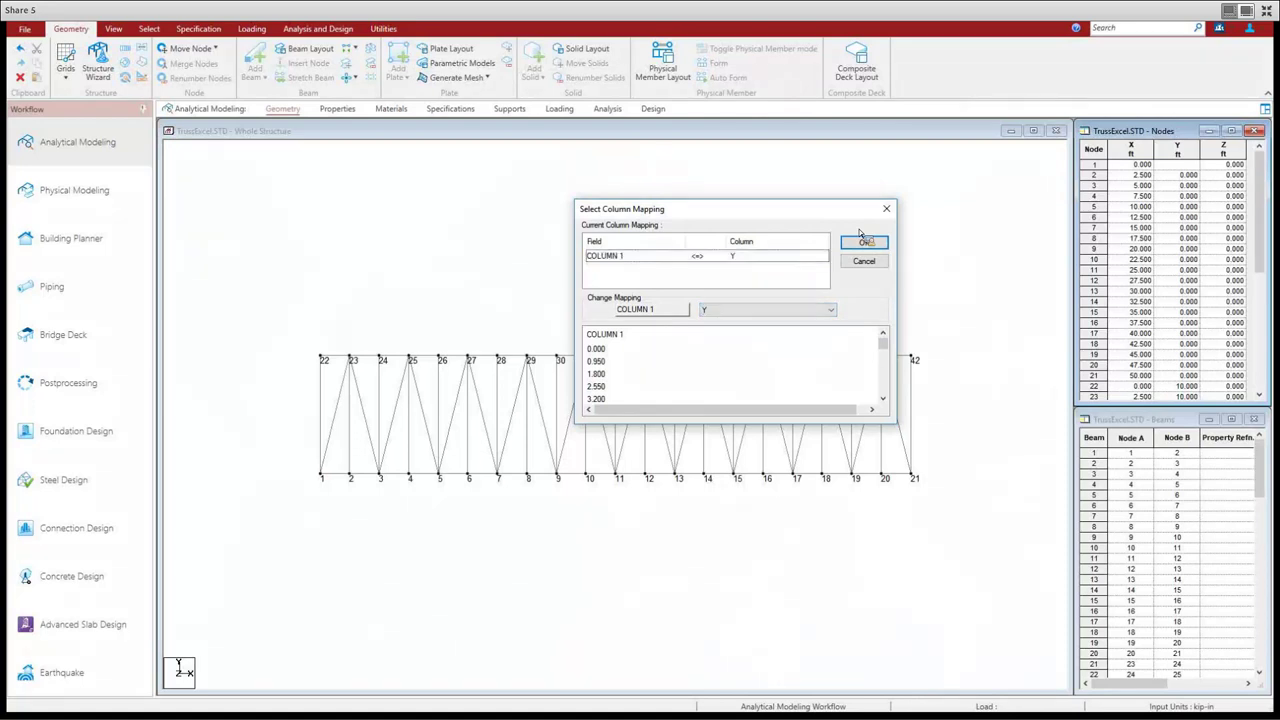
{"action": "key", "text": "Return"}
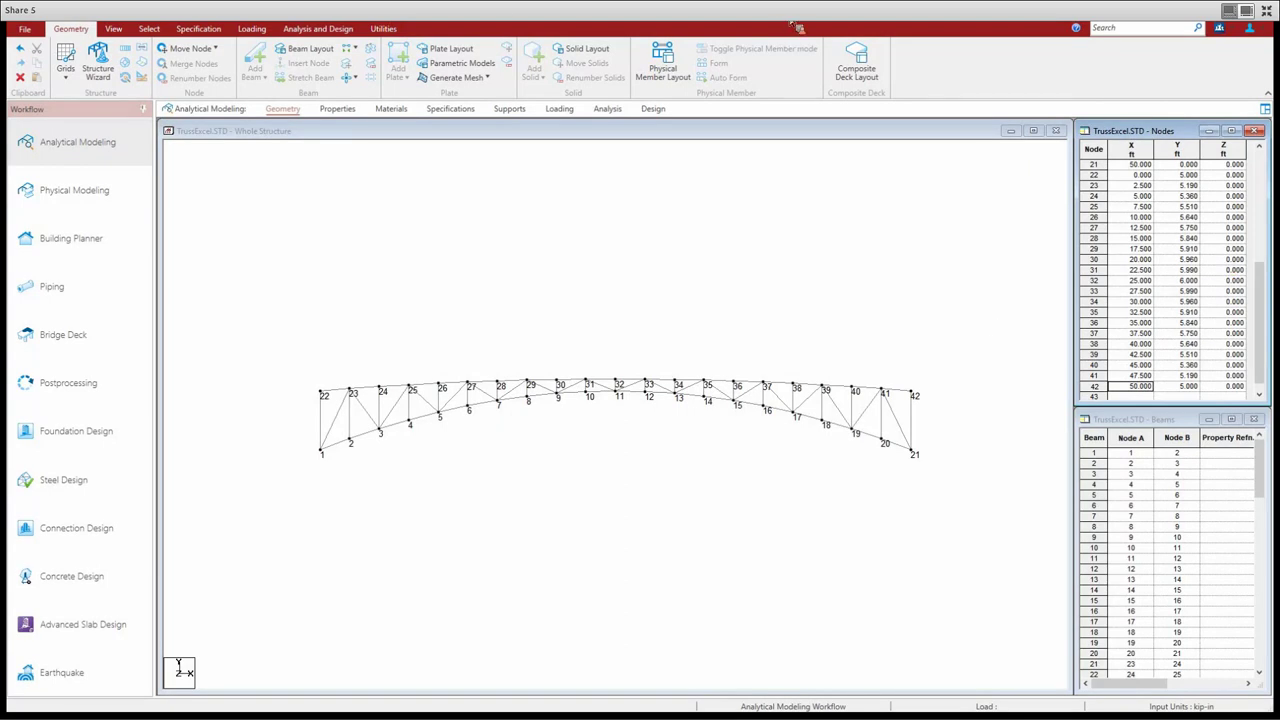
{"action": "scroll", "coordinate": [795, 25], "scroll_direction": "up", "scroll_amount": 1}
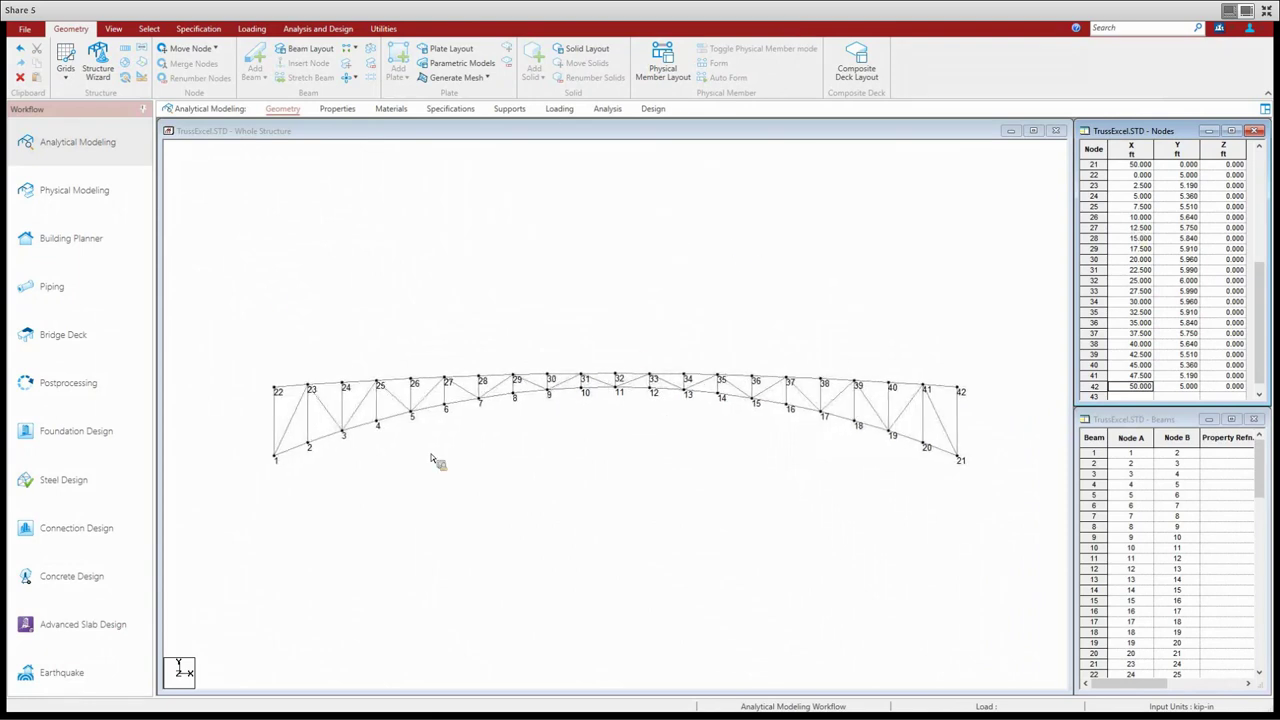
Close TrussExcel.STD without saving and open TrussSTAADExcel_Imperial.STD without assigning a project
{"action": "left_click", "coordinate": [58, 388]}
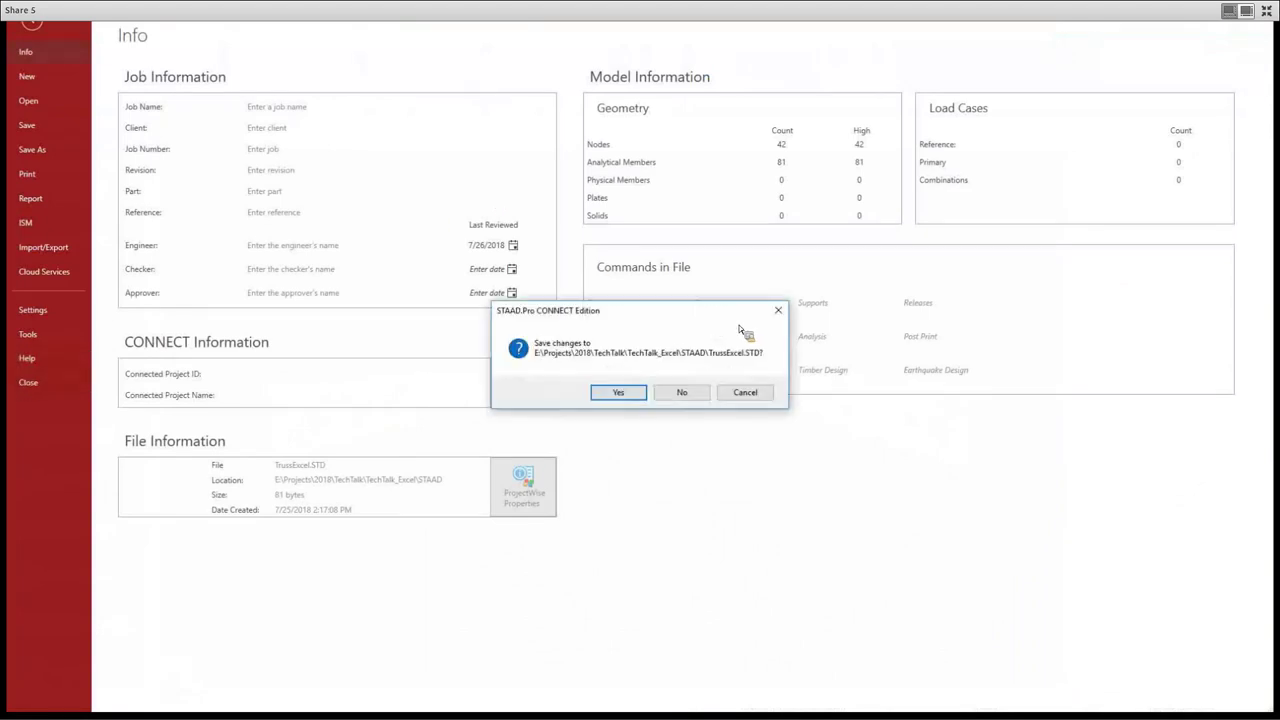
{"action": "key", "text": "Tab"}
{"action": "key", "text": "Return"}
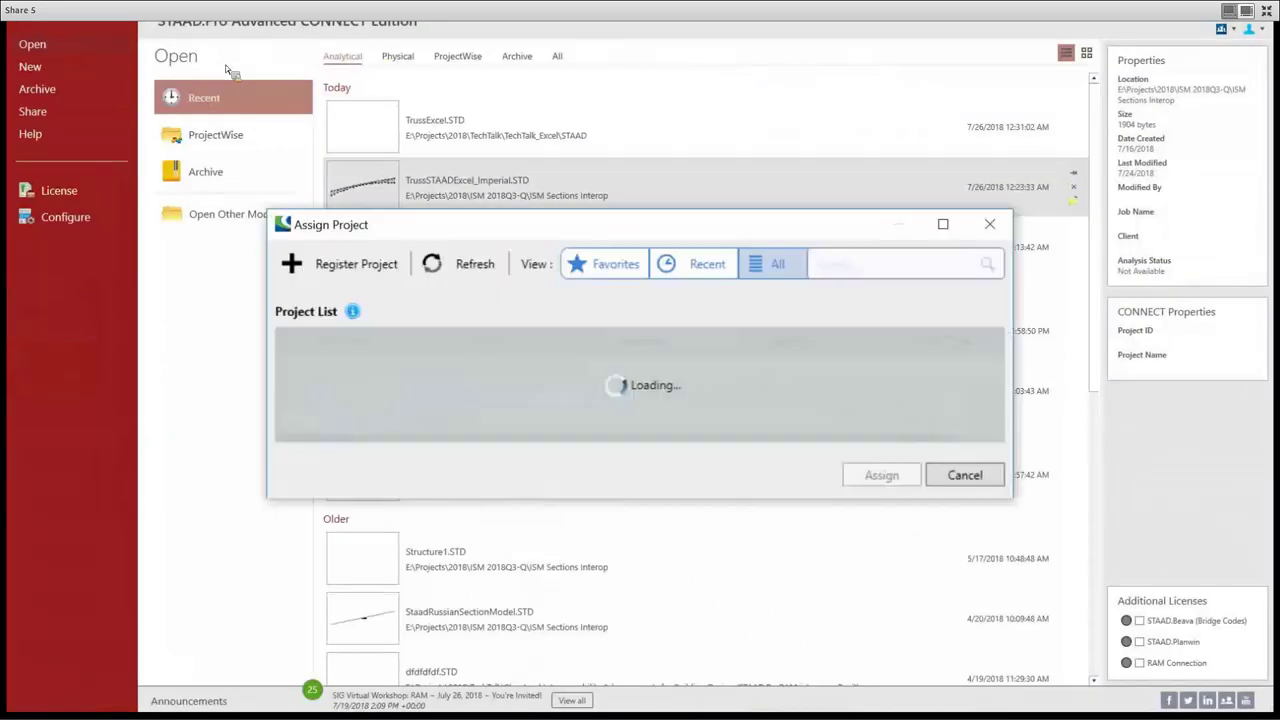
{"action": "key", "text": "Escape"}
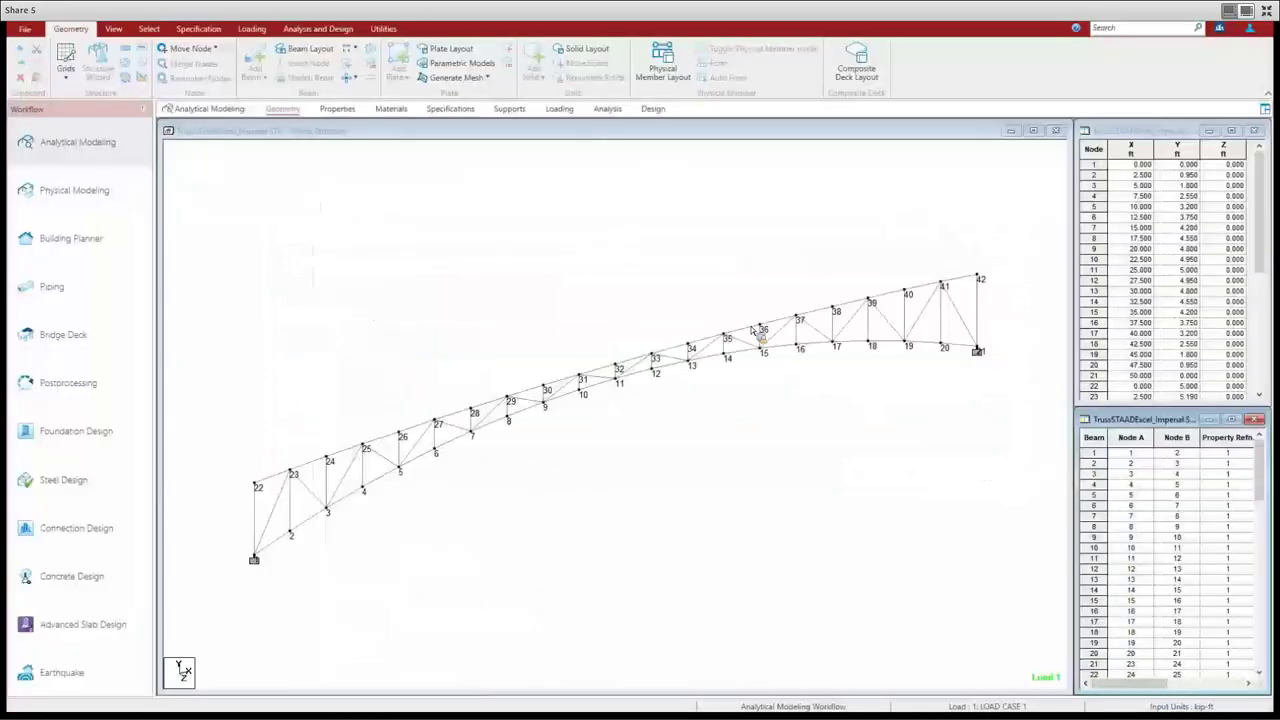
Run the analysis of the arched truss and go to Post Processing Mode
{"action": "left_click", "coordinate": [318, 28]}
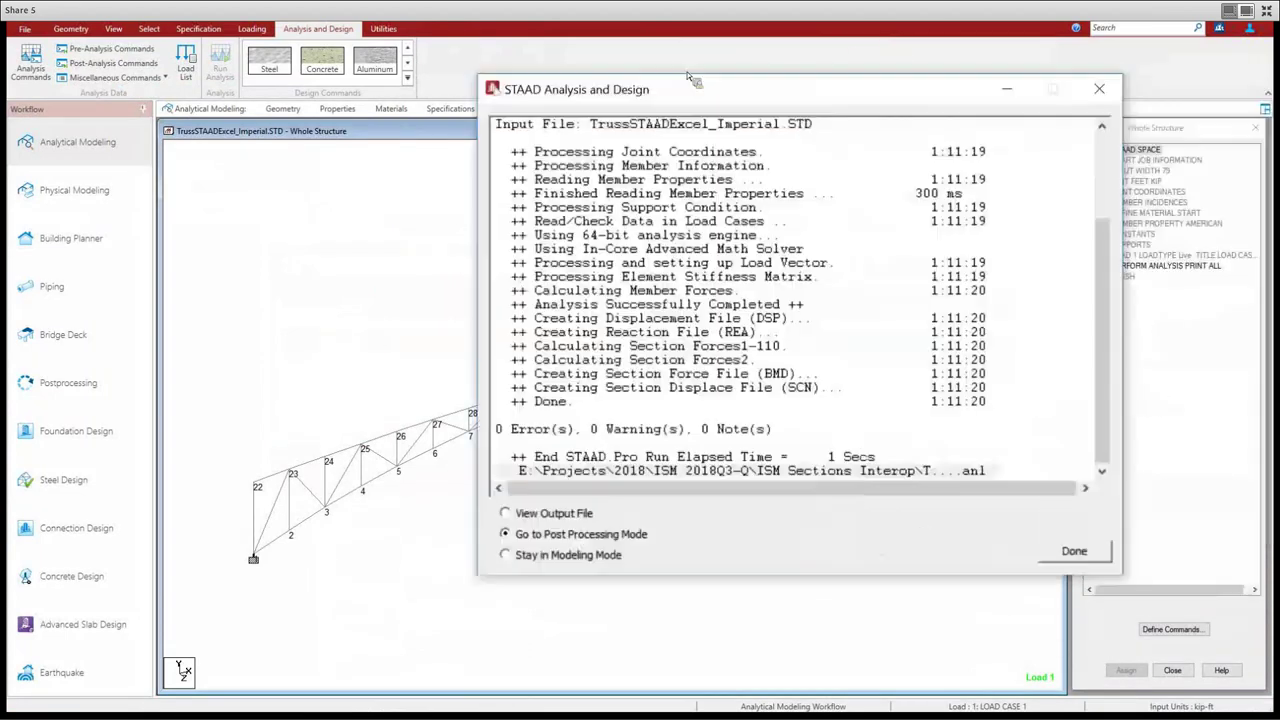
{"action": "key", "text": "Return"}
{"action": "key", "text": "Return"}
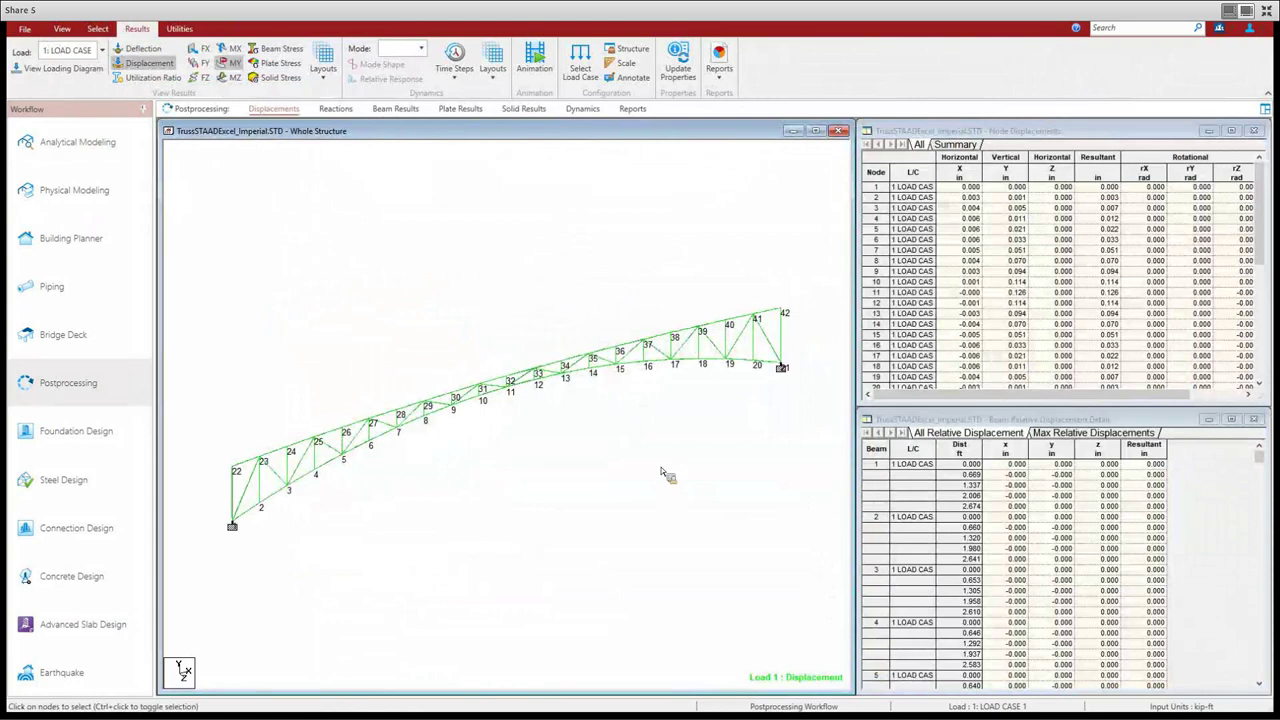
Select all truss nodes and generate an unsorted Node Displacement report, moving its window higher
{"action": "left_click_drag", "start_coordinate": [196, 202], "coordinate": [840, 512]}
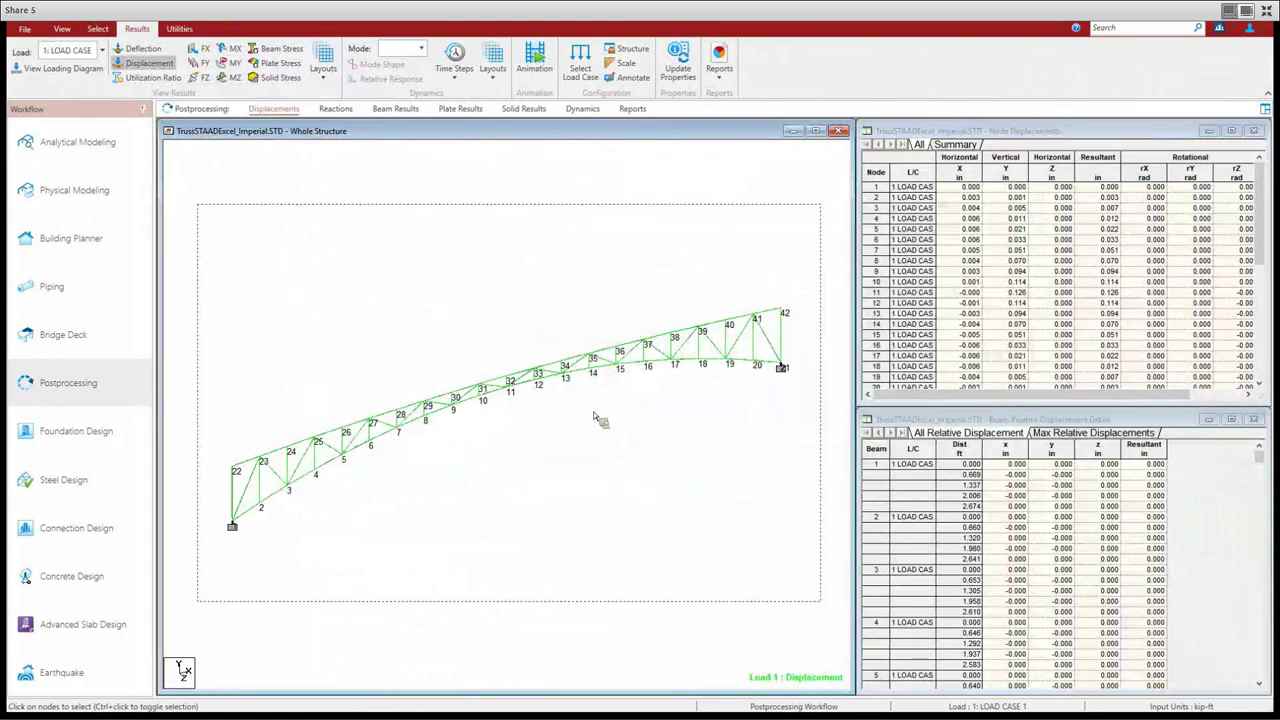
{"action": "left_click", "coordinate": [718, 62]}
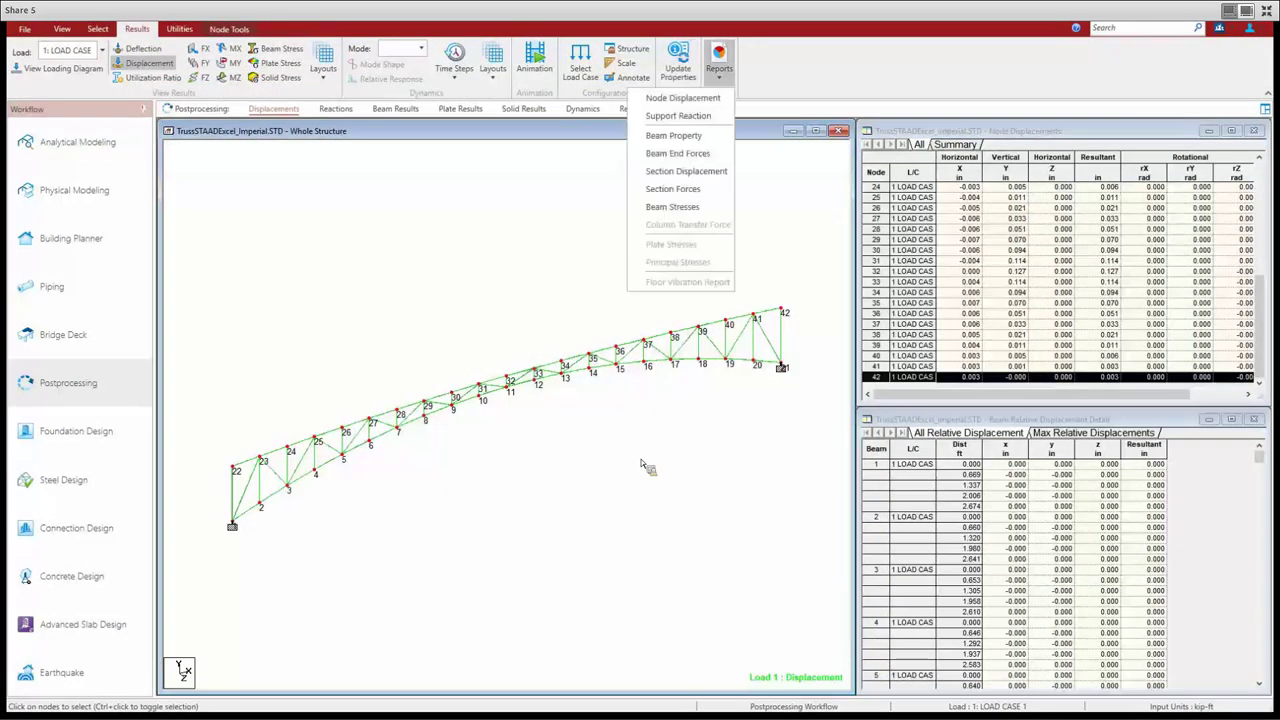
{"action": "key", "text": "Return"}
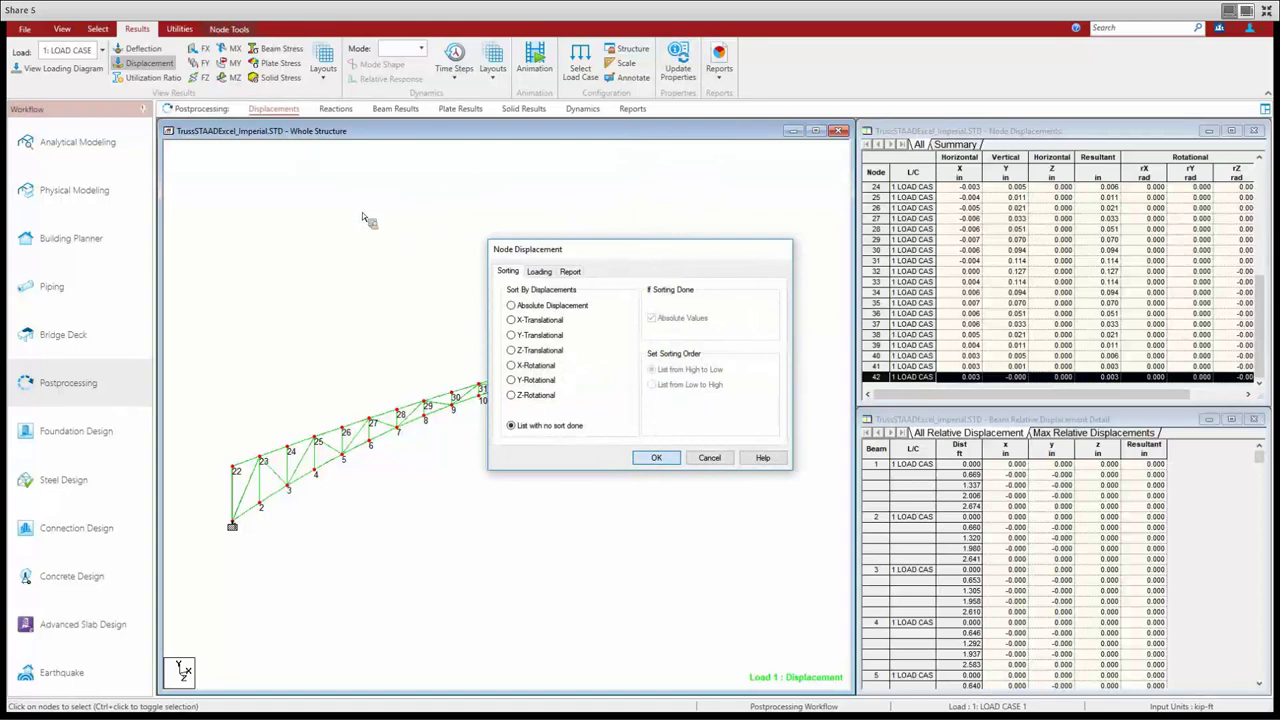
{"action": "key", "text": "Return"}
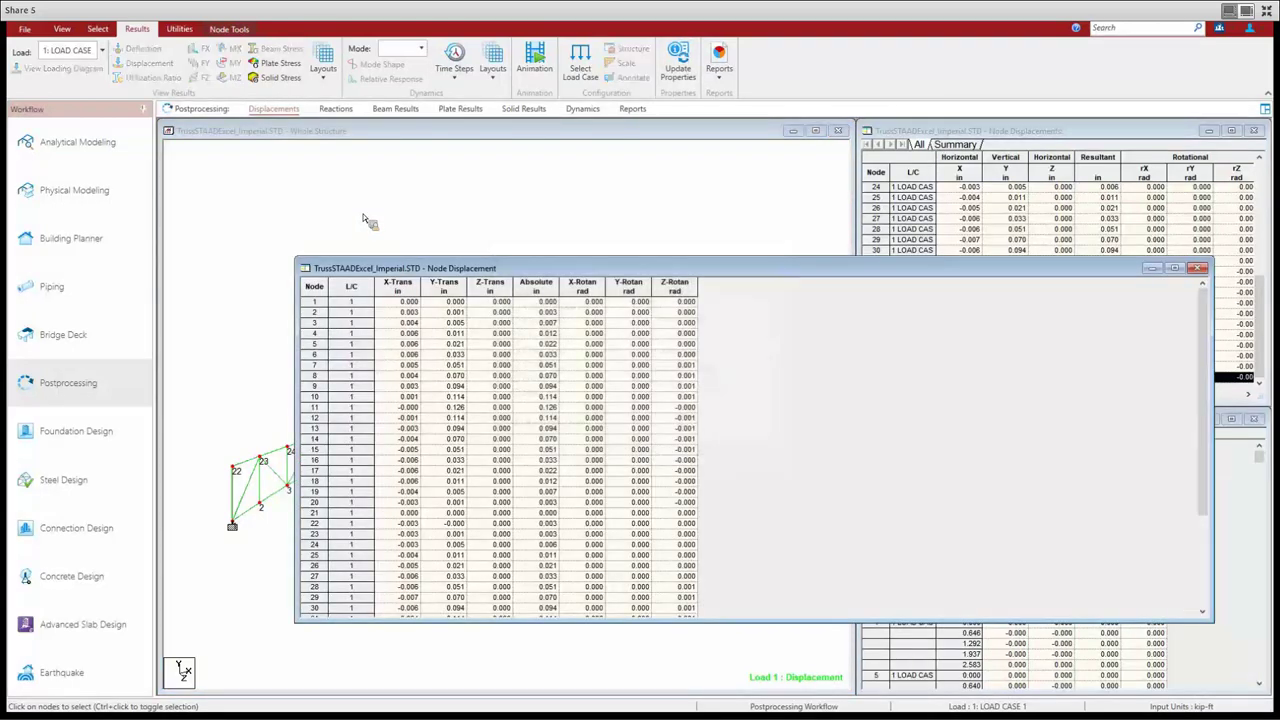
{"action": "left_click_drag", "start_coordinate": [1106, 265], "coordinate": [1095, 134]}
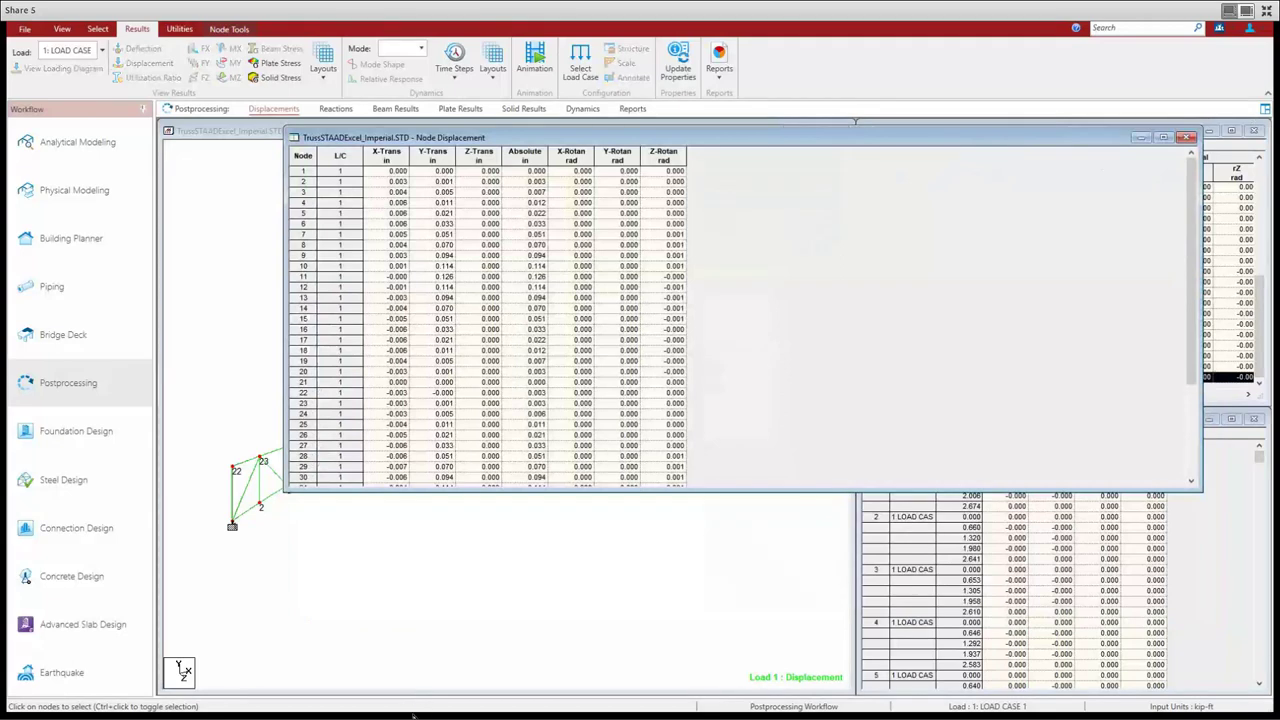
Copy the whole Node Displacement table and paste it into Excel's Sheet6 at cell A1
{"action": "key", "text": "ctrl+a"}
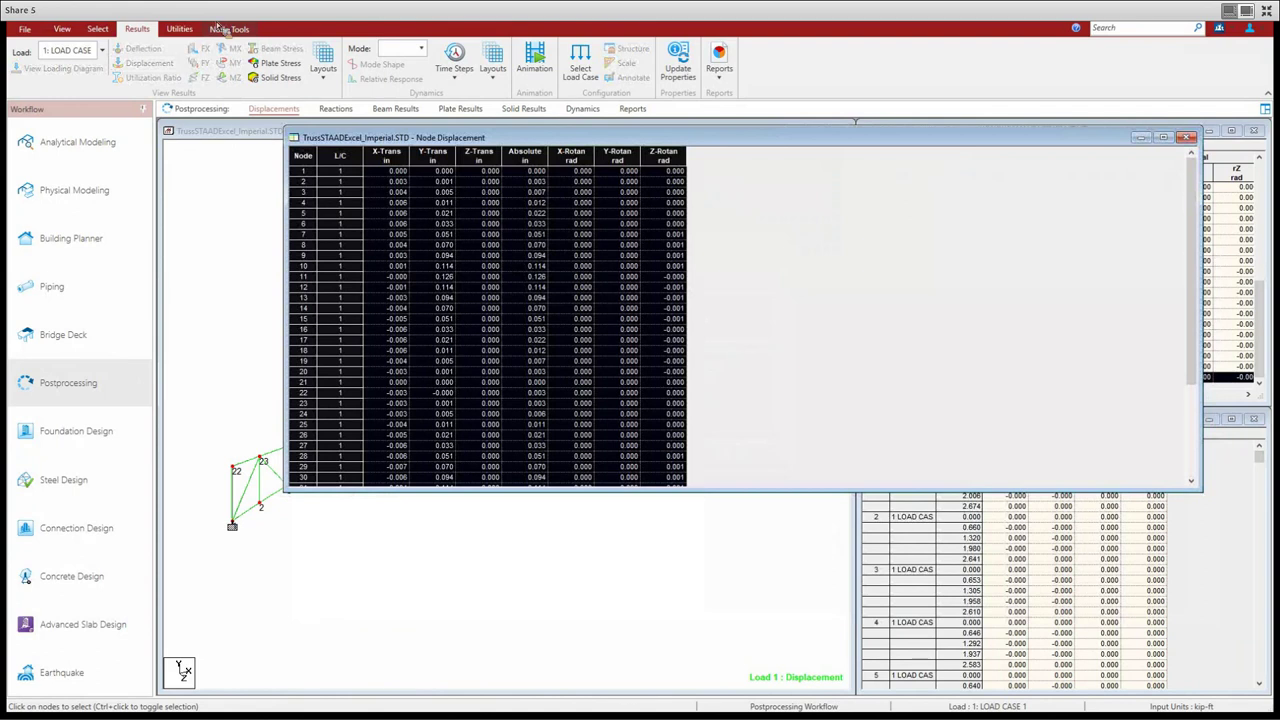
{"action": "key", "text": "alt+Tab"}
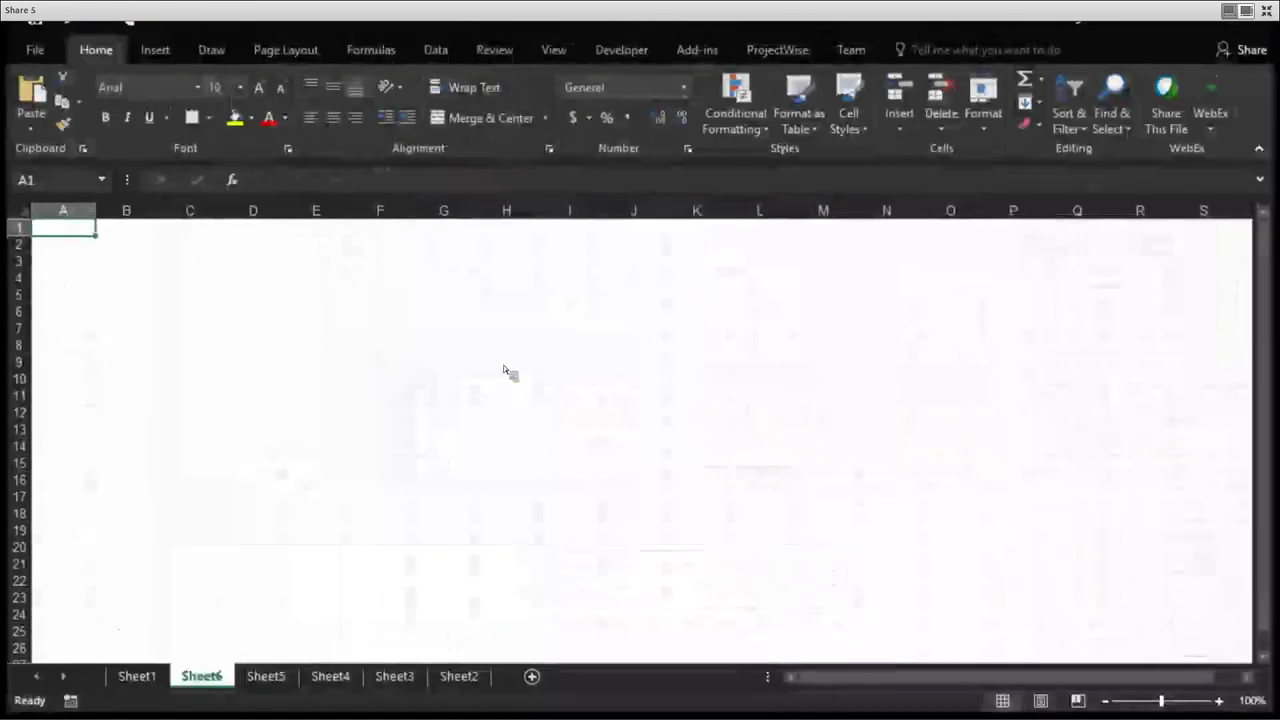
{"action": "key", "text": "ctrl+v"}
Convert the pasted displacement data in A1:I43 into an Excel table with headers
{"action": "left_click", "coordinate": [155, 49]}
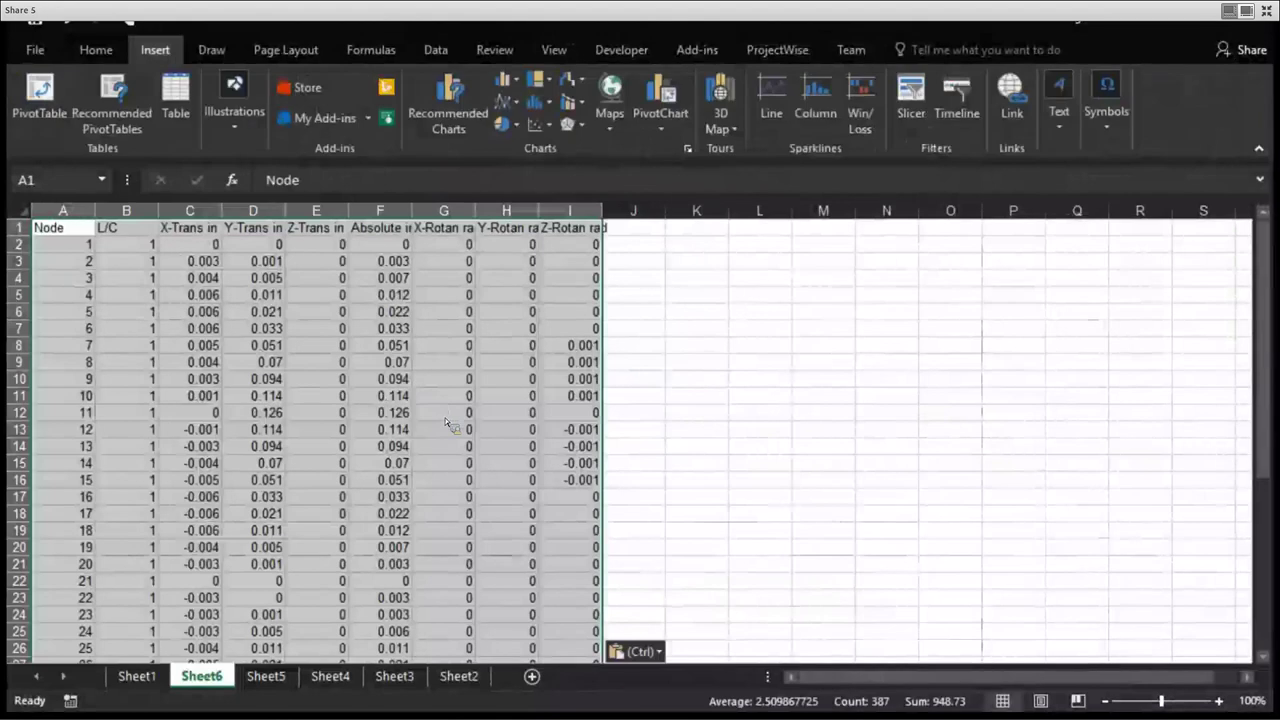
{"action": "left_click", "coordinate": [175, 100]}
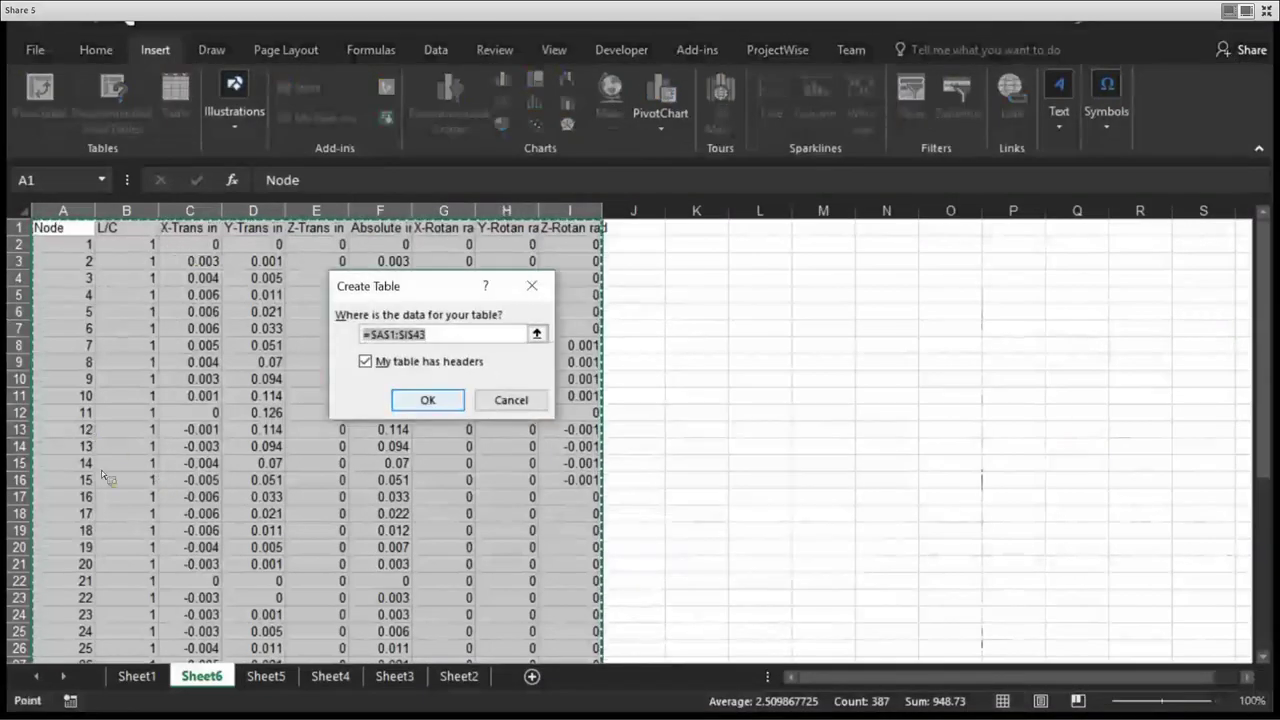
{"action": "key", "text": "Return"}
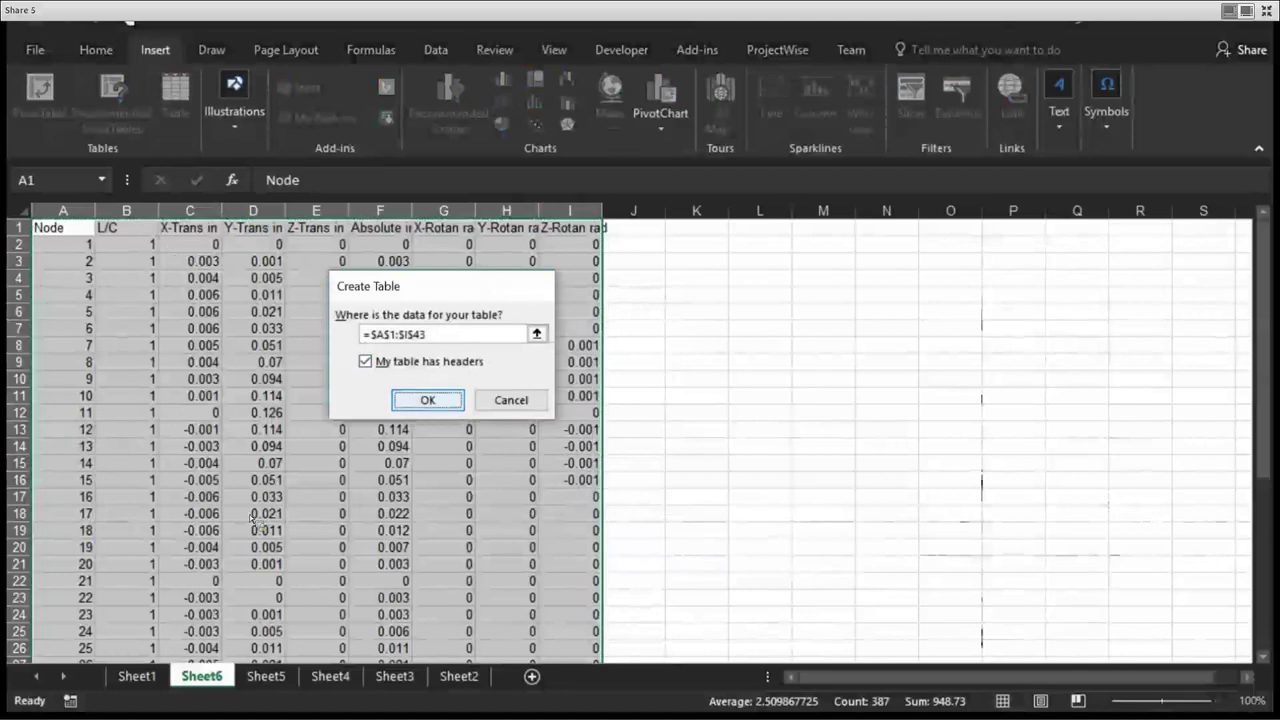
Sort the table by Y-Trans from largest to smallest and apply the orange banded table style
{"action": "left_click", "coordinate": [148, 227]}
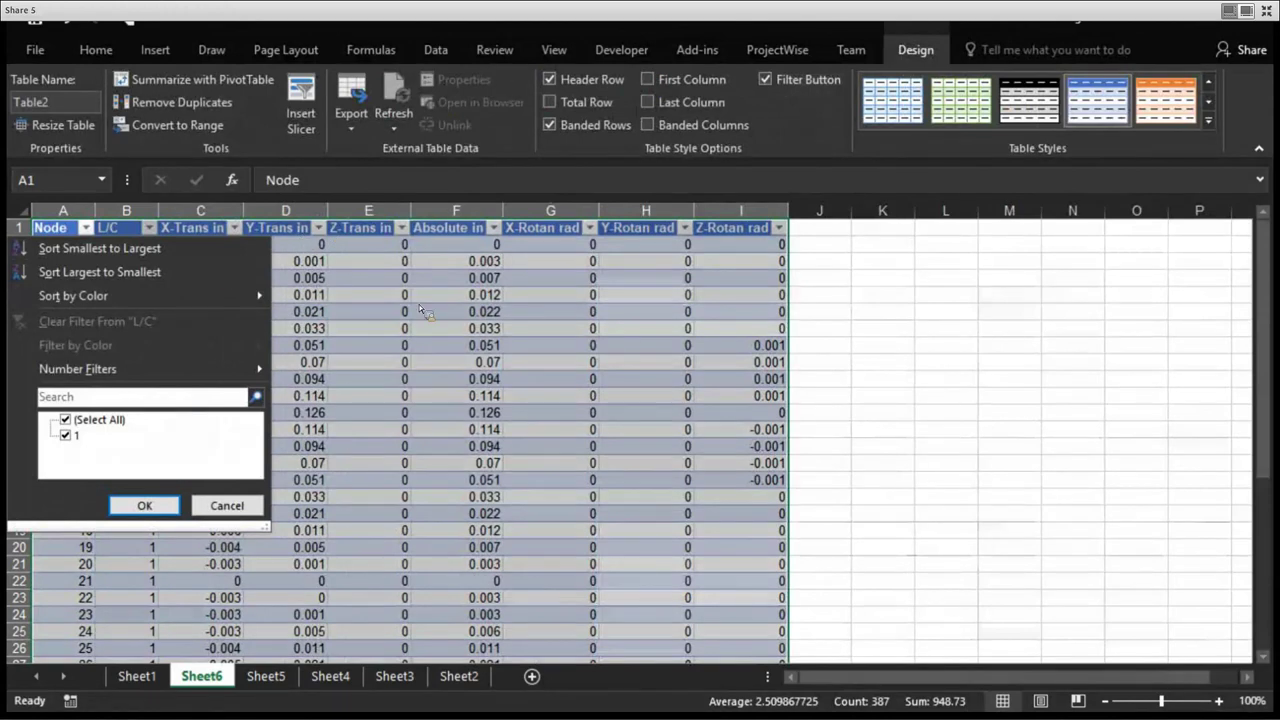
{"action": "key", "text": "Escape"}
{"action": "left_click", "coordinate": [318, 227]}
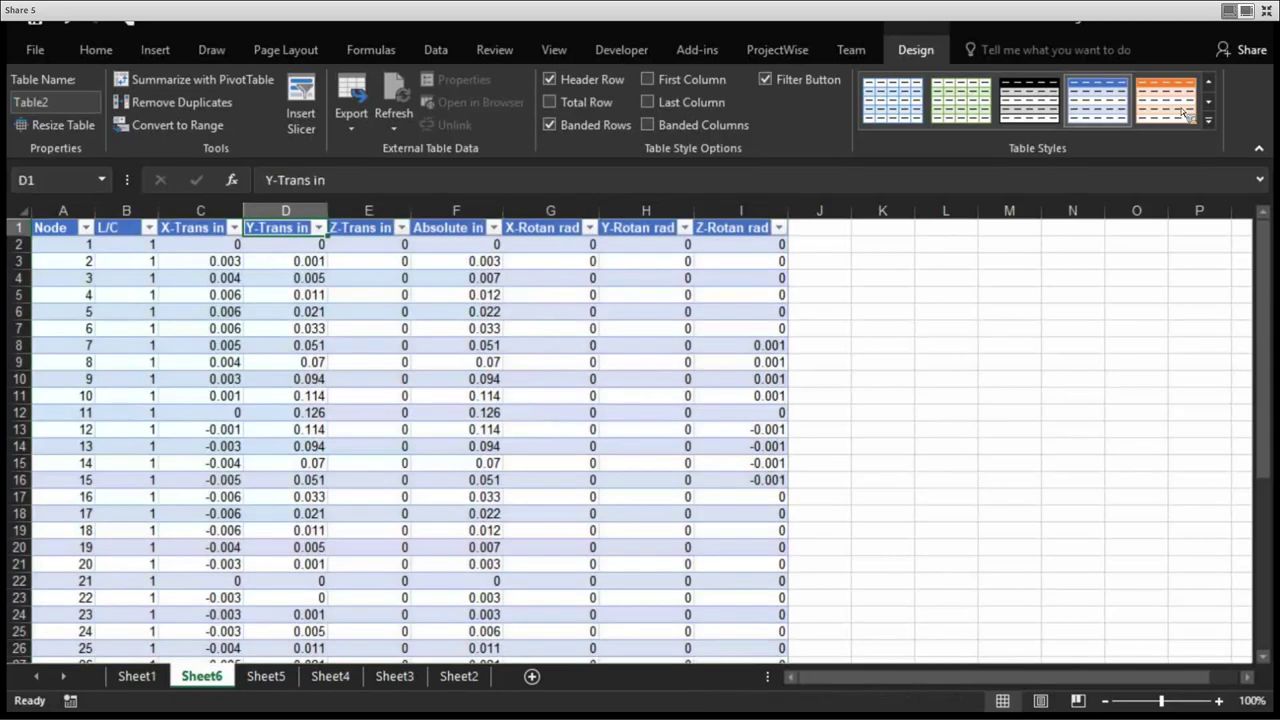
{"action": "key", "text": "Return"}
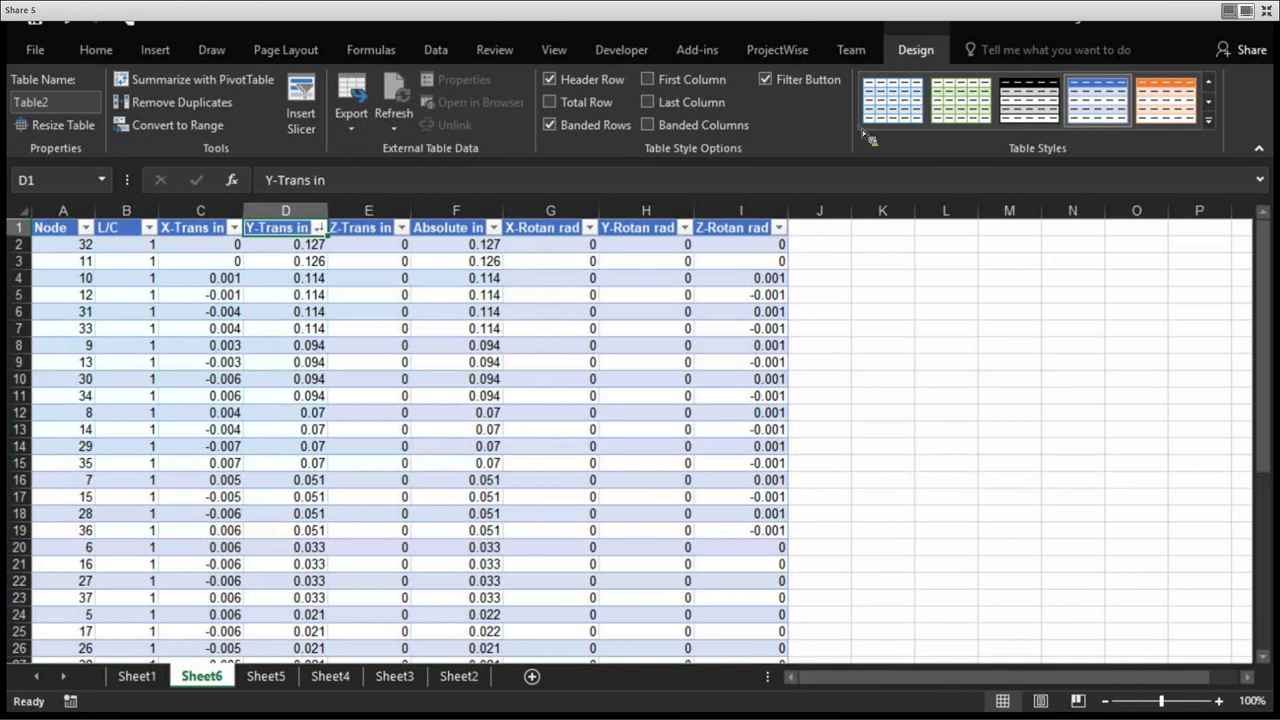
{"action": "key", "text": "Left"}
{"action": "left_click", "coordinate": [1165, 101]}
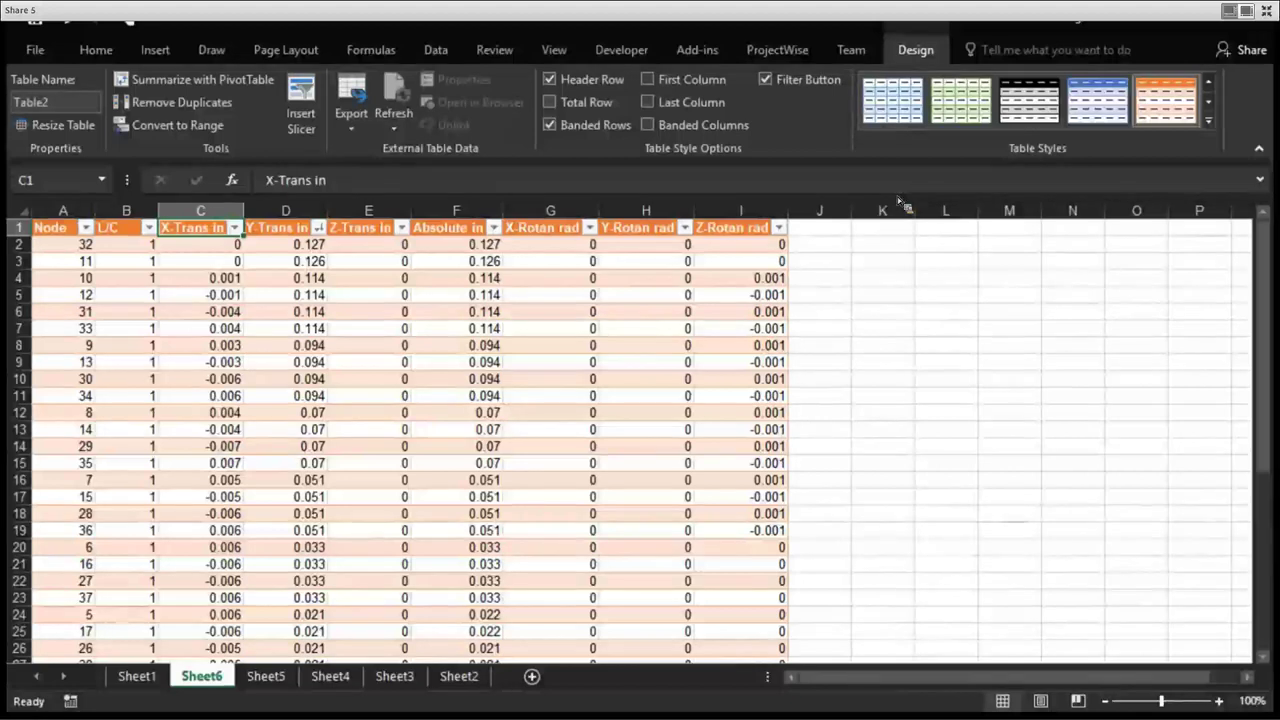
Switch to the slide presentation and advance to the "STAAD.Pro – Programmatic" slide
{"action": "key", "text": "super+Down"}
{"action": "key", "text": "super+Down"}
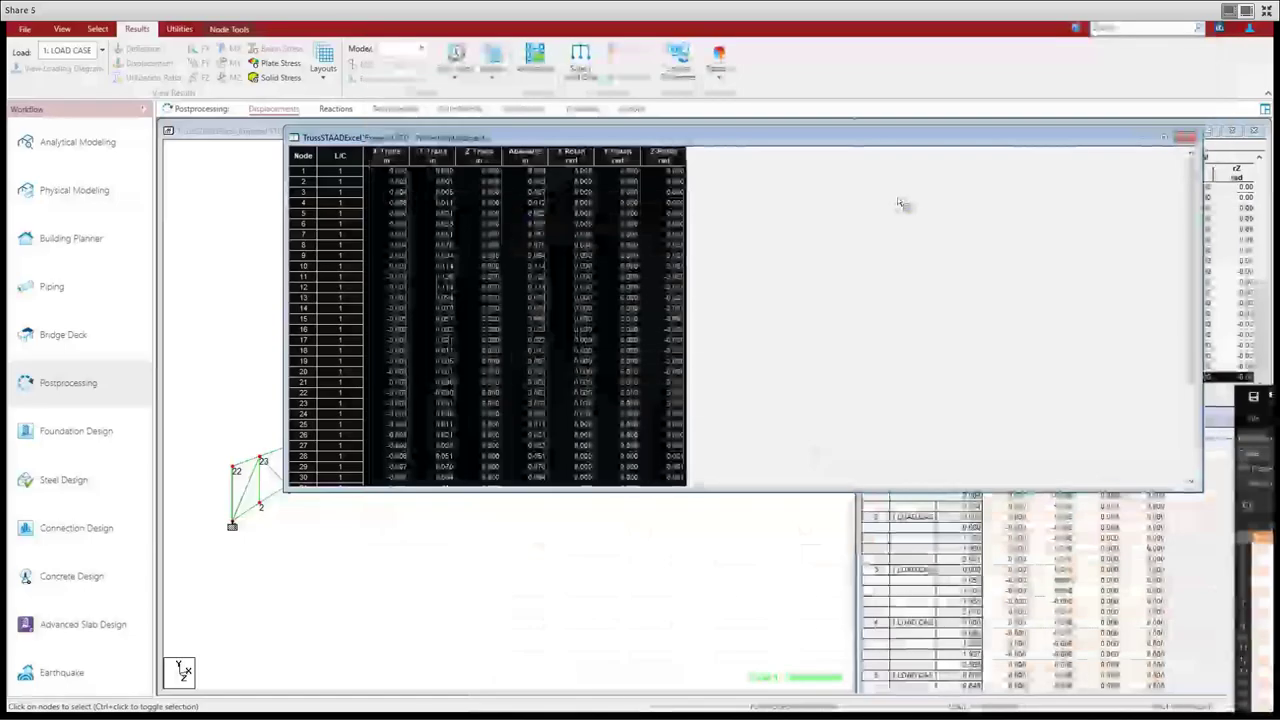
{"action": "key", "text": "alt+Tab"}
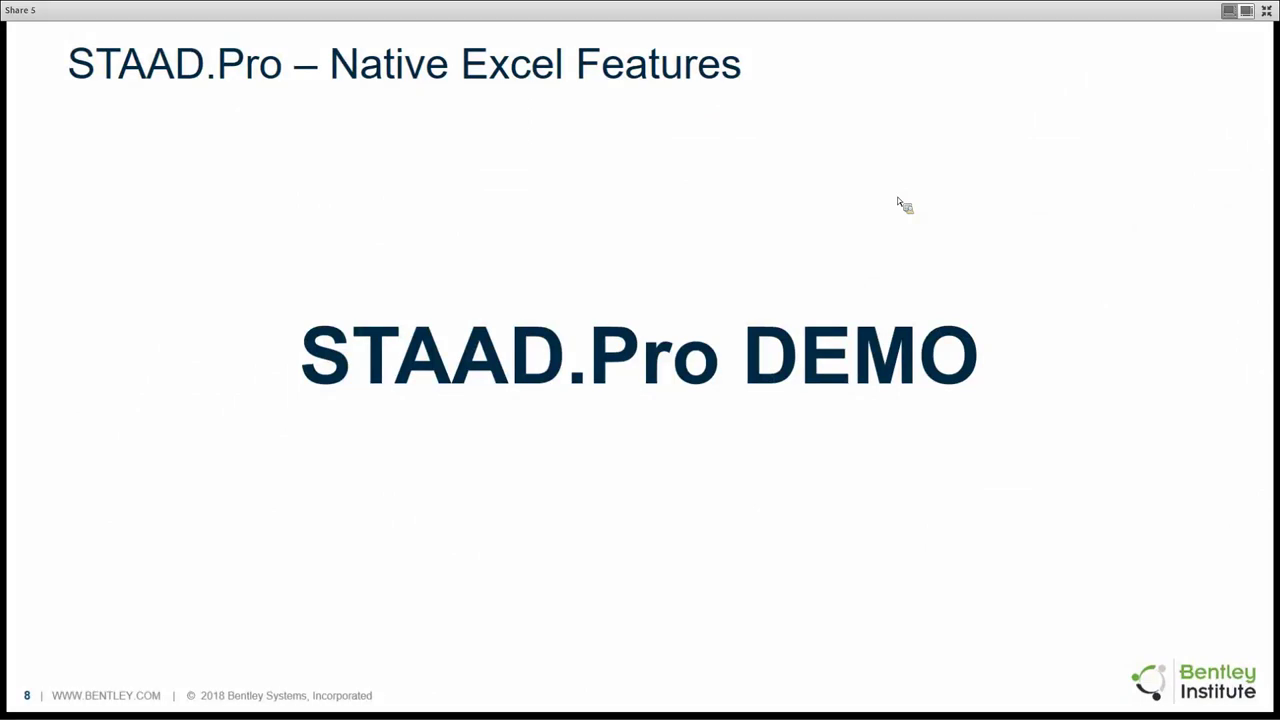
{"action": "left_click", "coordinate": [898, 201]}
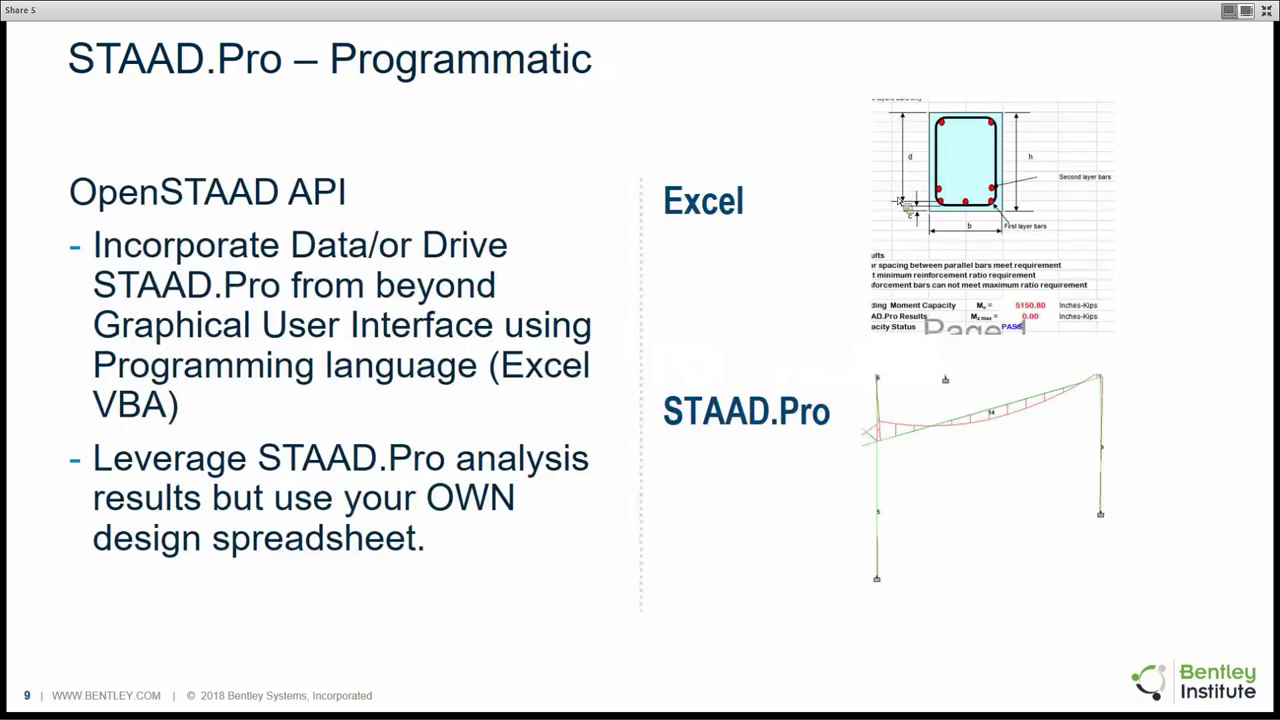
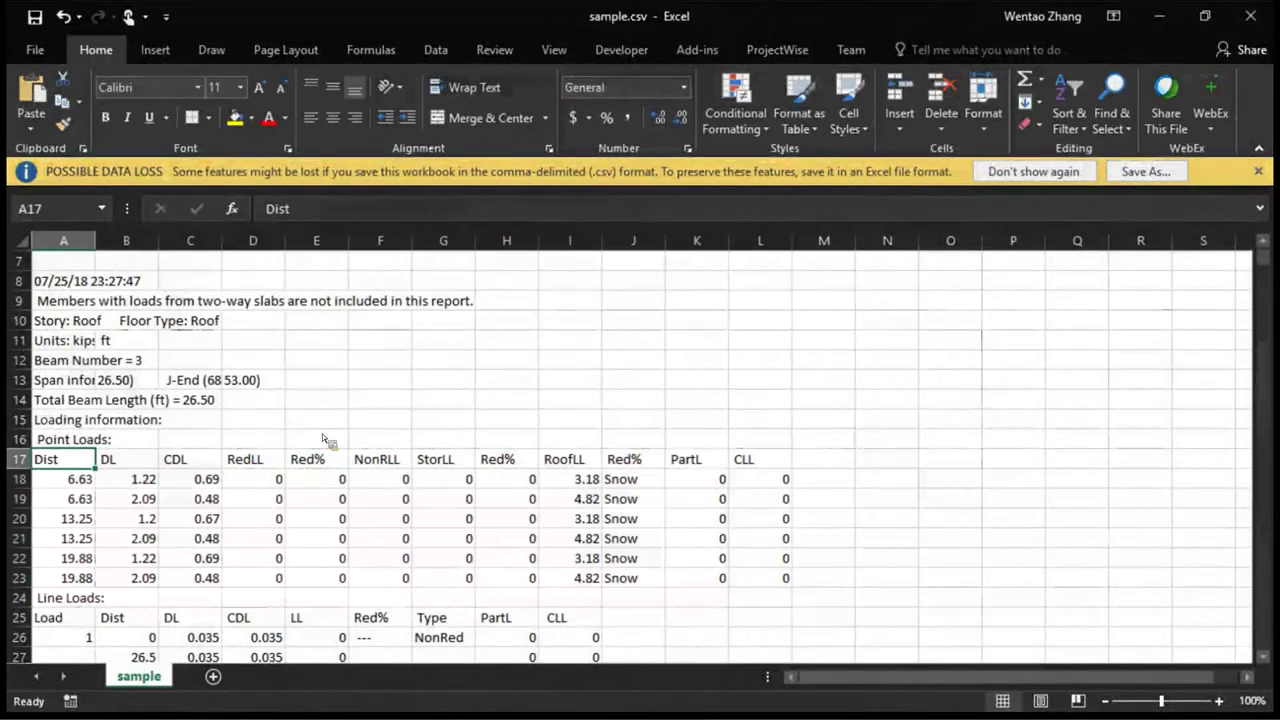
Switch to RAM Manager and examine the post-processing commands for exporting geometry to SQlite and generating SQlite reports
{"action": "key", "text": "super+Down"}
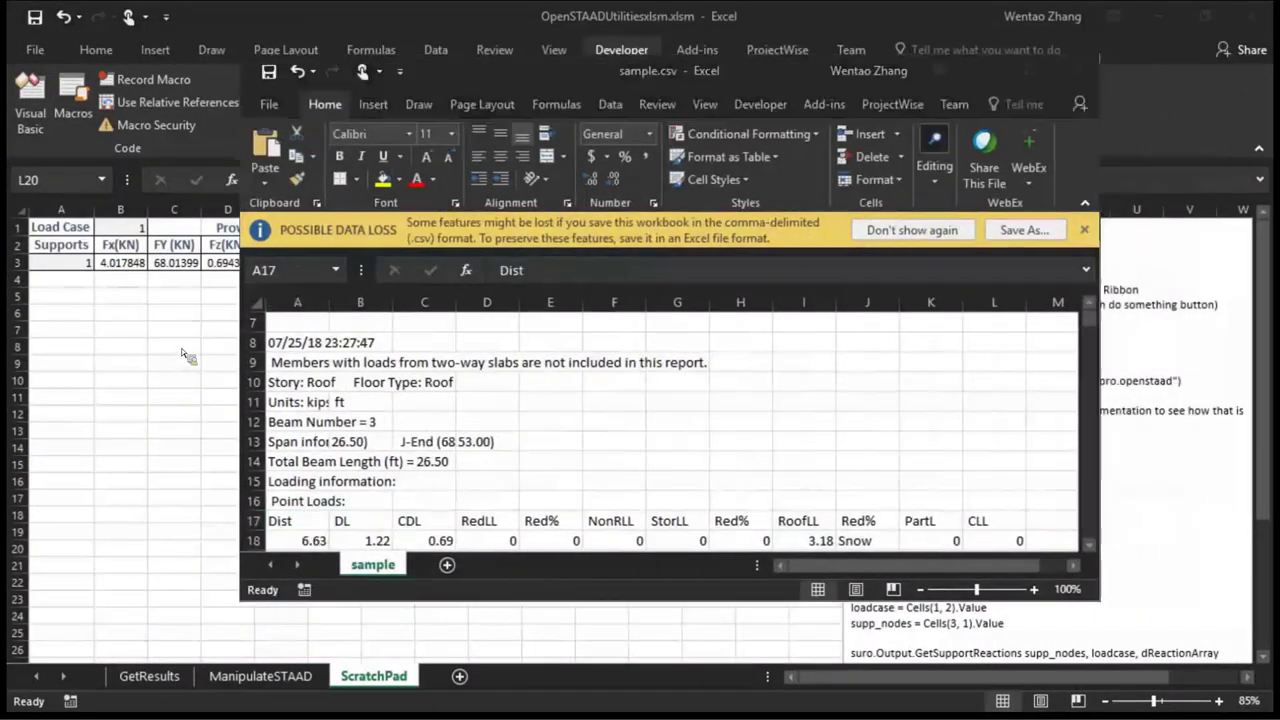
{"action": "key", "text": "alt+Tab"}
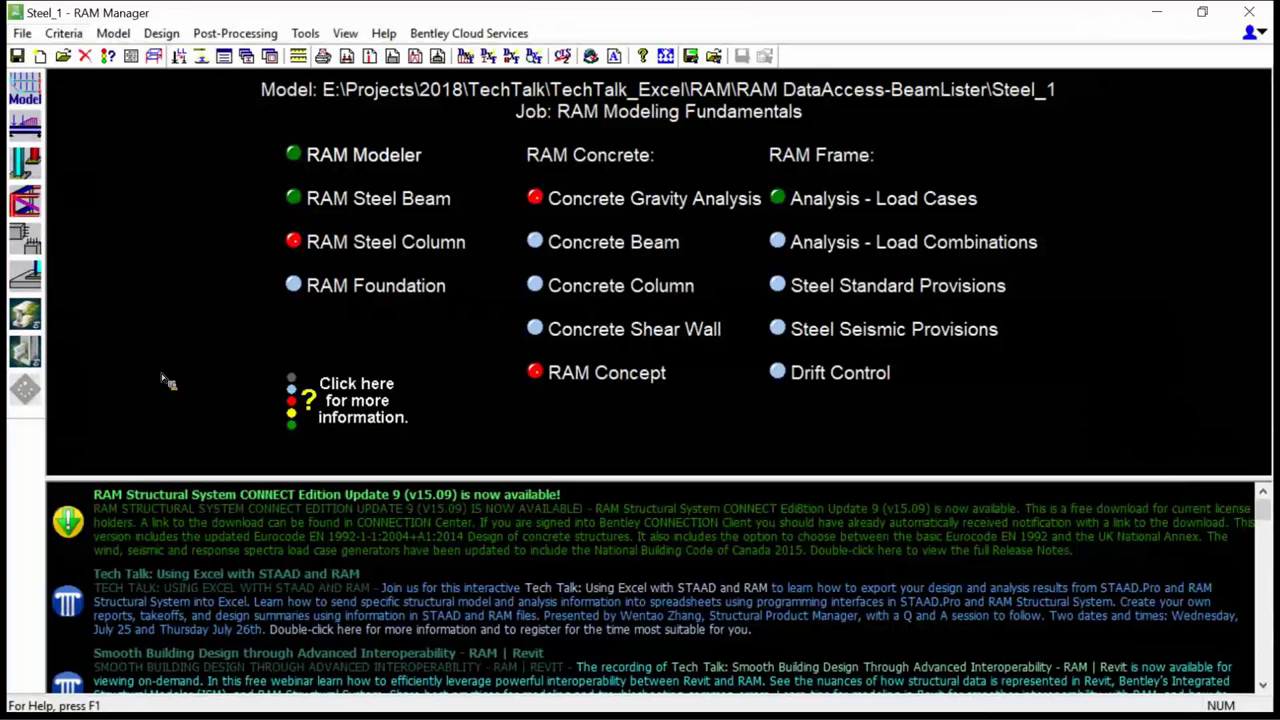
{"action": "left_click", "coordinate": [235, 33]}
{"action": "key", "text": "Up"}
{"action": "key", "text": "Up"}
{"action": "key", "text": "Up"}
{"action": "key", "text": "Up"}
{"action": "key", "text": "Down"}
{"action": "key", "text": "Down"}
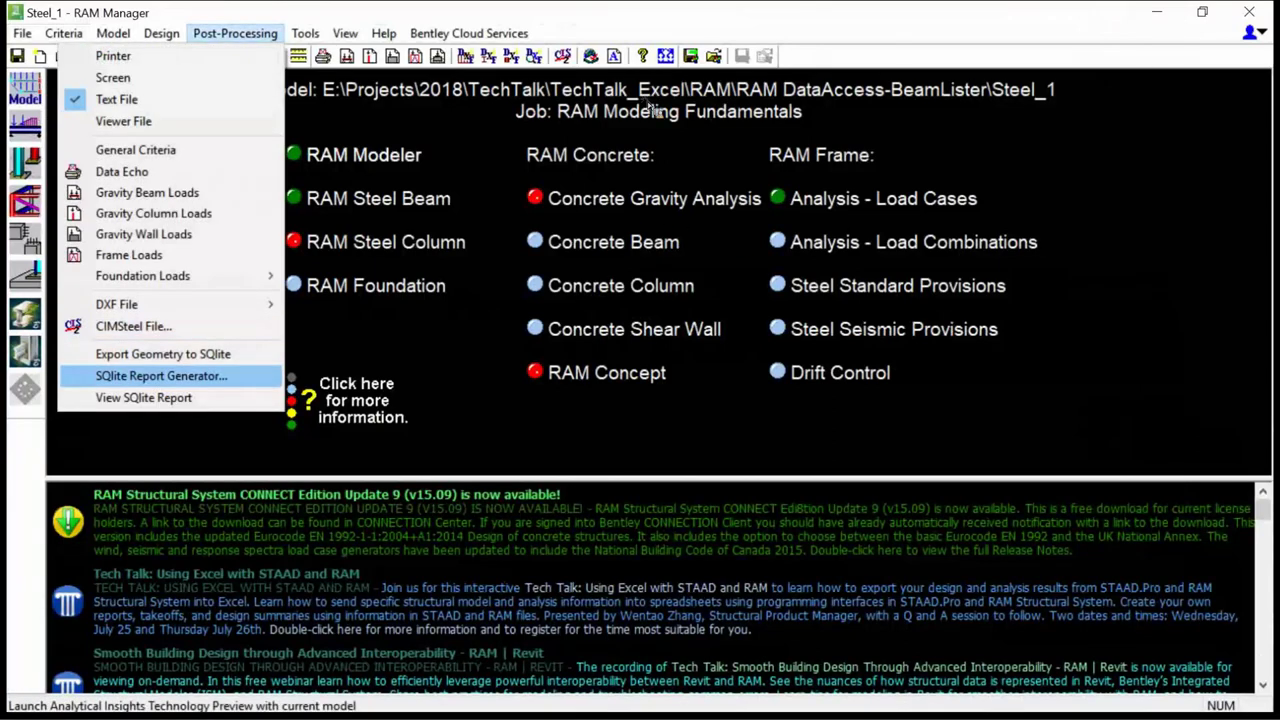
{"action": "key", "text": "Up"}
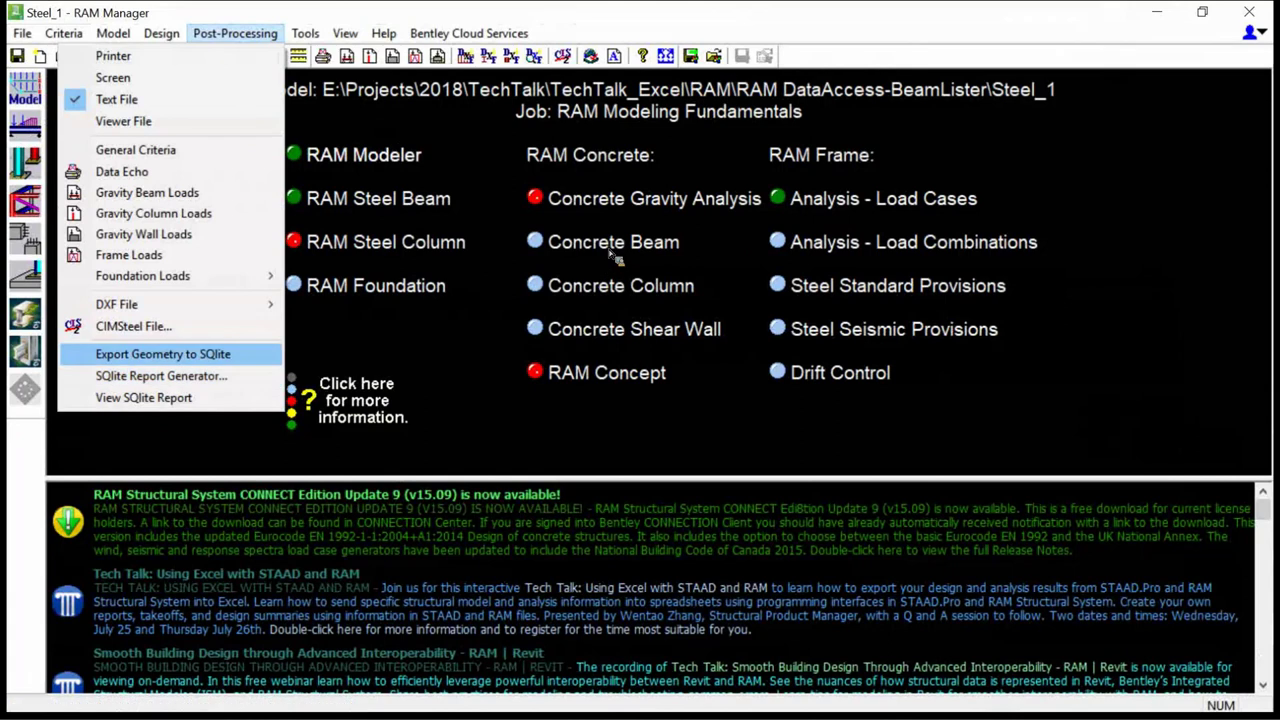
{"action": "key", "text": "Down"}
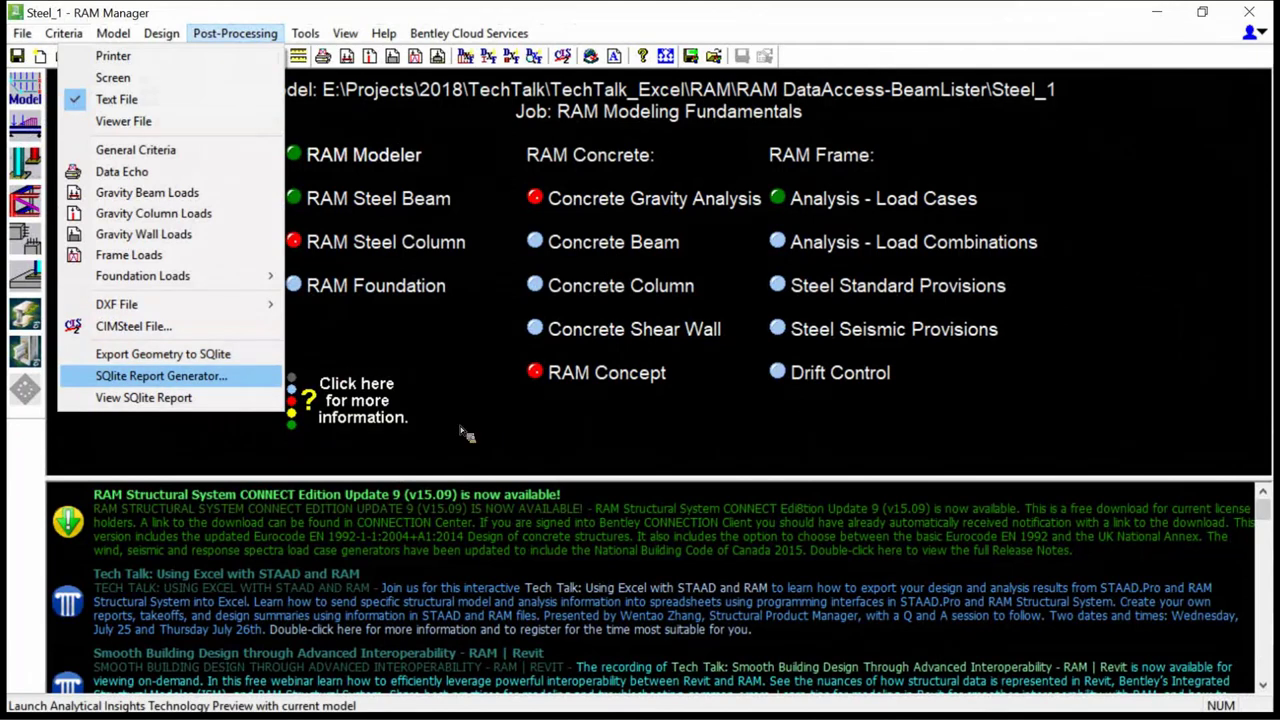
Open the SQlite Report Generator and generate an Excel report containing all available tables, without saving the table selection
{"action": "key", "text": "Return"}
{"action": "left_click_drag", "start_coordinate": [554, 93], "coordinate": [432, 90]}
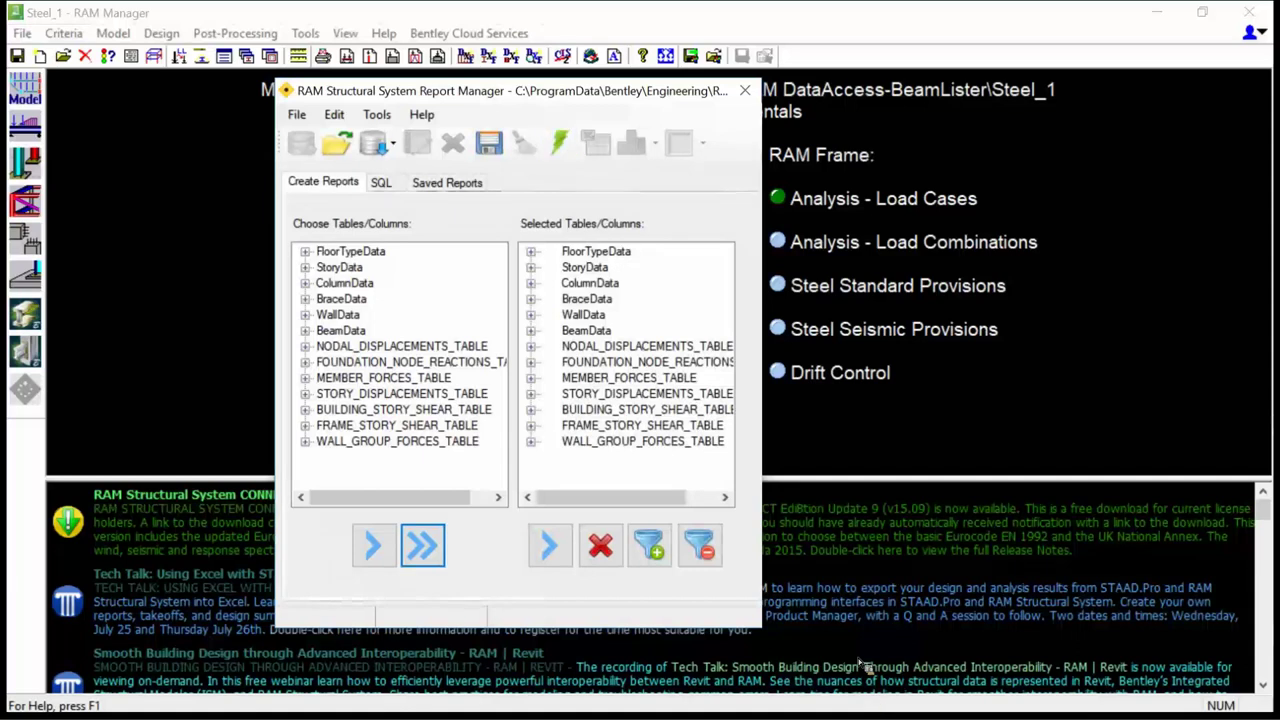
{"action": "left_click", "coordinate": [489, 143]}
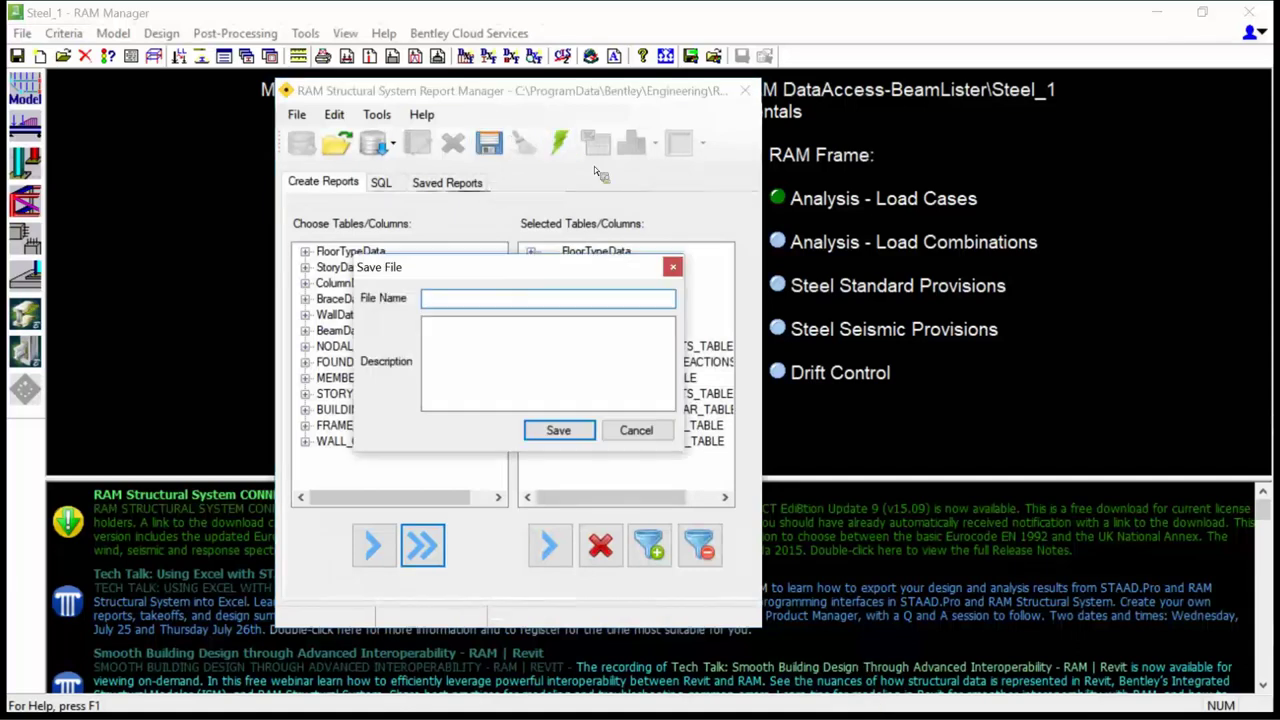
{"action": "left_click", "coordinate": [636, 430]}
{"action": "left_click", "coordinate": [560, 145]}
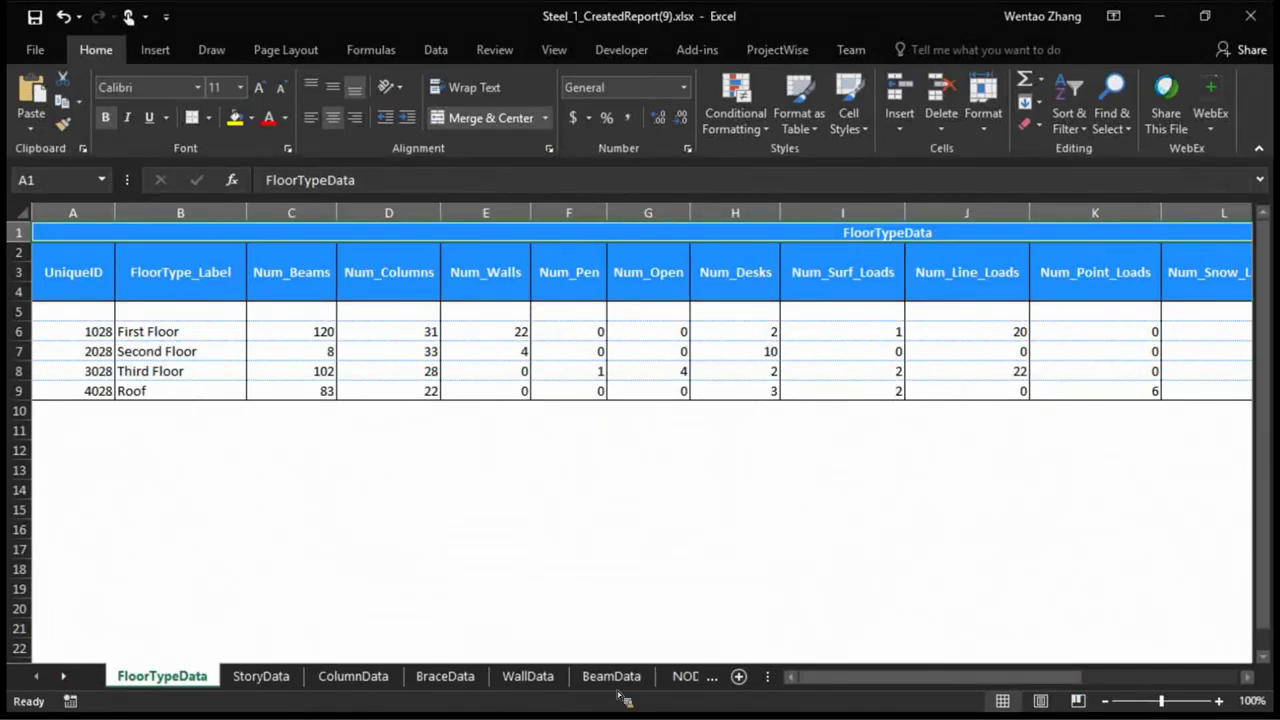
Examine the report's model data sheets from FloorTypeData through StoryData, ColumnData, BraceData and WallData to BeamData
{"action": "key", "text": "ctrl+Page_Down"}
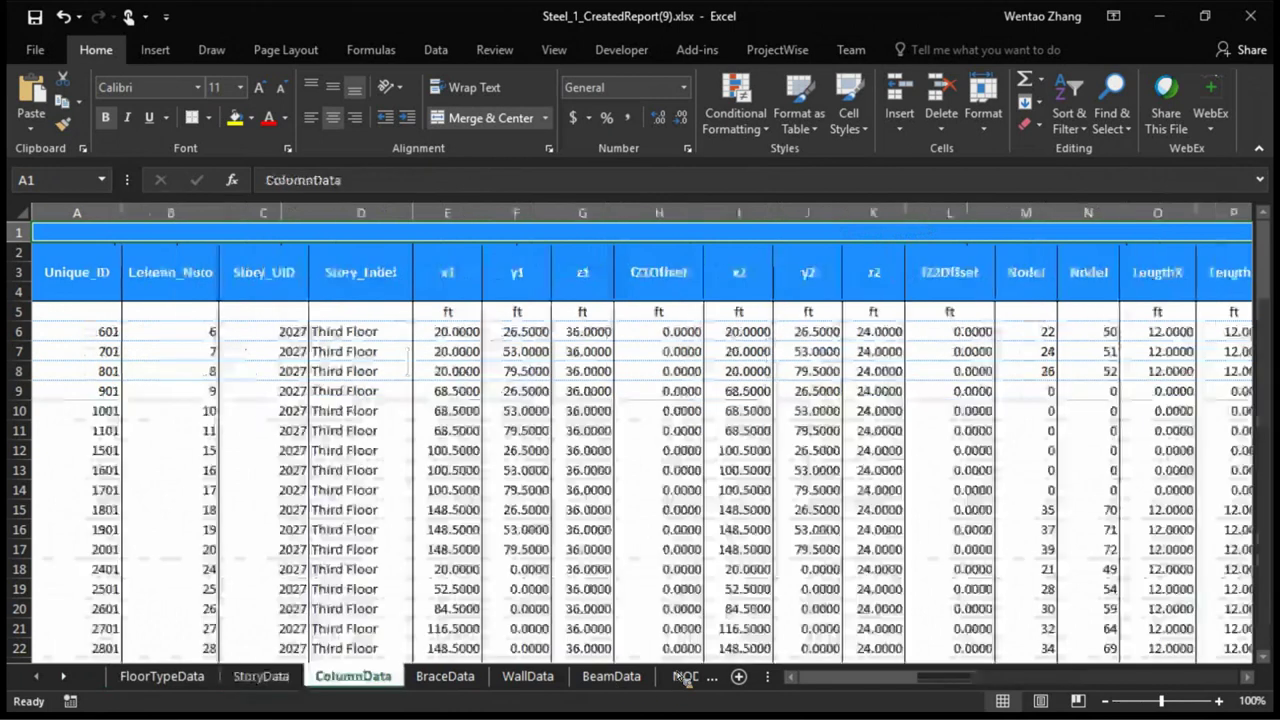
{"action": "key", "text": "ctrl+Page_Down"}
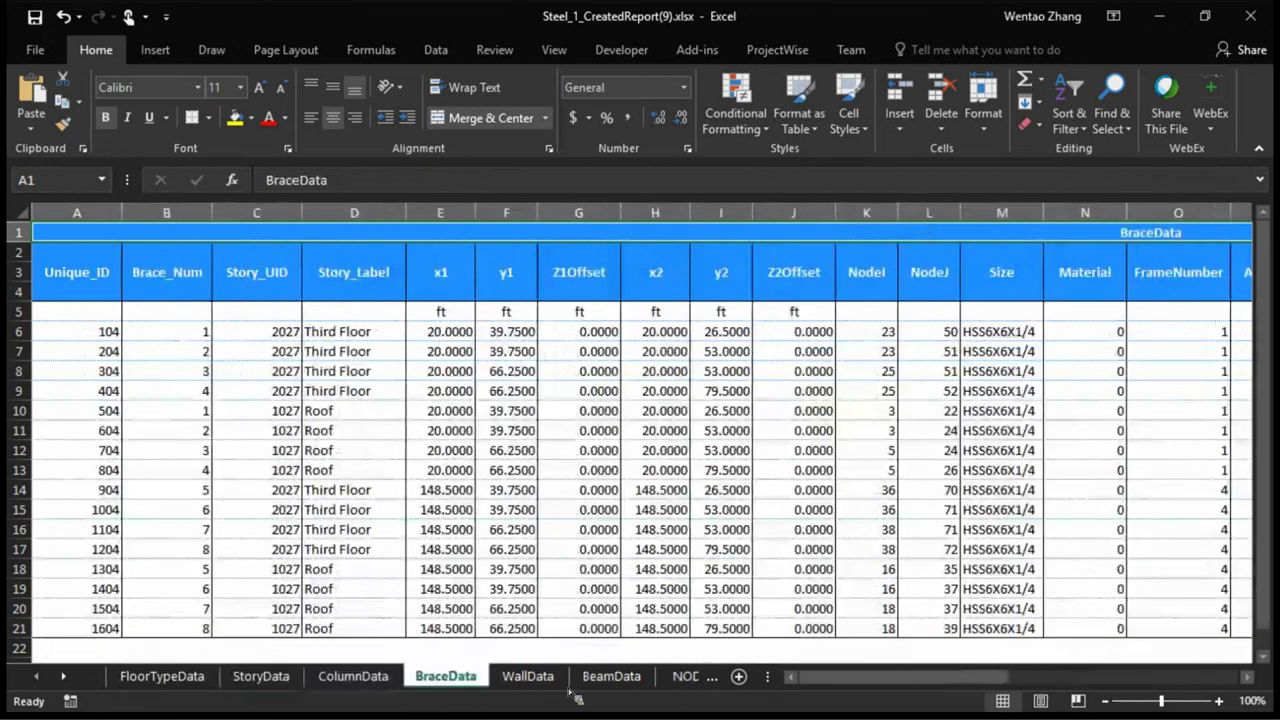
{"action": "left_click_drag", "start_coordinate": [805, 680], "coordinate": [888, 683]}
{"action": "key", "text": "ctrl+Page_Down"}
{"action": "left_click", "coordinate": [612, 678]}
Examine the report's analysis result sheets, from nodal displacements, foundation reactions and member forces through story shears to wall group forces
{"action": "left_click", "coordinate": [680, 677]}
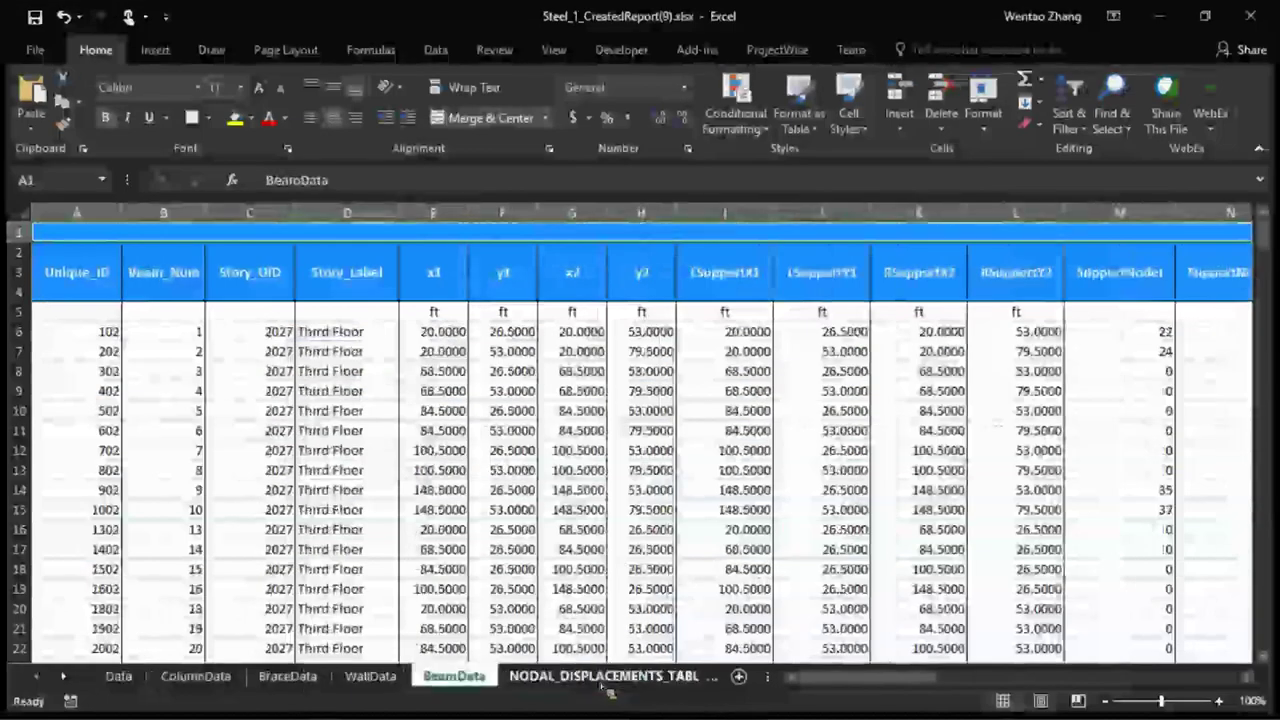
{"action": "left_click", "coordinate": [680, 684]}
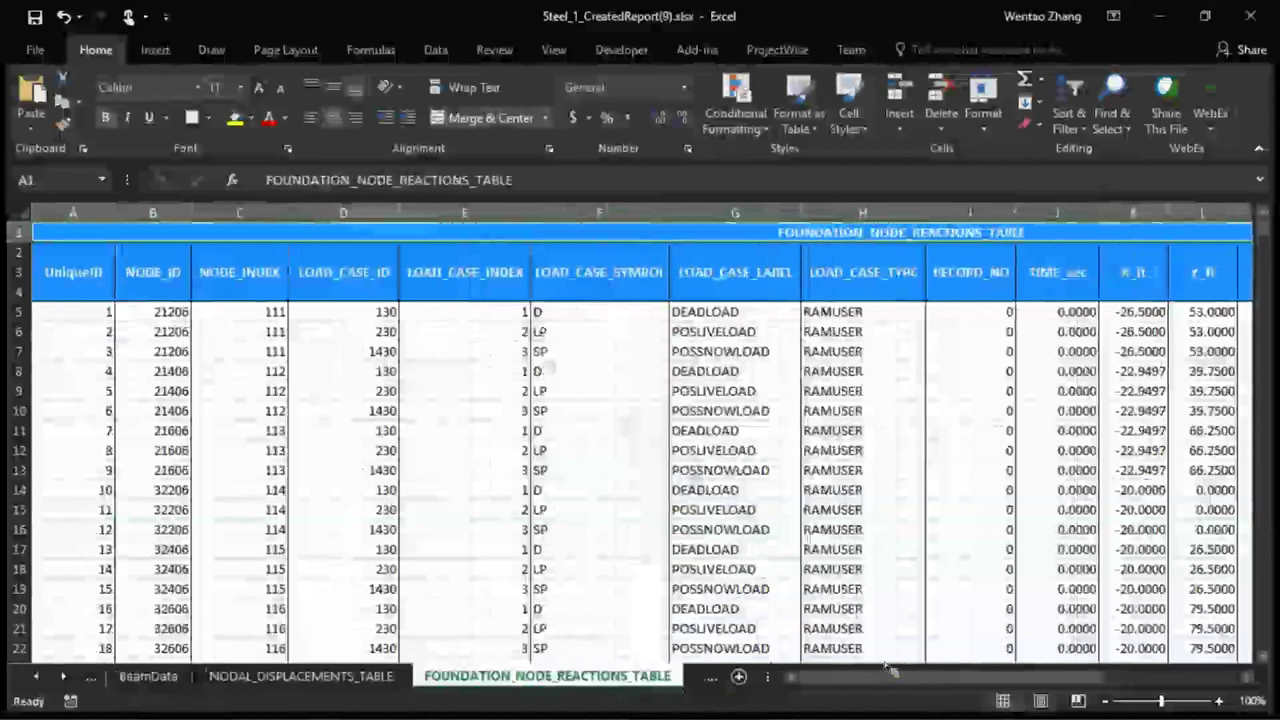
{"action": "left_click_drag", "start_coordinate": [958, 686], "coordinate": [643, 693]}
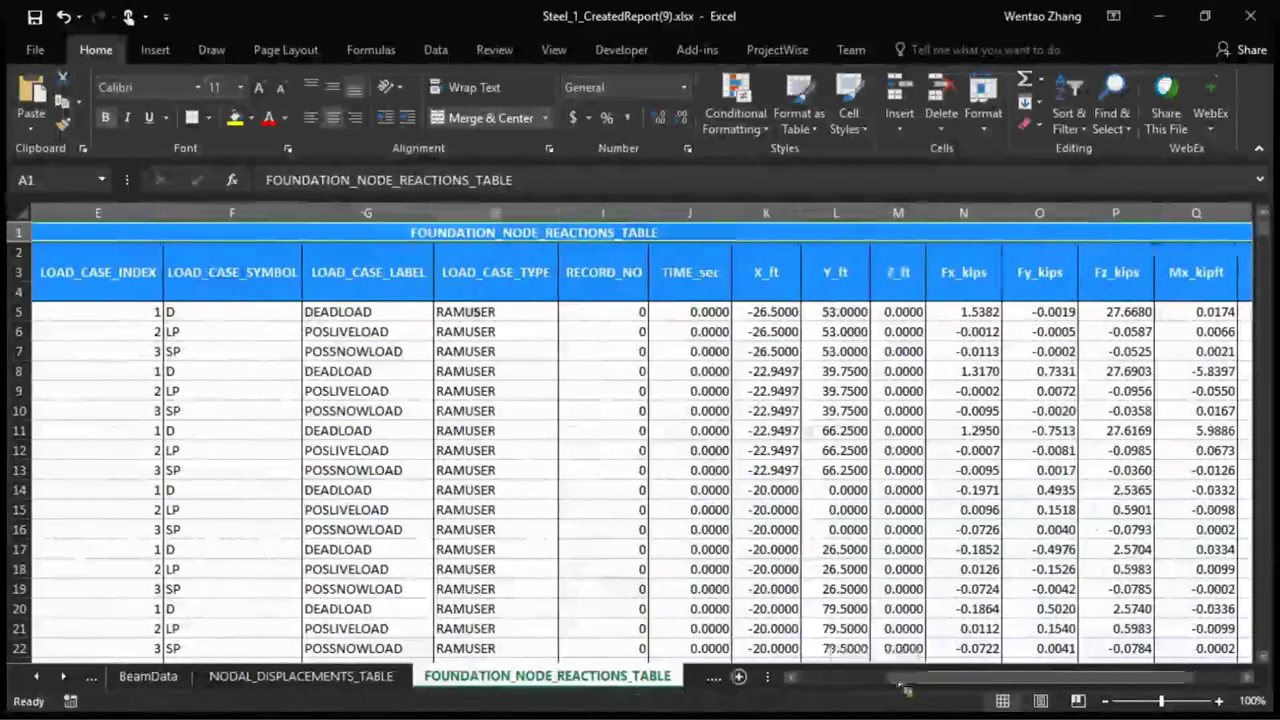
{"action": "left_click", "coordinate": [711, 677]}
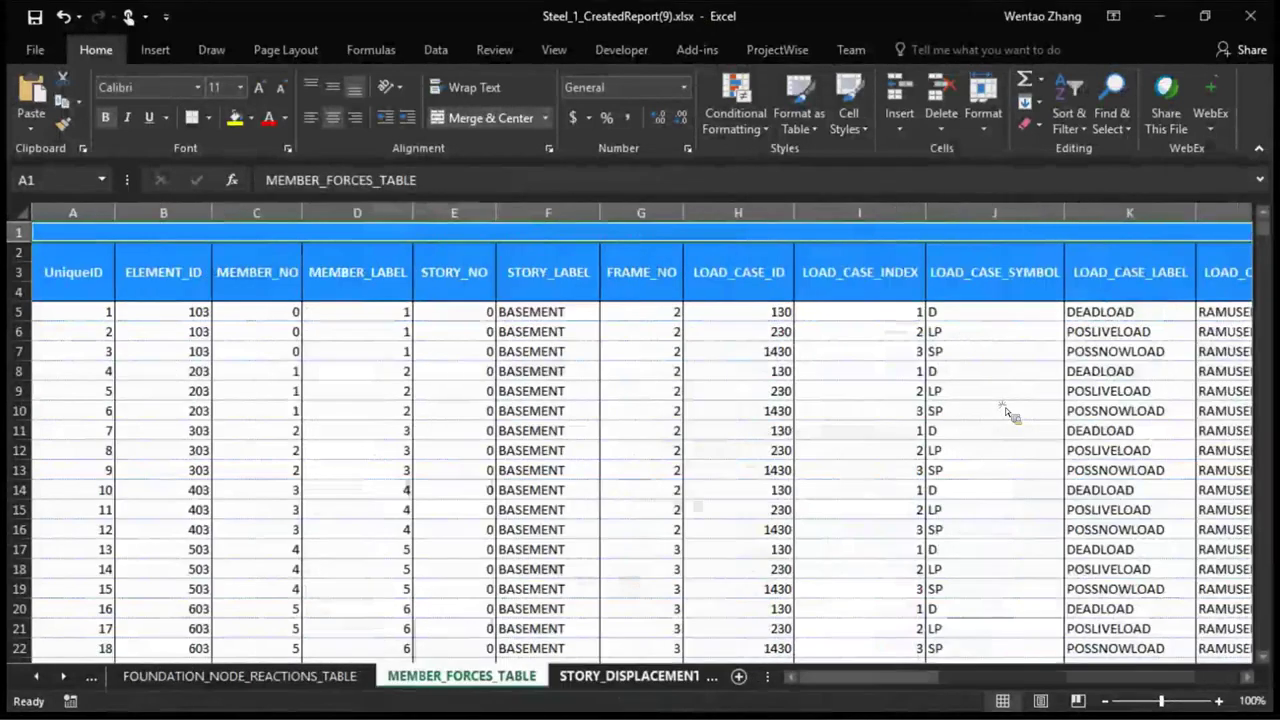
{"action": "key", "text": "ctrl+Page_Down"}
{"action": "key", "text": "ctrl+Page_Down"}
{"action": "key", "text": "ctrl+Page_Down"}
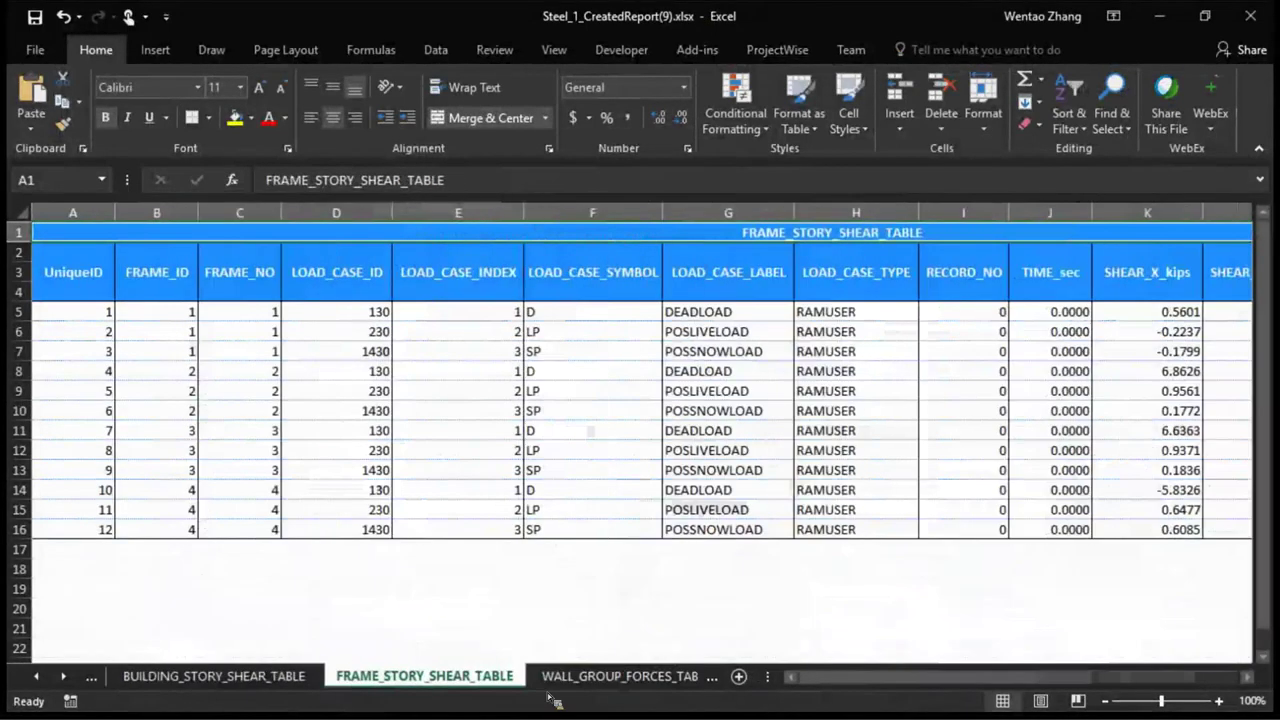
{"action": "scroll", "coordinate": [765, 330], "scroll_direction": "right", "scroll_amount": 10}
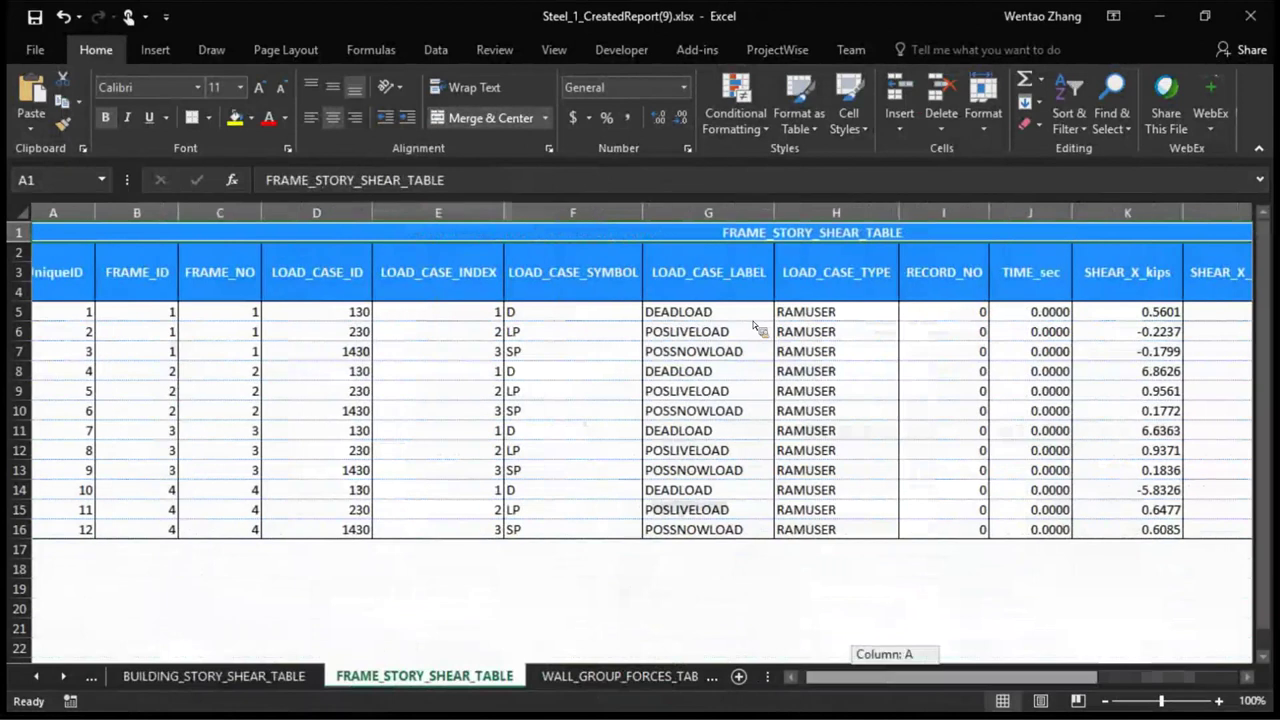
{"action": "scroll", "coordinate": [743, 328], "scroll_direction": "left", "scroll_amount": 10}
{"action": "key", "text": "ctrl+Page_Down"}
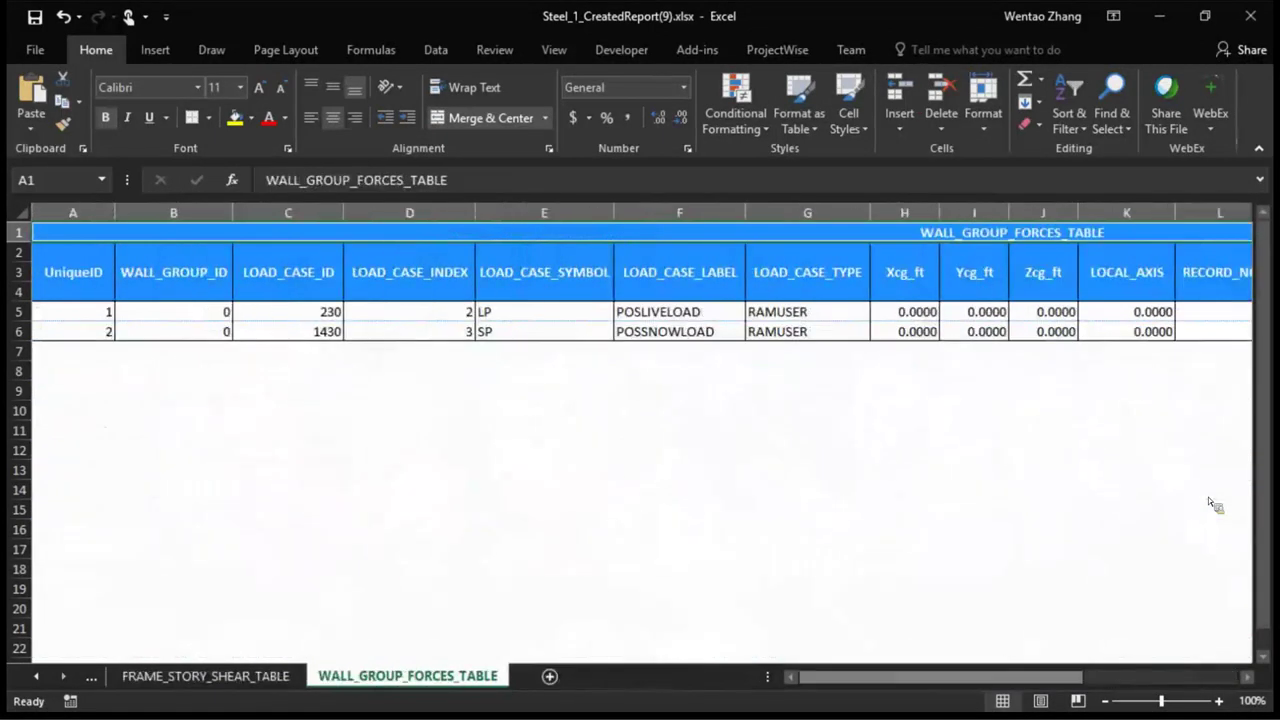
{"action": "scroll", "coordinate": [1208, 497], "scroll_direction": "right", "scroll_amount": 5}
{"action": "scroll", "coordinate": [1208, 497], "scroll_direction": "left", "scroll_amount": 5}
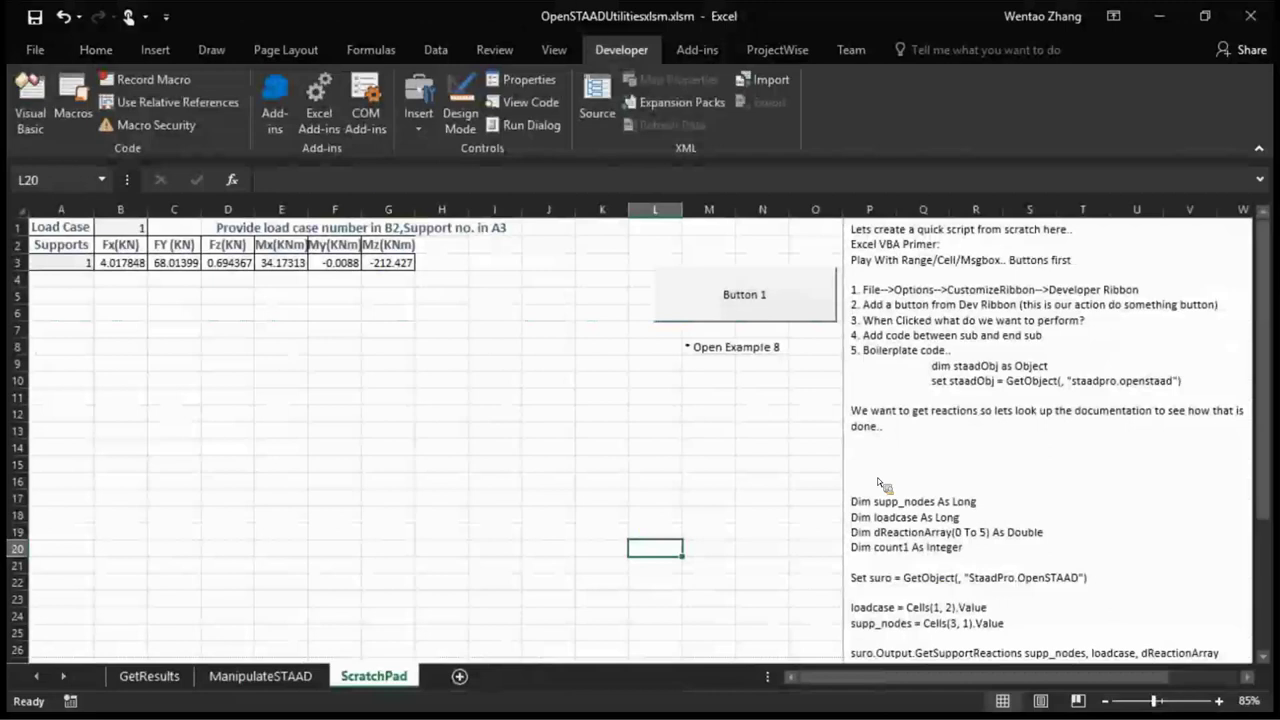
Switch to the slide presentation and advance to the "RAMDataAccess DEMO" slide
{"action": "key", "text": "alt+Tab"}
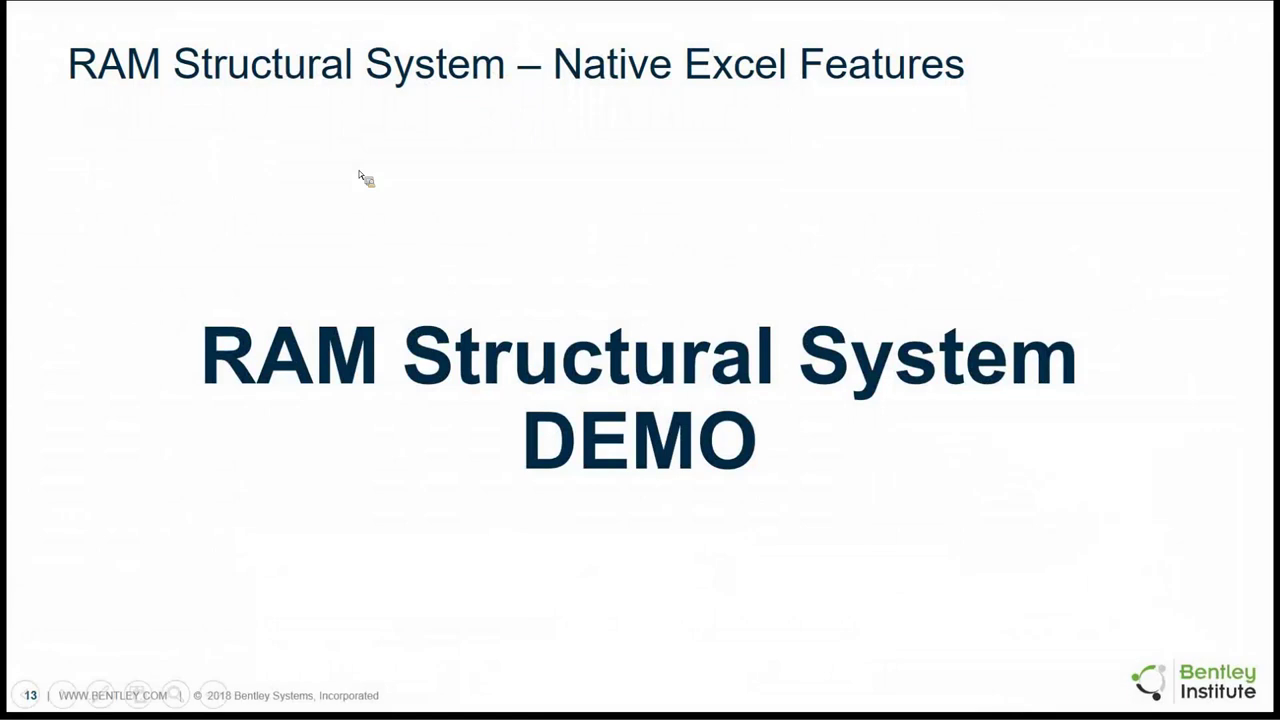
{"action": "left_click", "coordinate": [359, 175]}
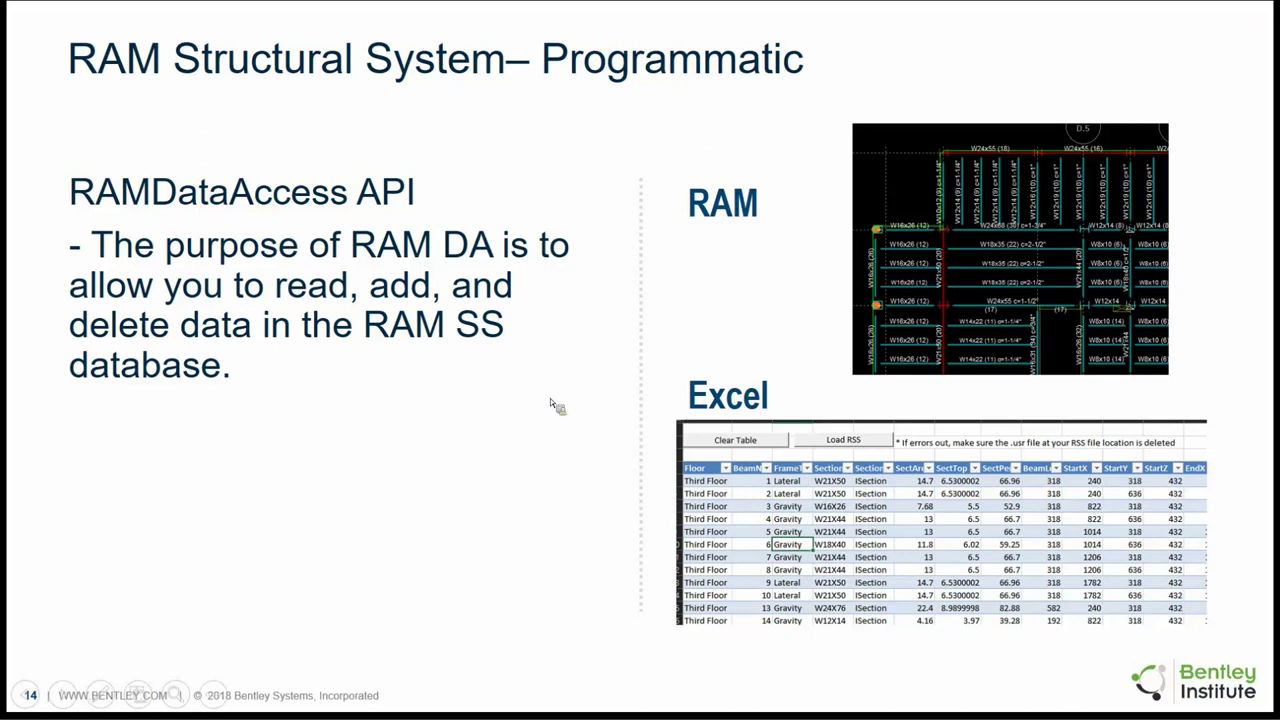
{"action": "left_click", "coordinate": [598, 394]}
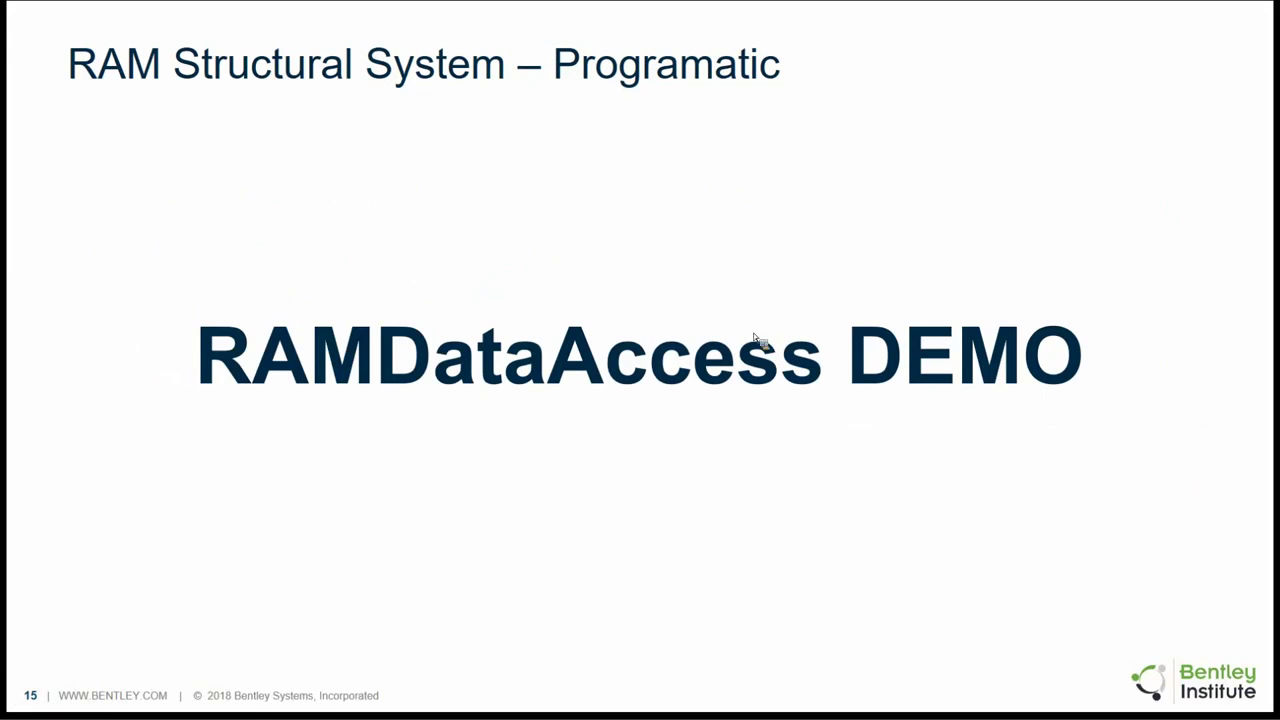
Switch to RAM Manager and close it with the Steel_1 model
{"action": "key", "text": "alt+Tab"}
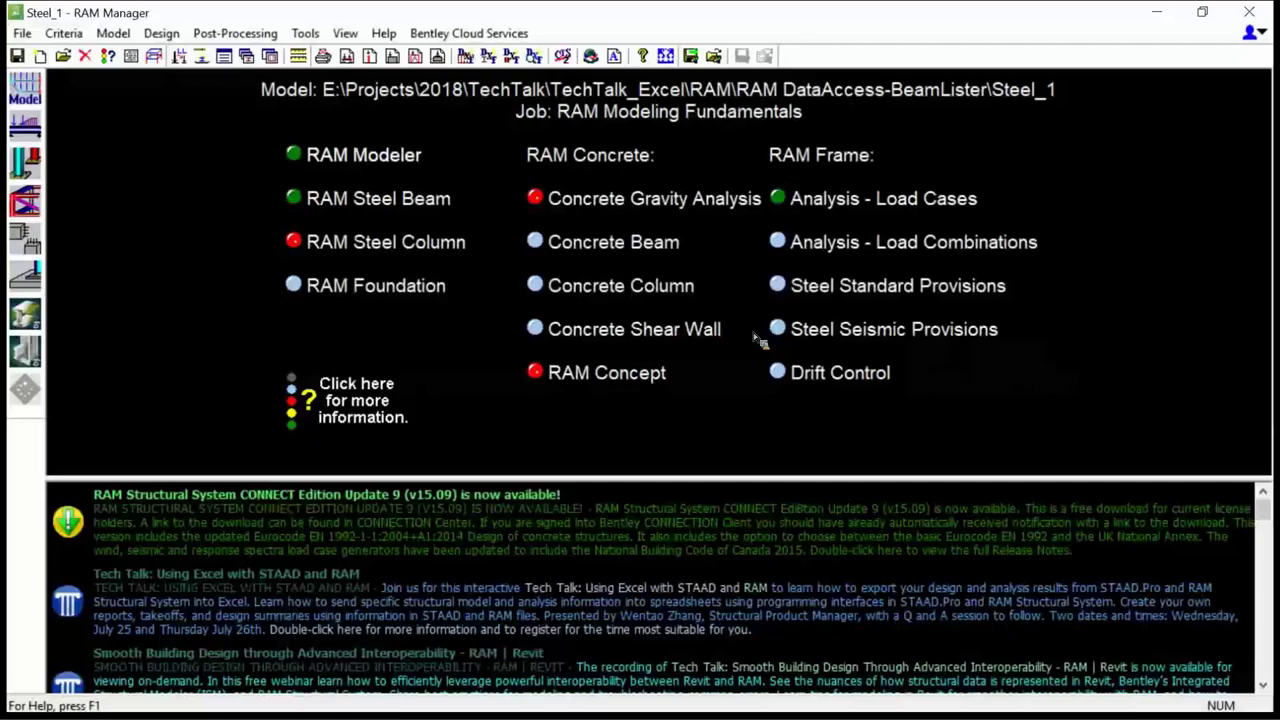
{"action": "left_click", "coordinate": [1249, 12]}
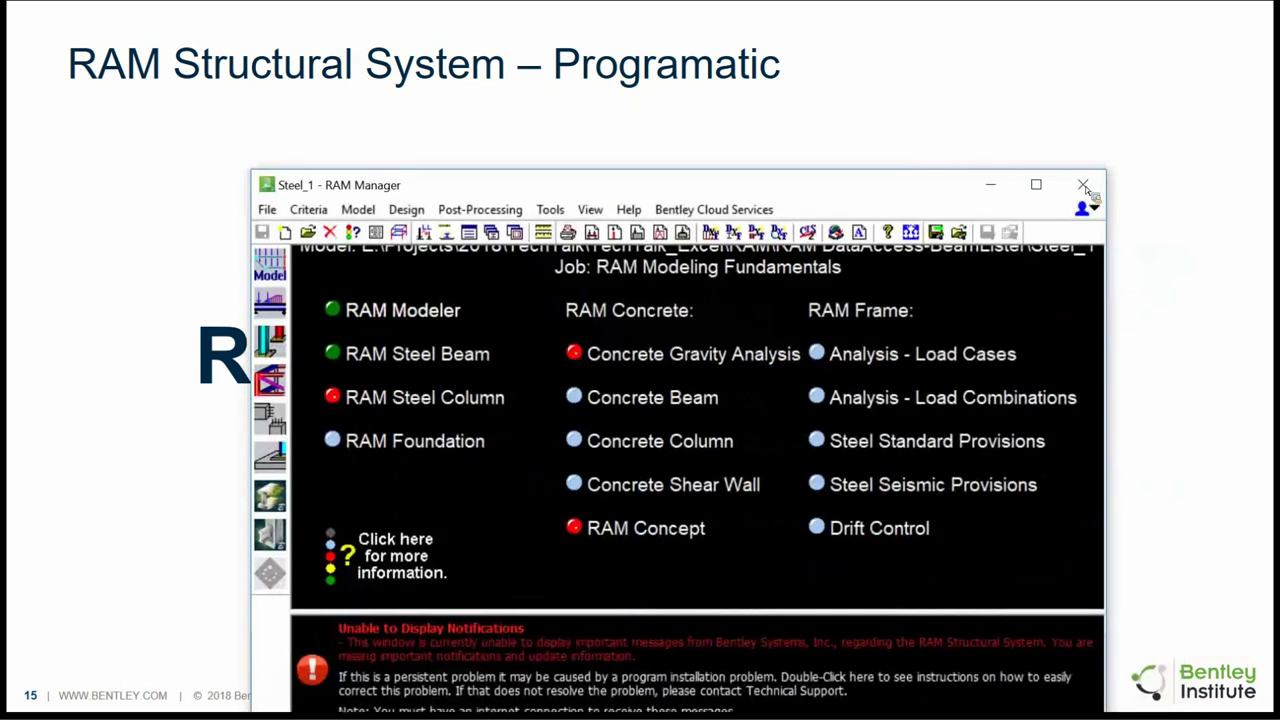
{"action": "left_click", "coordinate": [1083, 188]}
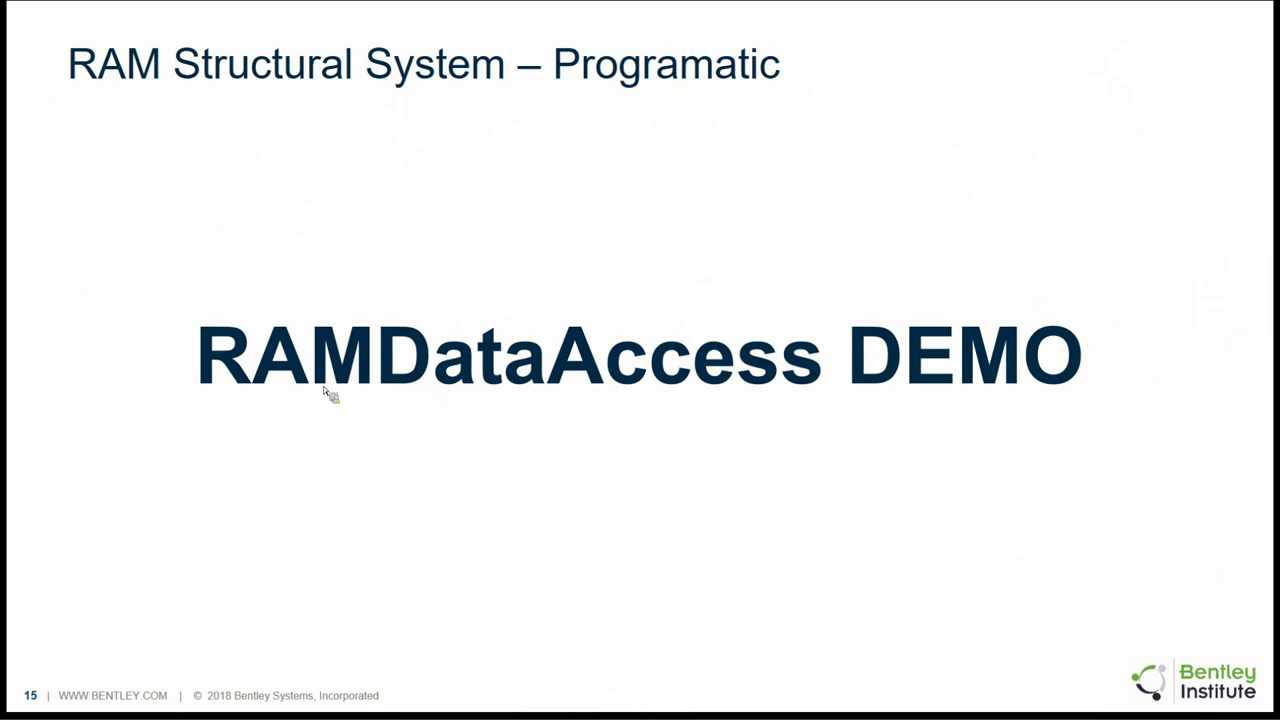
Switch to the RamDataAccess.xlsm workbook, load Steel_1.rss into its MAIN sheet and review the beam table's columns
{"action": "key", "text": "alt+Tab"}
{"action": "key", "text": "alt+Tab"}
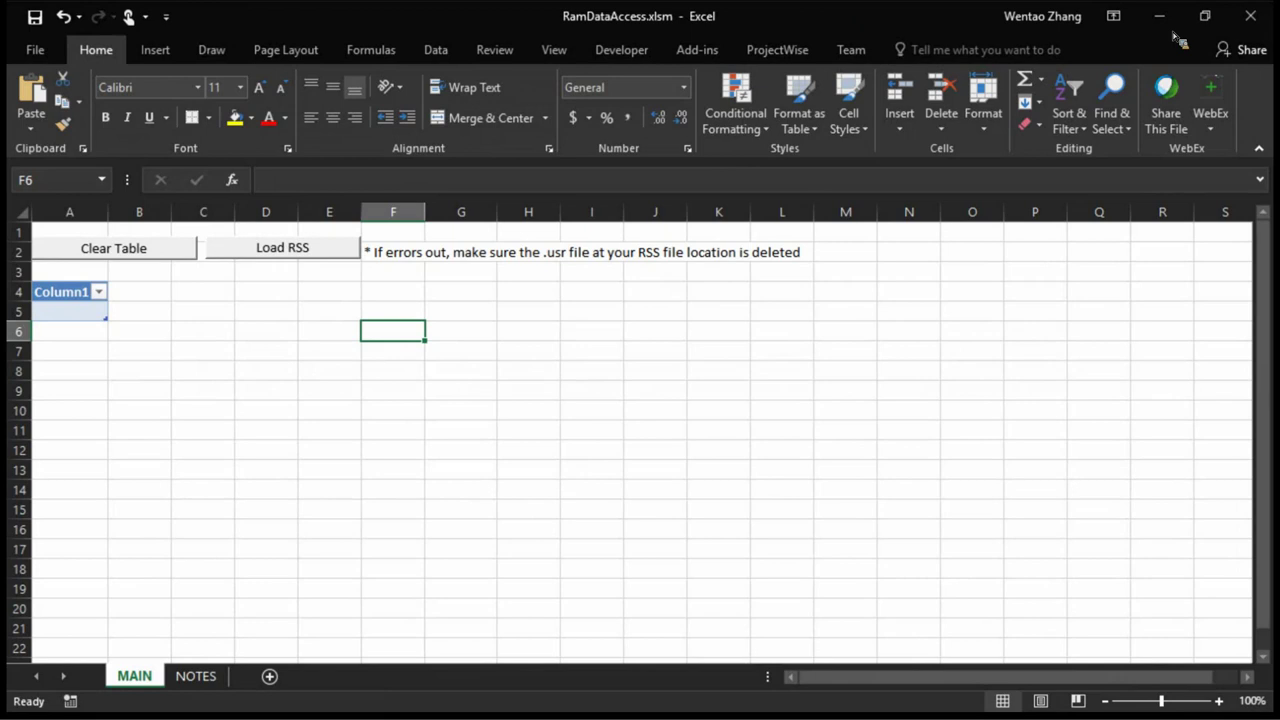
{"action": "left_click", "coordinate": [292, 246]}
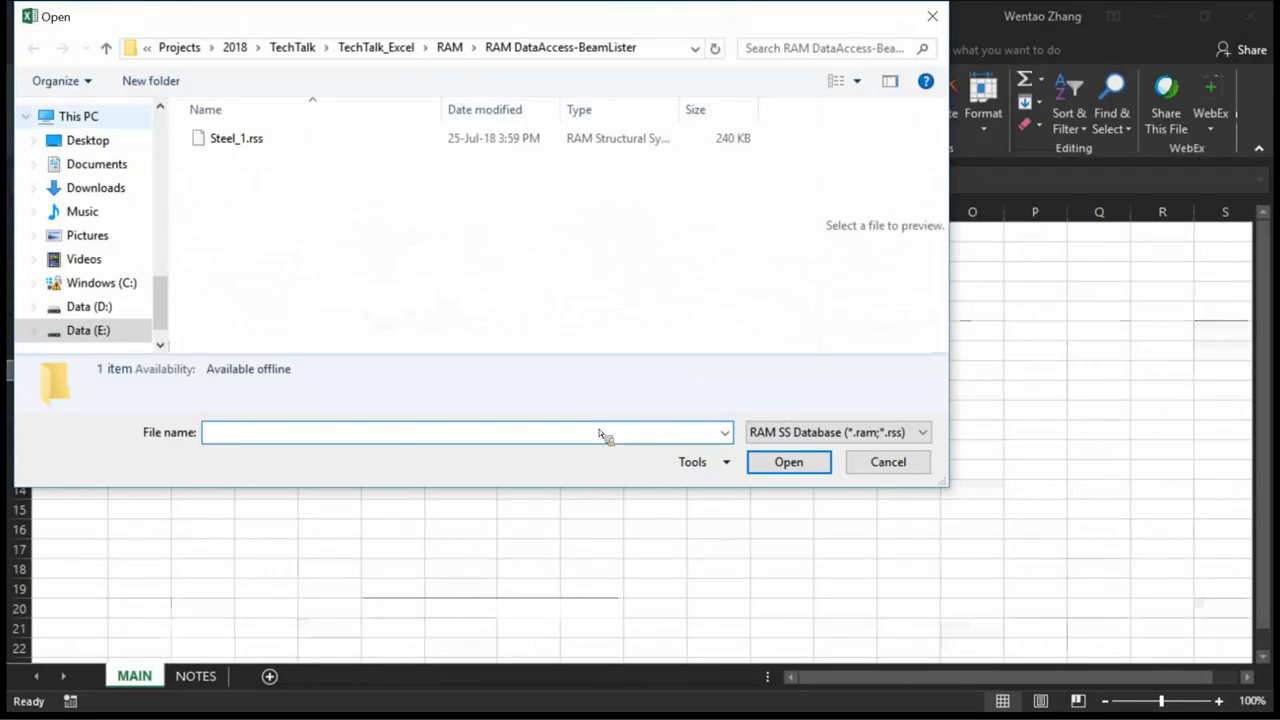
{"action": "left_click", "coordinate": [236, 138]}
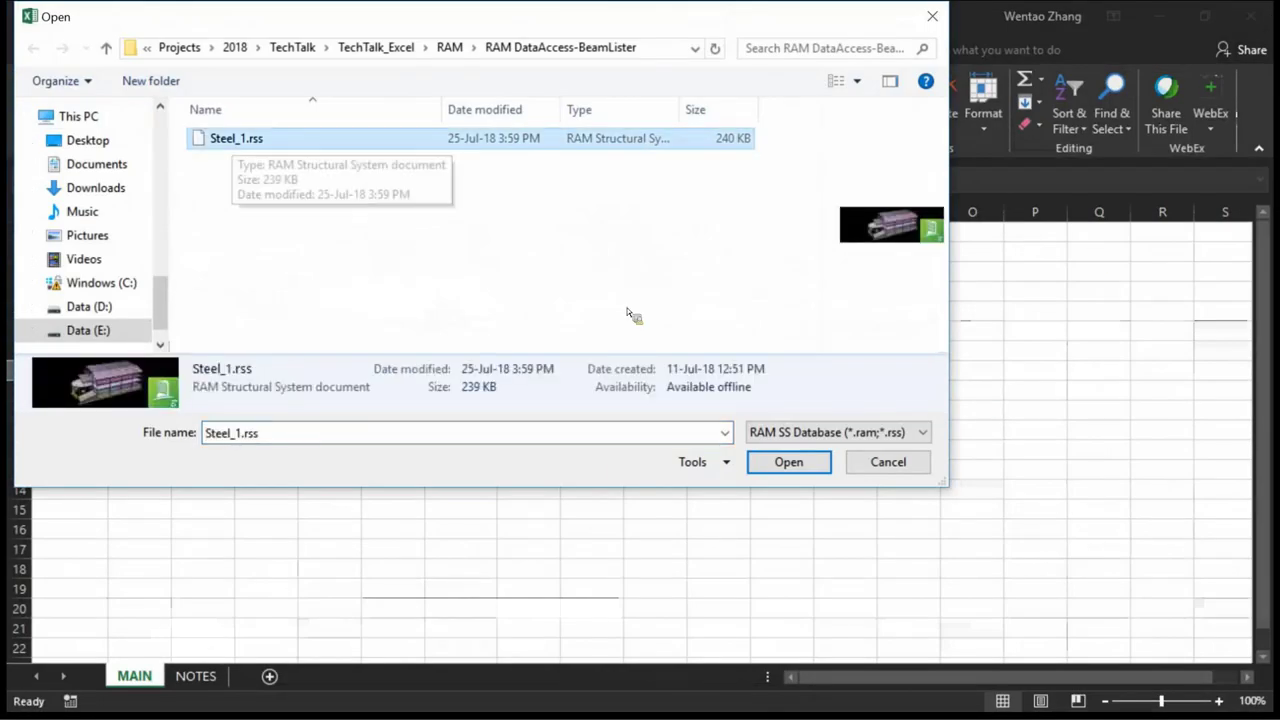
{"action": "key", "text": "Return"}
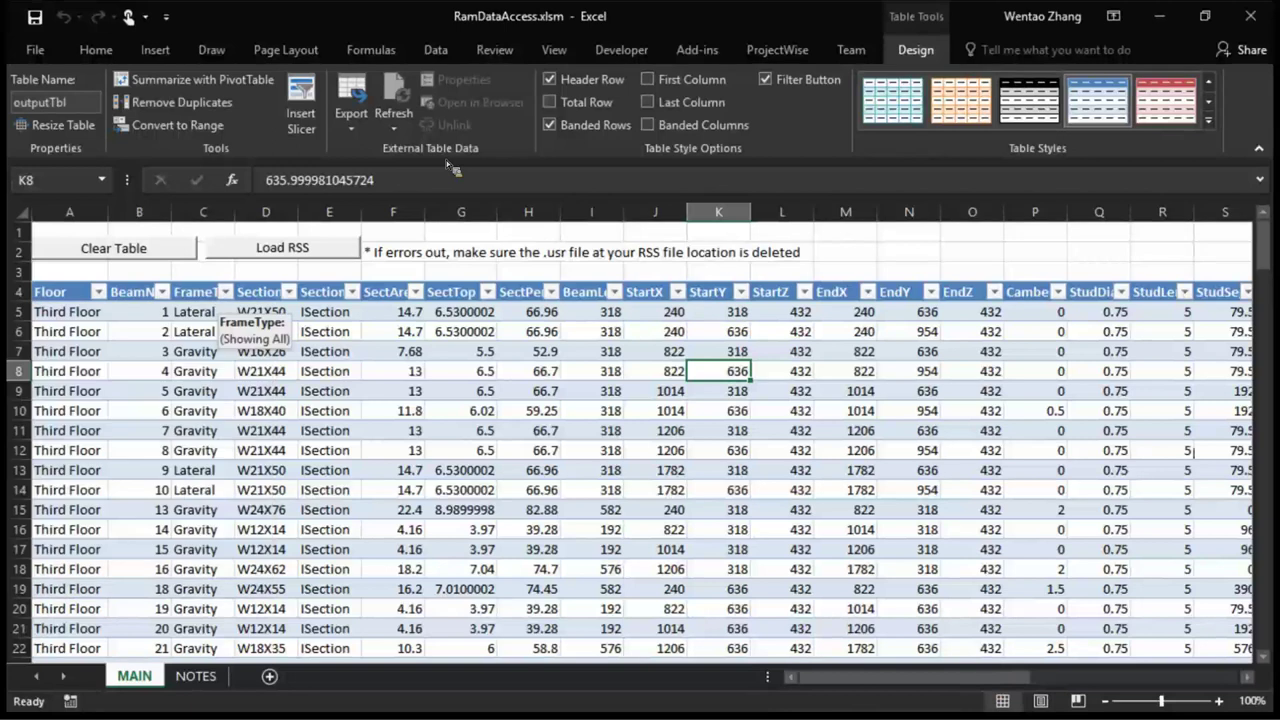
{"action": "left_click_drag", "start_coordinate": [914, 677], "coordinate": [991, 677]}
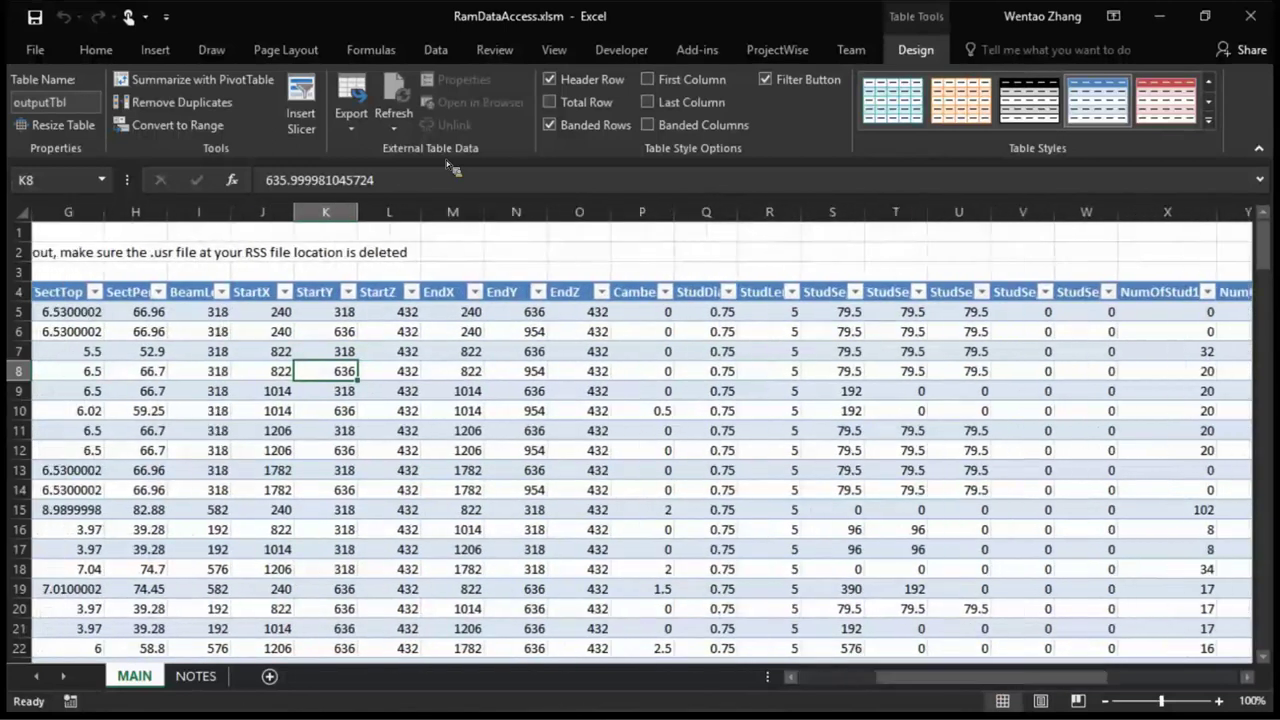
{"action": "left_click_drag", "start_coordinate": [991, 677], "coordinate": [915, 677]}
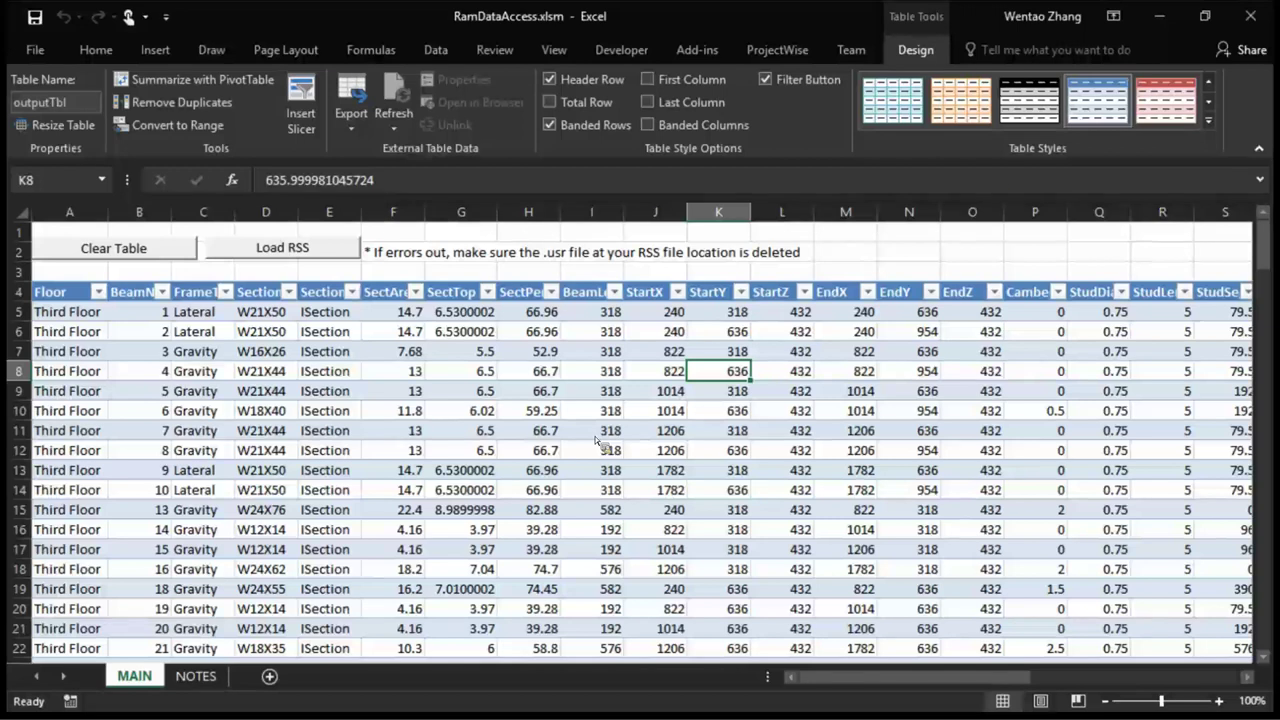
Close the RamDataAccess and OpenSTAADUtilities workbooks without saving, and advance the presentation to the "Where to get help?" slide
{"action": "left_click", "coordinate": [1247, 12]}
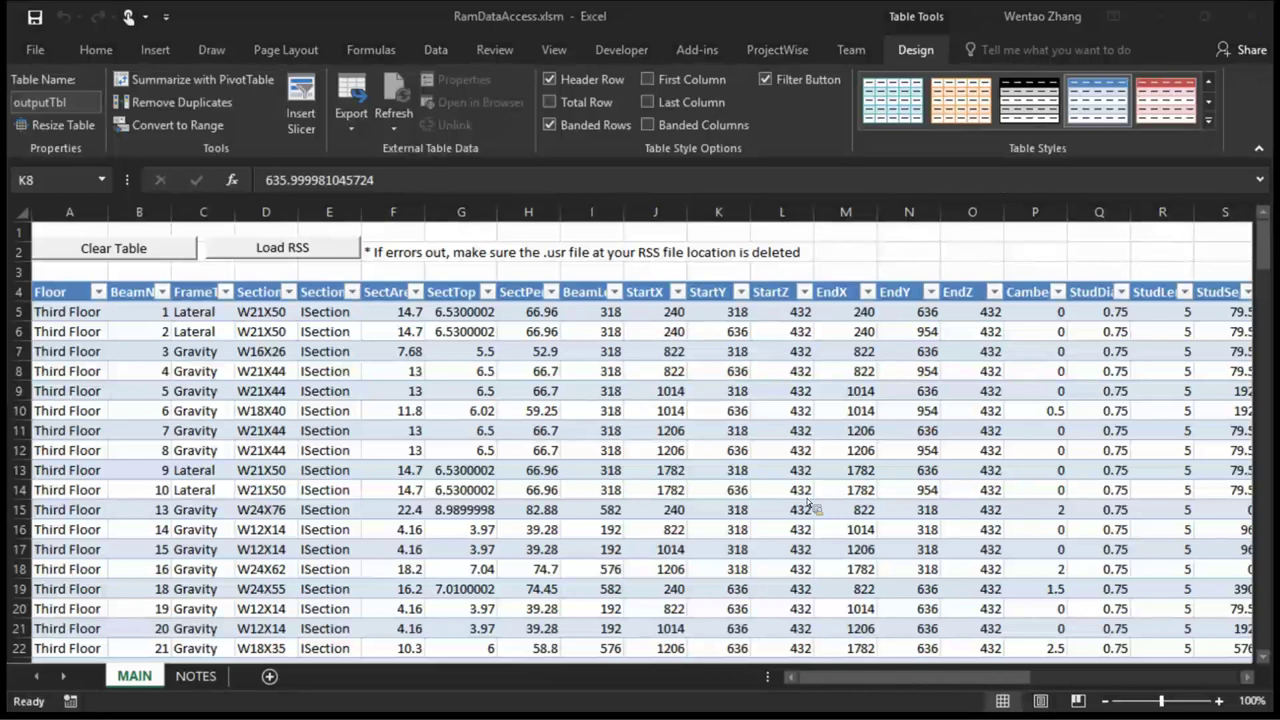
{"action": "key", "text": "n"}
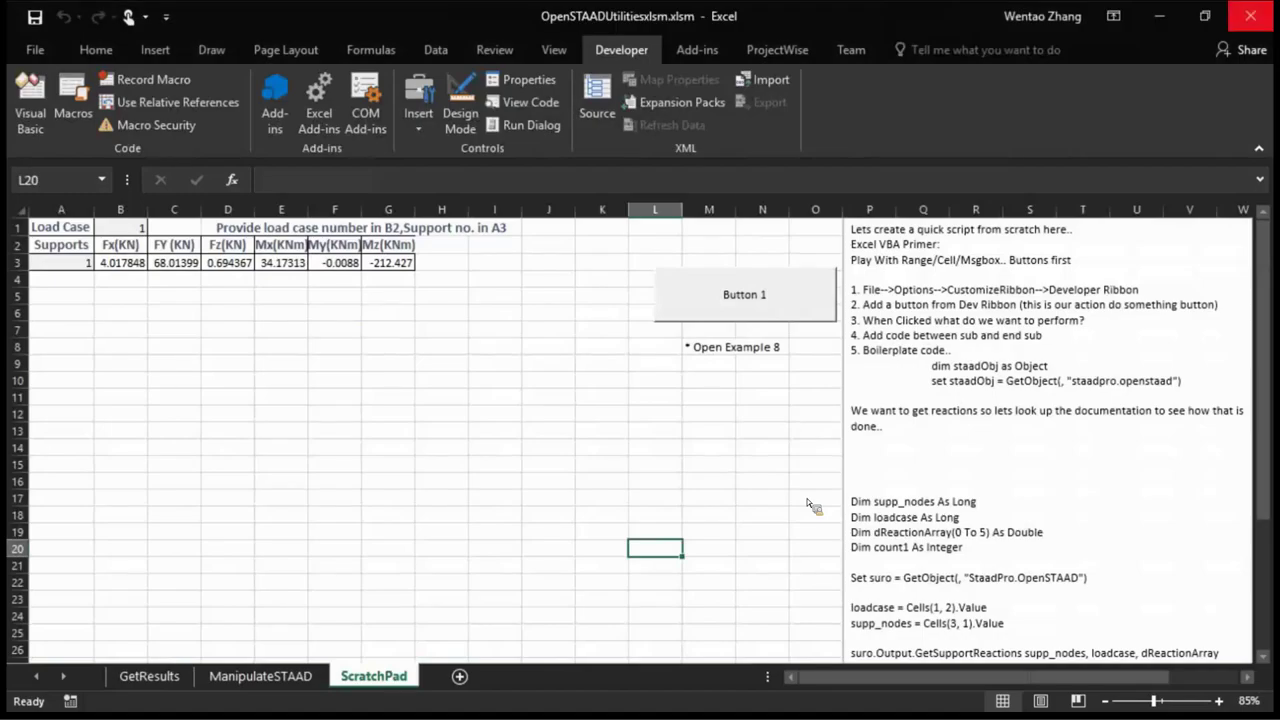
{"action": "key", "text": "n"}
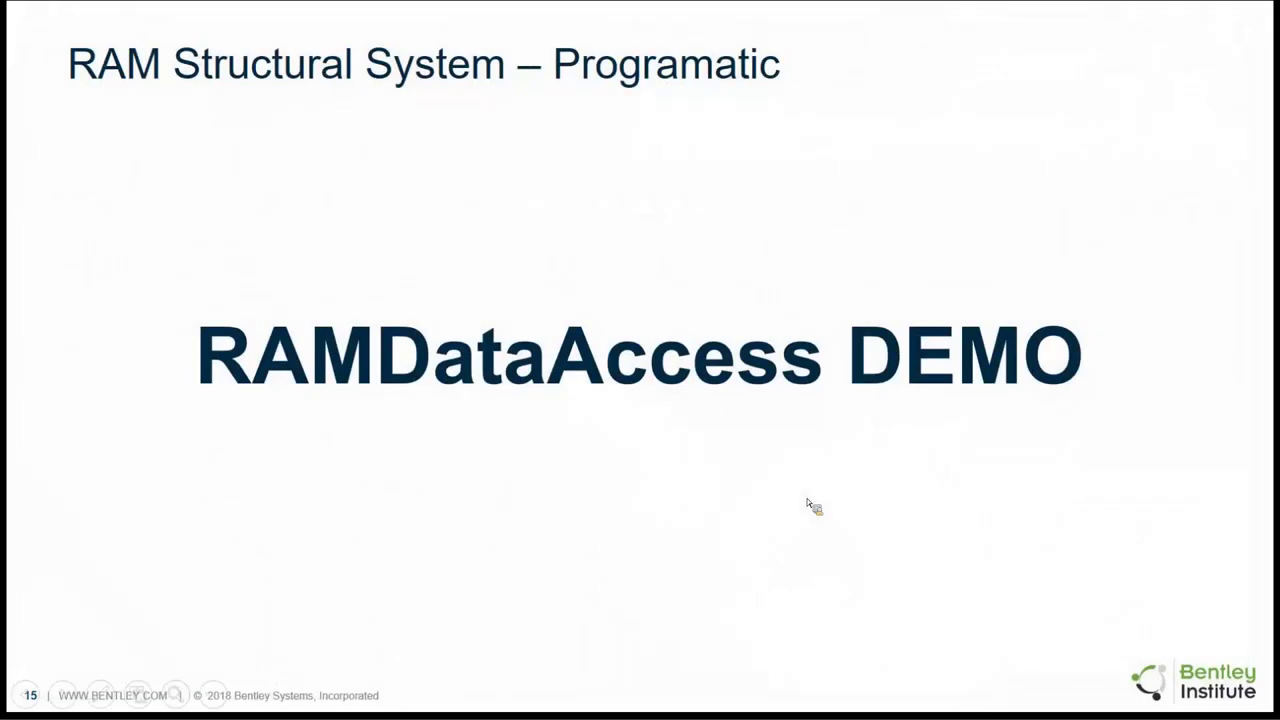
{"action": "key", "text": "Right"}
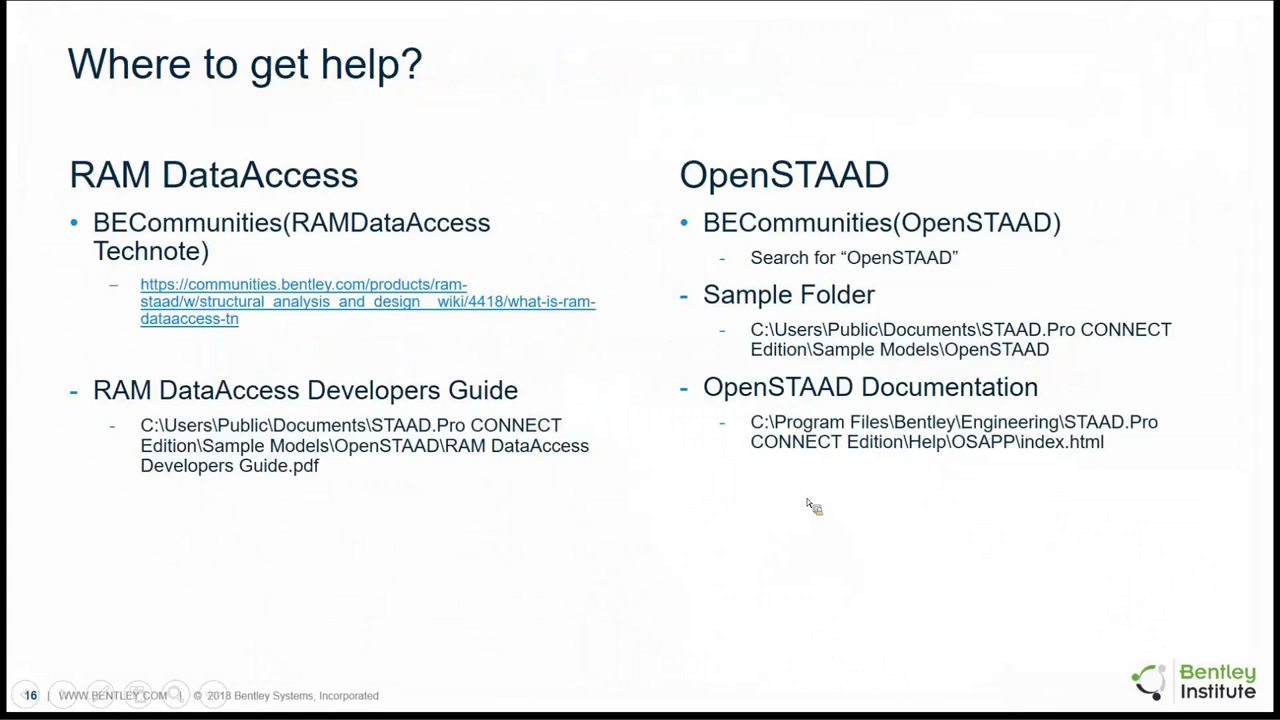
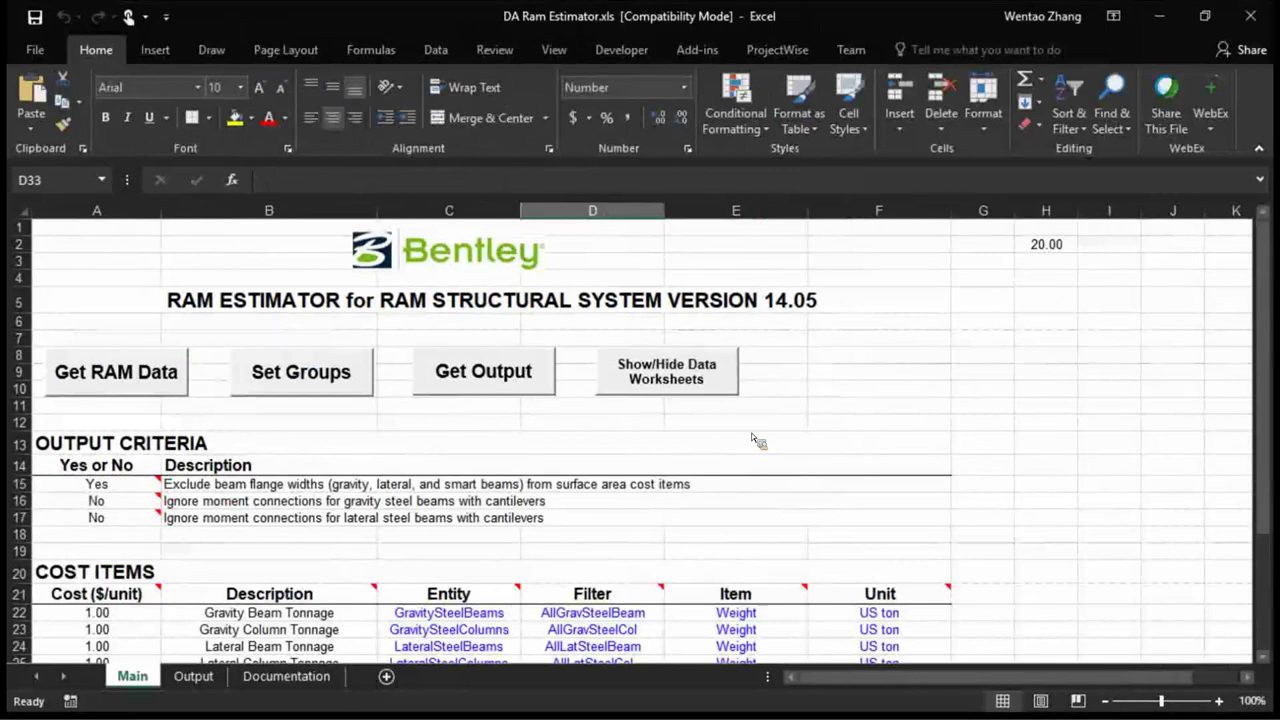
Try to get the RAM data from Steel_1.rss in the DA Ram Estimator workbook
{"action": "scroll", "coordinate": [700, 475], "scroll_direction": "down", "scroll_amount": 1}
{"action": "scroll", "coordinate": [686, 484], "scroll_direction": "up", "scroll_amount": 1}
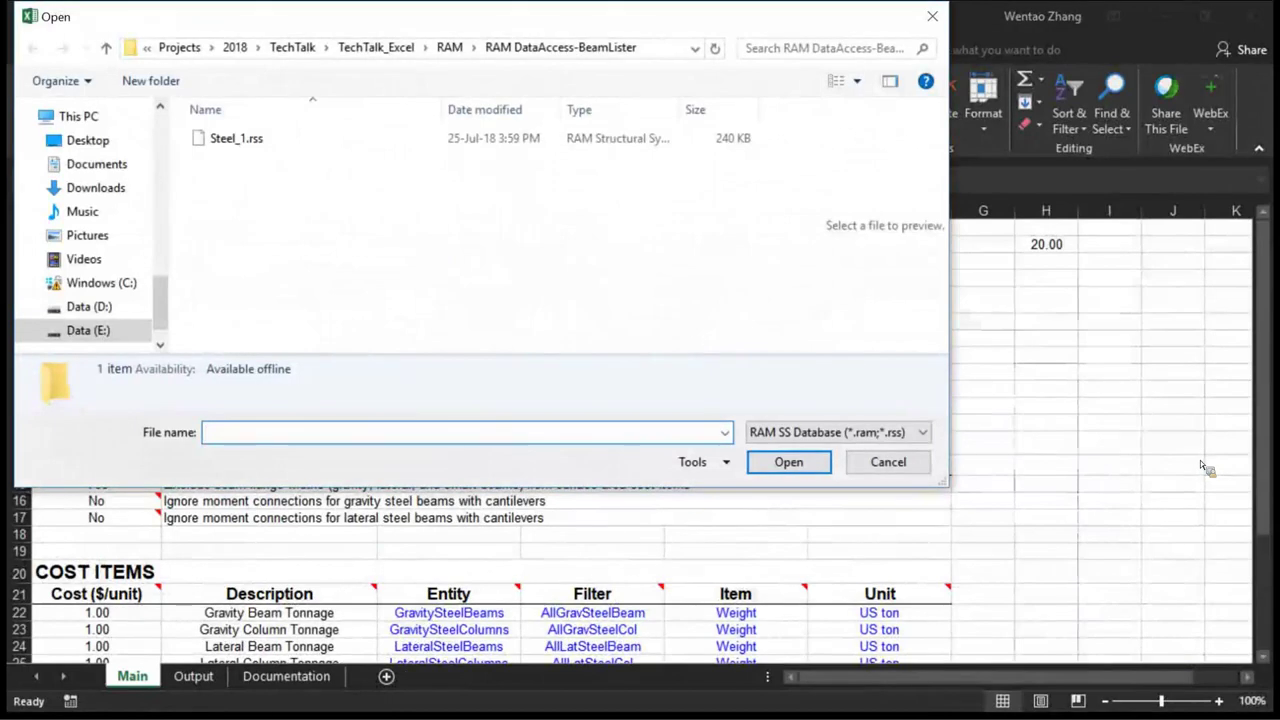
{"action": "key", "text": "shift+Tab"}
{"action": "key", "text": "Return"}
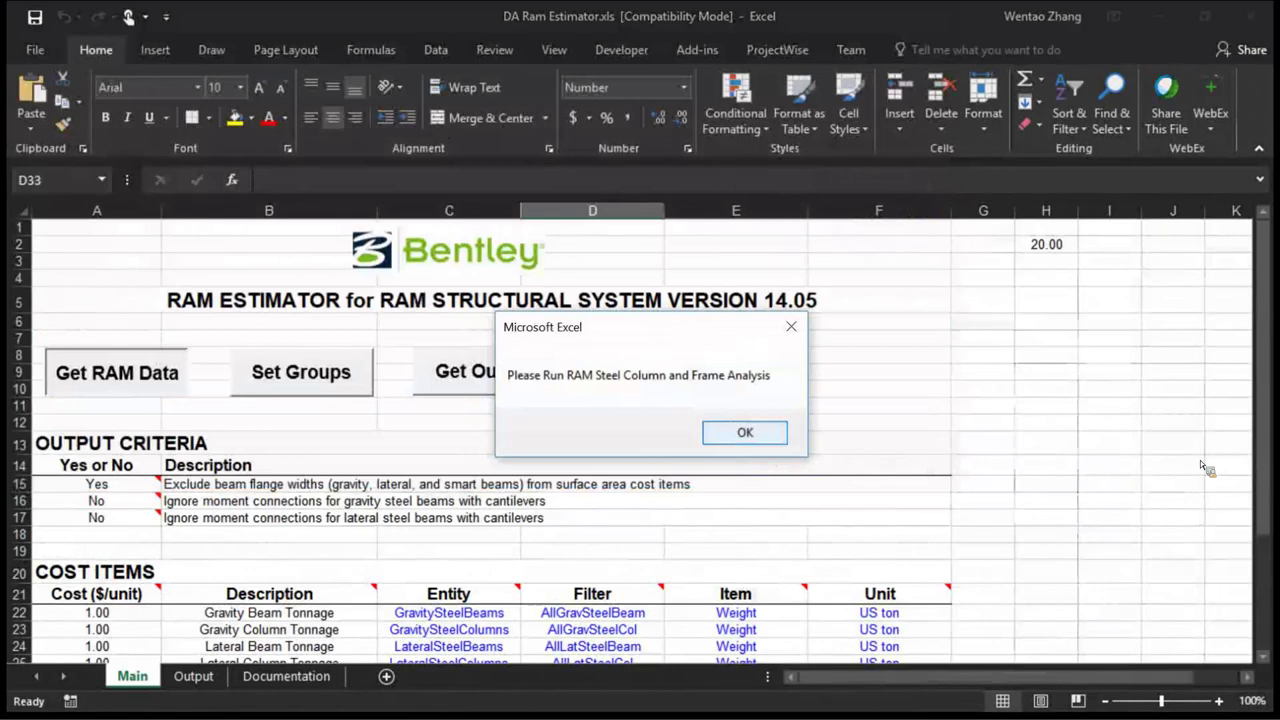
{"action": "key", "text": "Return"}
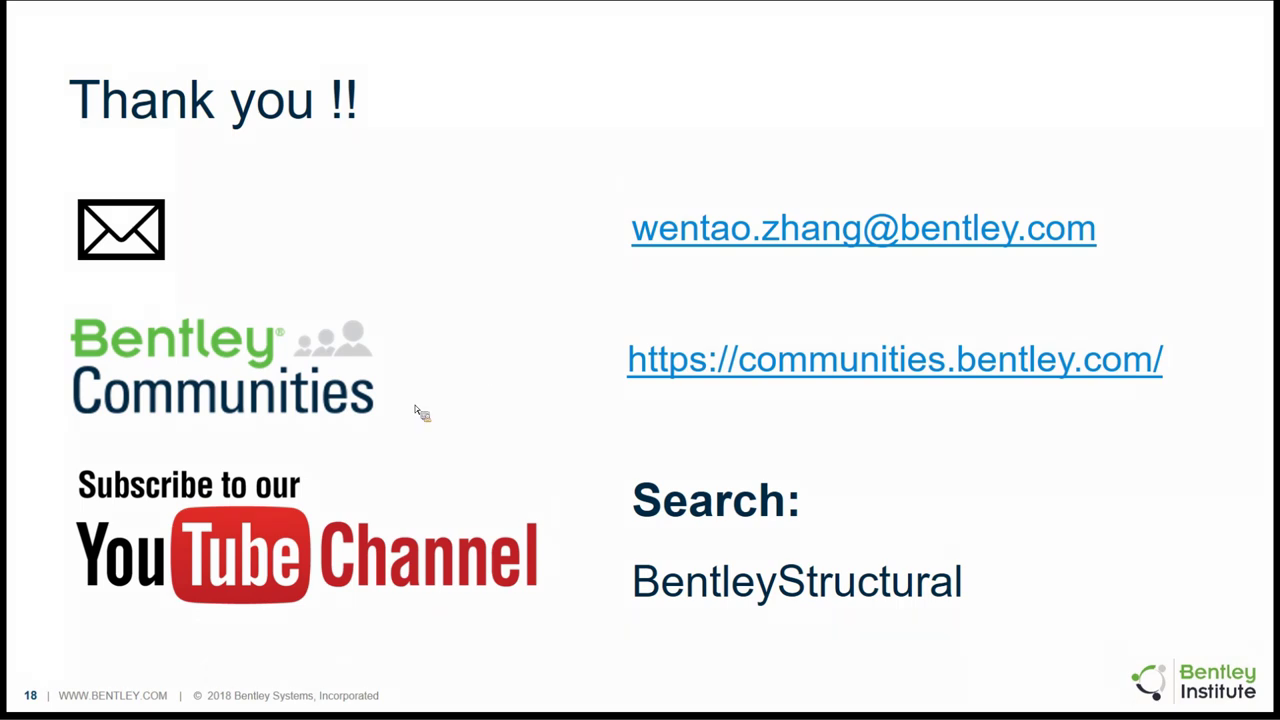
Switch from the presentation to the DA Ram Estimator workbook and examine the cost estimation on its Output sheet
{"action": "key", "text": "alt+Tab"}
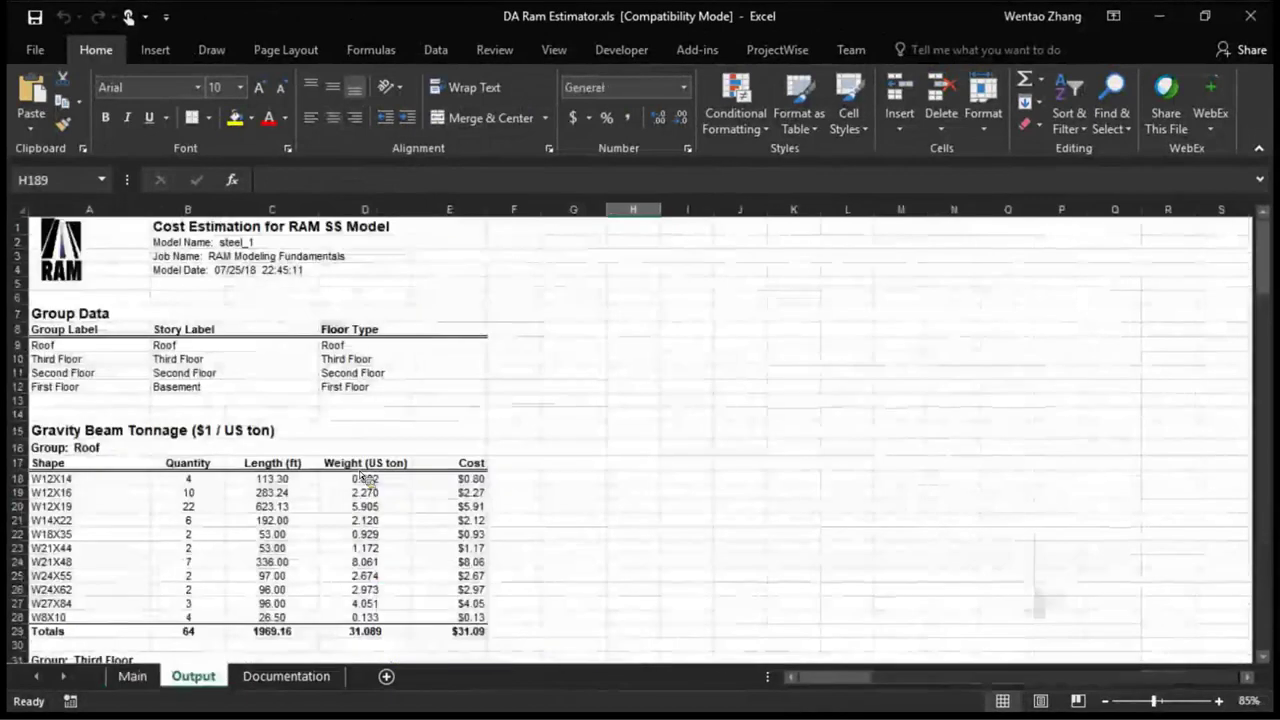
{"action": "scroll", "coordinate": [362, 477], "scroll_direction": "down", "scroll_amount": 4}
{"action": "scroll", "coordinate": [365, 478], "scroll_direction": "down", "scroll_amount": 6}
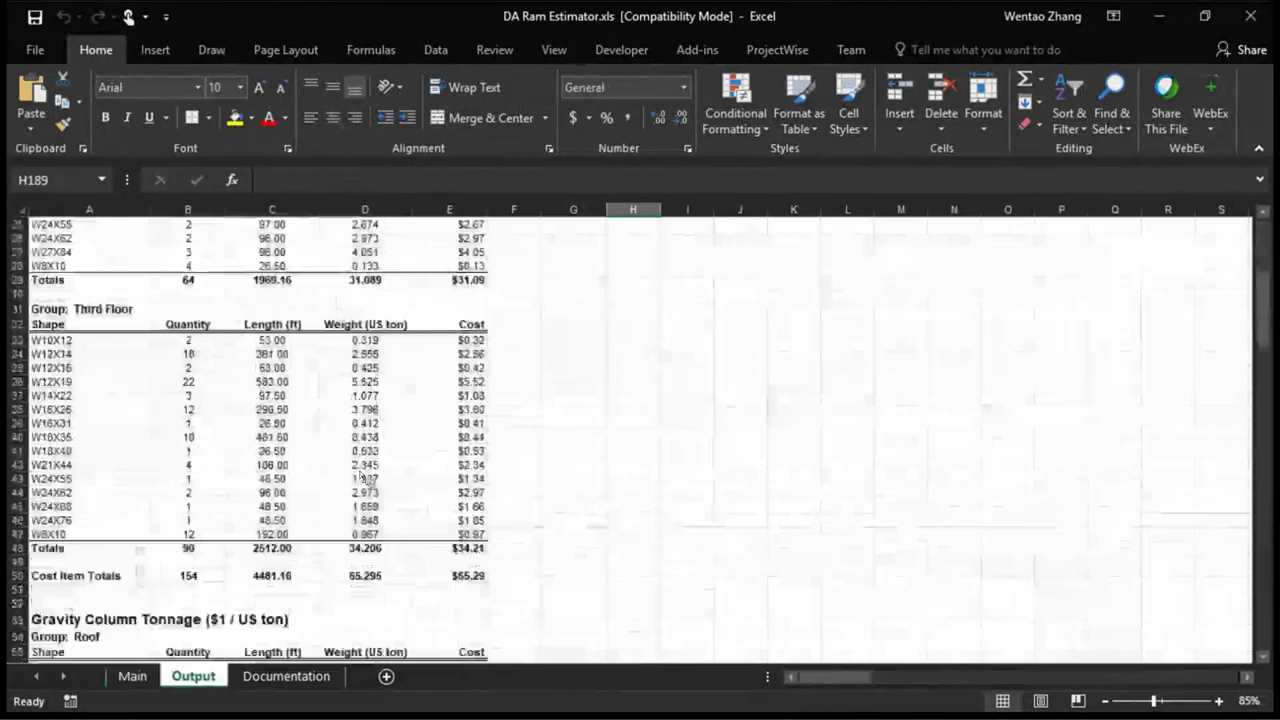
Examine the gravity and lateral tonnage tables on the Output sheet, along with the group data above them
{"action": "scroll", "coordinate": [362, 477], "scroll_direction": "down", "scroll_amount": 9}
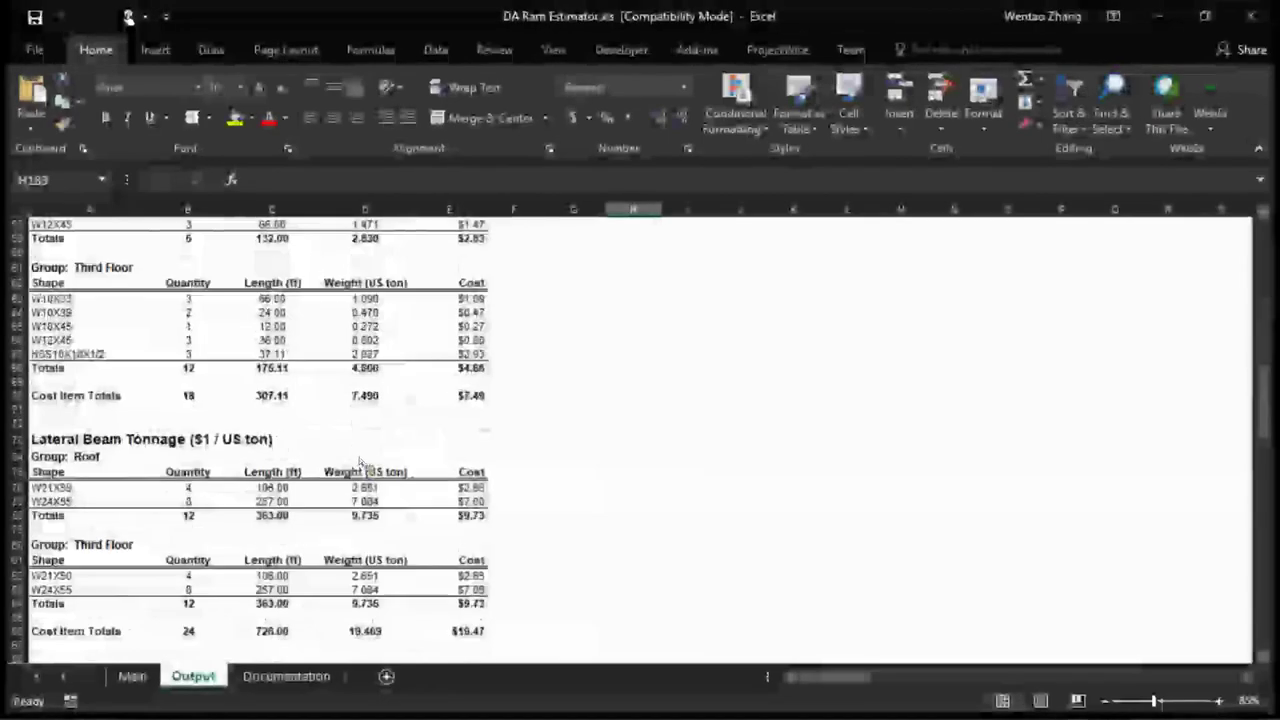
{"action": "scroll", "coordinate": [364, 478], "scroll_direction": "down", "scroll_amount": 2}
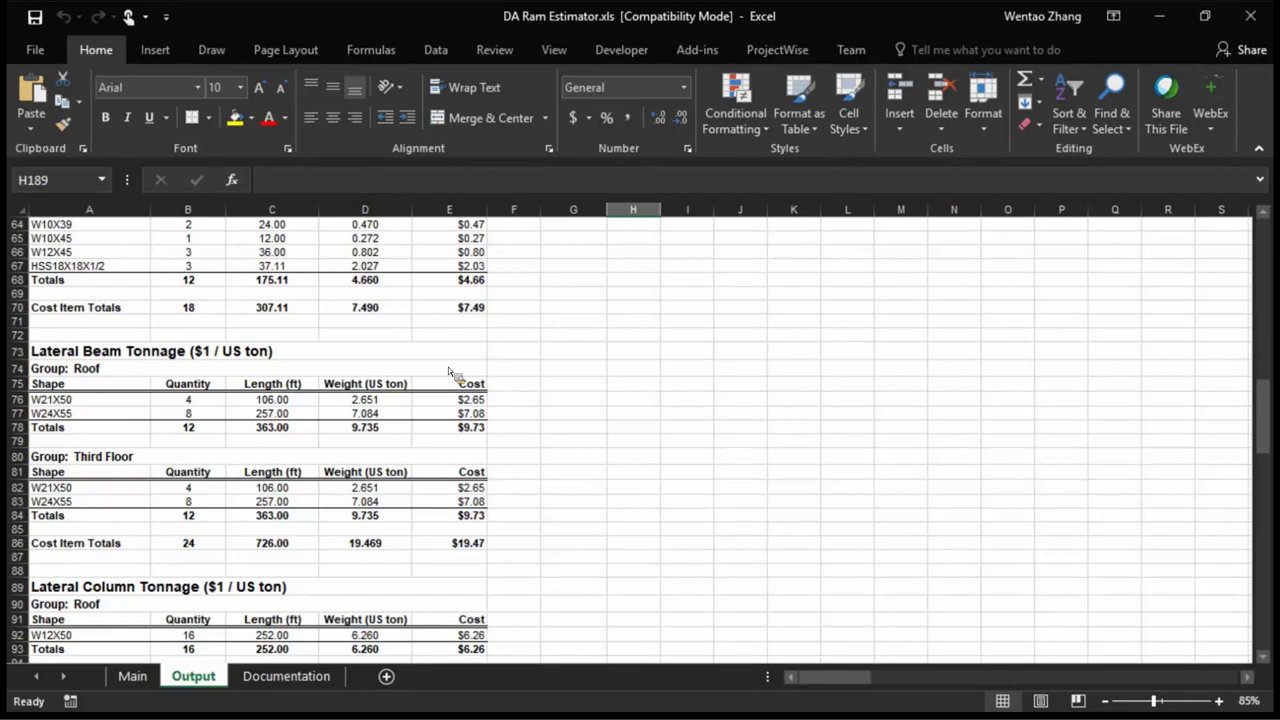
{"action": "scroll", "coordinate": [449, 372], "scroll_direction": "up", "scroll_amount": 7}
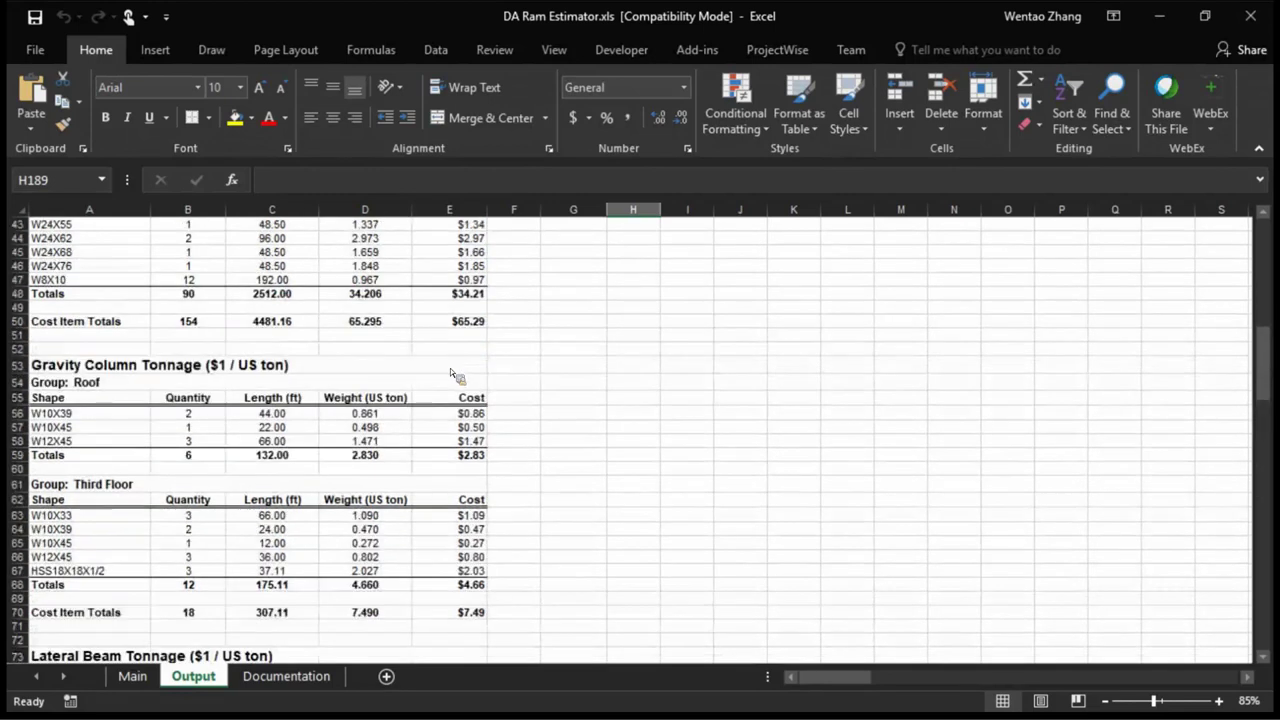
{"action": "scroll", "coordinate": [450, 368], "scroll_direction": "up", "scroll_amount": 4}
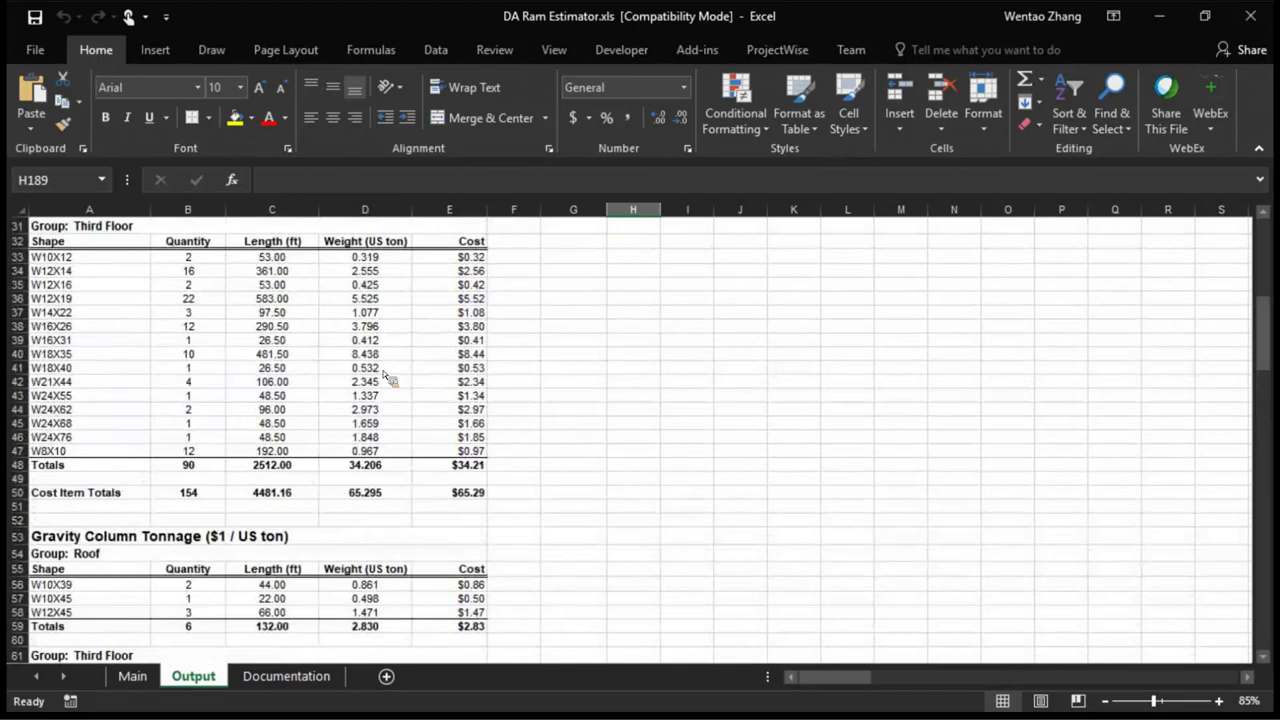
{"action": "scroll", "coordinate": [275, 688], "scroll_direction": "up", "scroll_amount": 3}
{"action": "scroll", "coordinate": [275, 688], "scroll_direction": "up", "scroll_amount": 7}
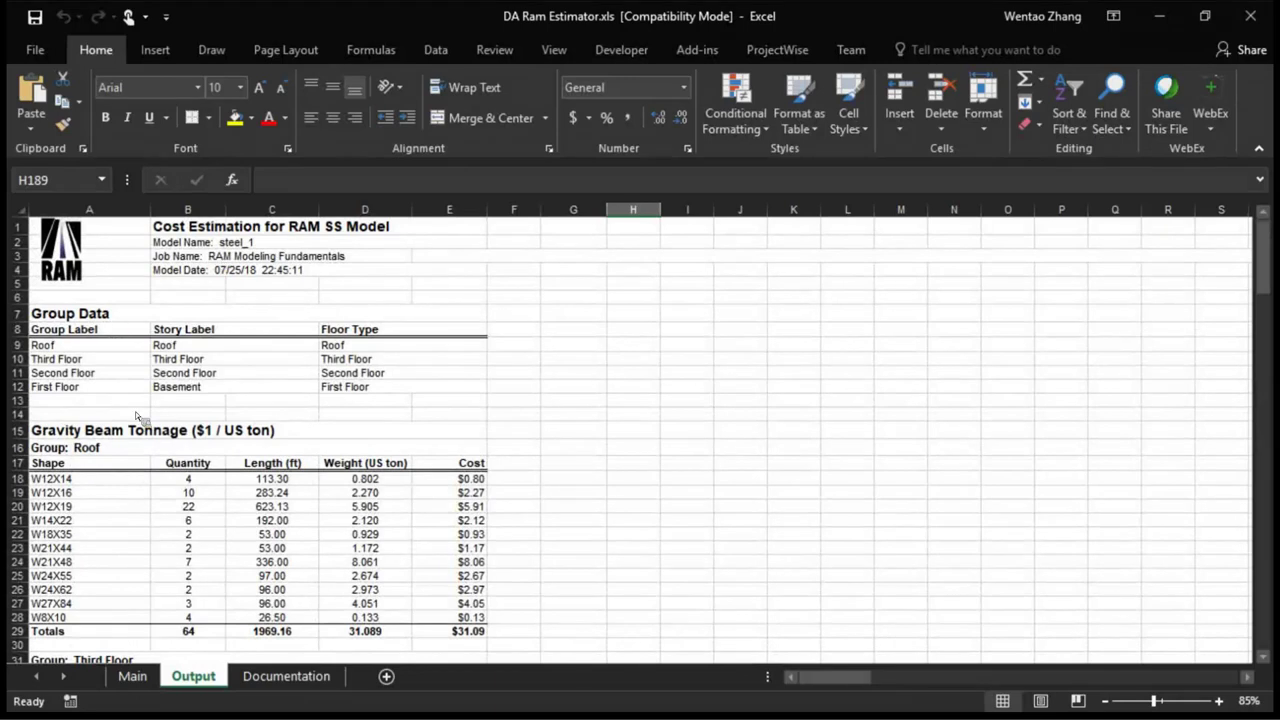
{"action": "left_click_drag", "start_coordinate": [144, 452], "coordinate": [343, 680]}
{"action": "left_click_drag", "start_coordinate": [668, 430], "coordinate": [820, 488]}
{"action": "scroll", "coordinate": [816, 492], "scroll_direction": "down", "scroll_amount": 4}
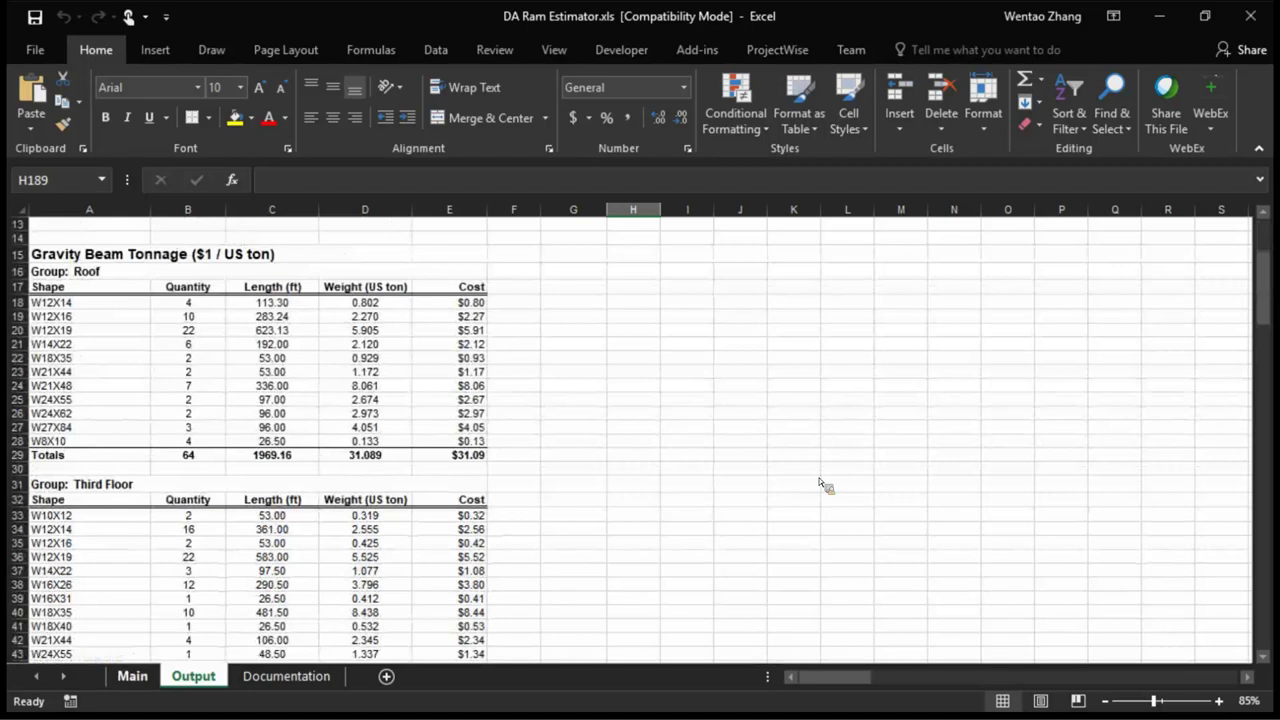
Check the estimator's Main sheet with its output criteria and cost items, and return to the start of the Output sheet
{"action": "key", "text": "ctrl+Page_Up"}
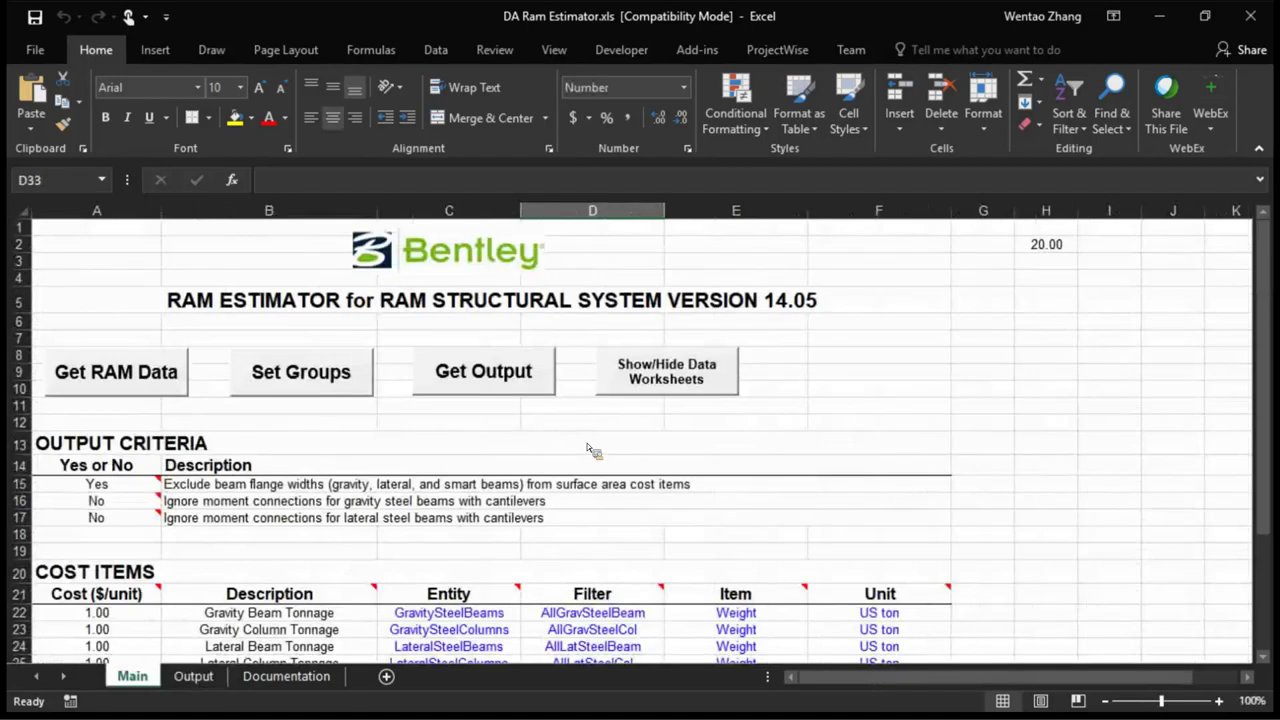
{"action": "left_click_drag", "start_coordinate": [558, 455], "coordinate": [222, 340]}
{"action": "key", "text": "ctrl+Page_Down"}
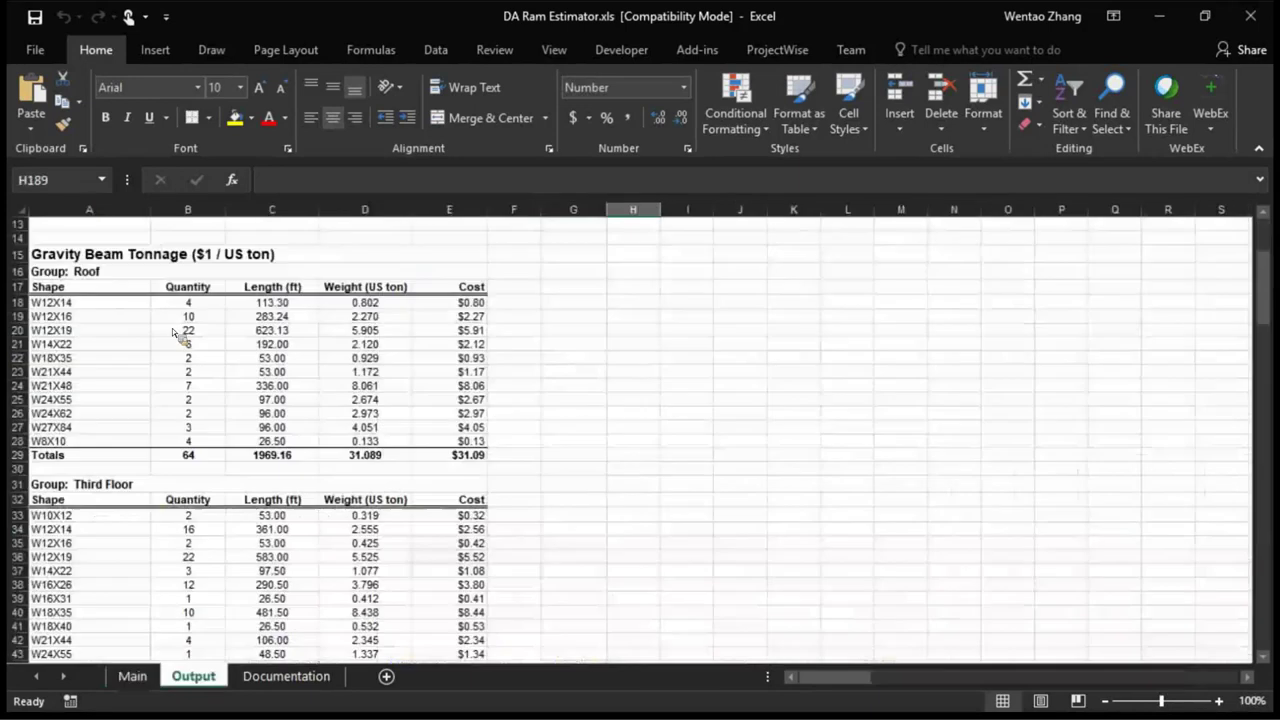
{"action": "scroll", "coordinate": [593, 372], "scroll_direction": "up", "scroll_amount": 4}
{"action": "left_click_drag", "start_coordinate": [597, 376], "coordinate": [580, 519]}
Examine the Output sheet's cost tables, from the column, beam and brace tonnages down to the base plates and composite deck concrete
{"action": "scroll", "coordinate": [529, 558], "scroll_direction": "down", "scroll_amount": 10}
{"action": "scroll", "coordinate": [569, 514], "scroll_direction": "down", "scroll_amount": 9}
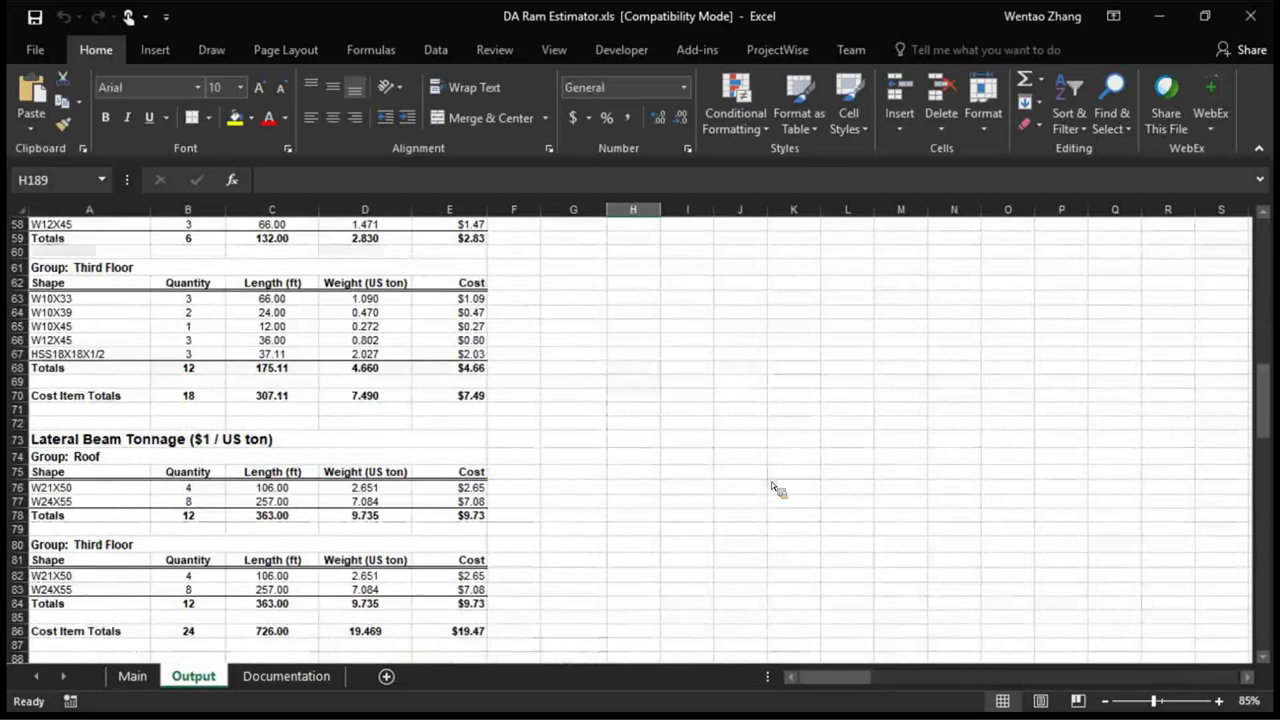
{"action": "left_click_drag", "start_coordinate": [188, 326], "coordinate": [375, 326]}
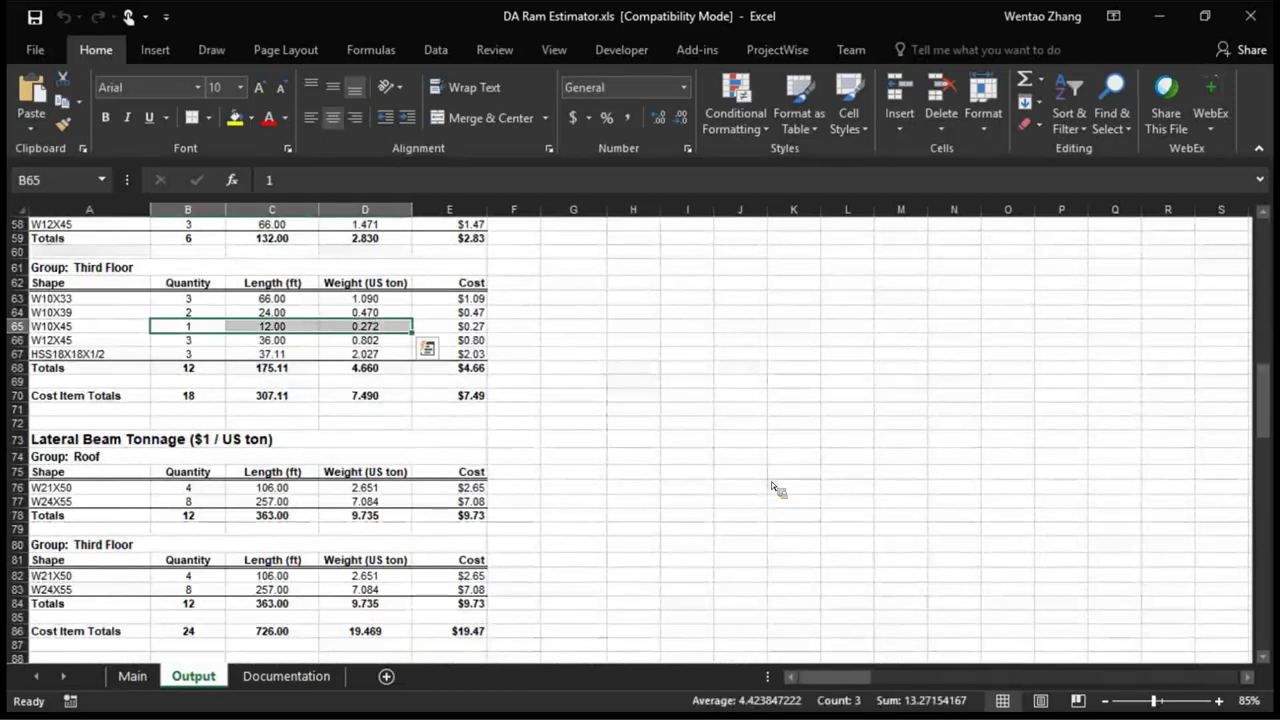
{"action": "left_click", "coordinate": [573, 367]}
{"action": "scroll", "coordinate": [771, 485], "scroll_direction": "down", "scroll_amount": 8}
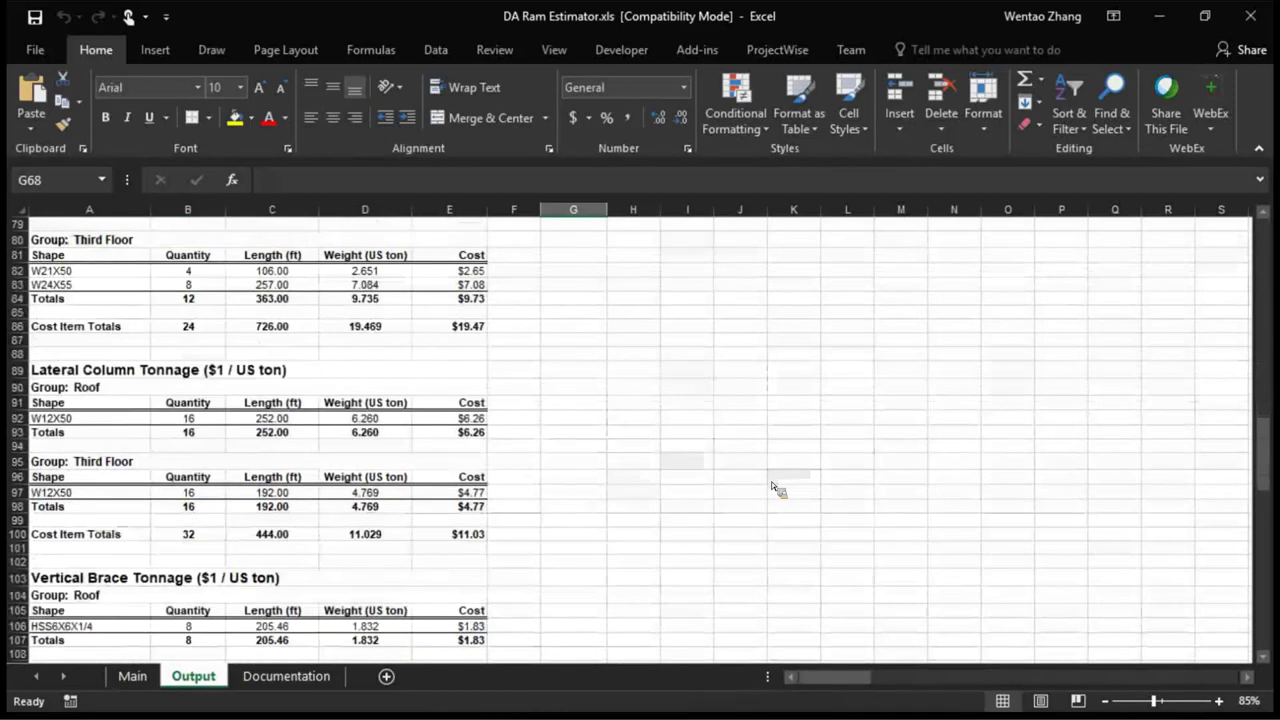
{"action": "scroll", "coordinate": [771, 485], "scroll_direction": "down", "scroll_amount": 5}
{"action": "scroll", "coordinate": [771, 483], "scroll_direction": "down", "scroll_amount": 7}
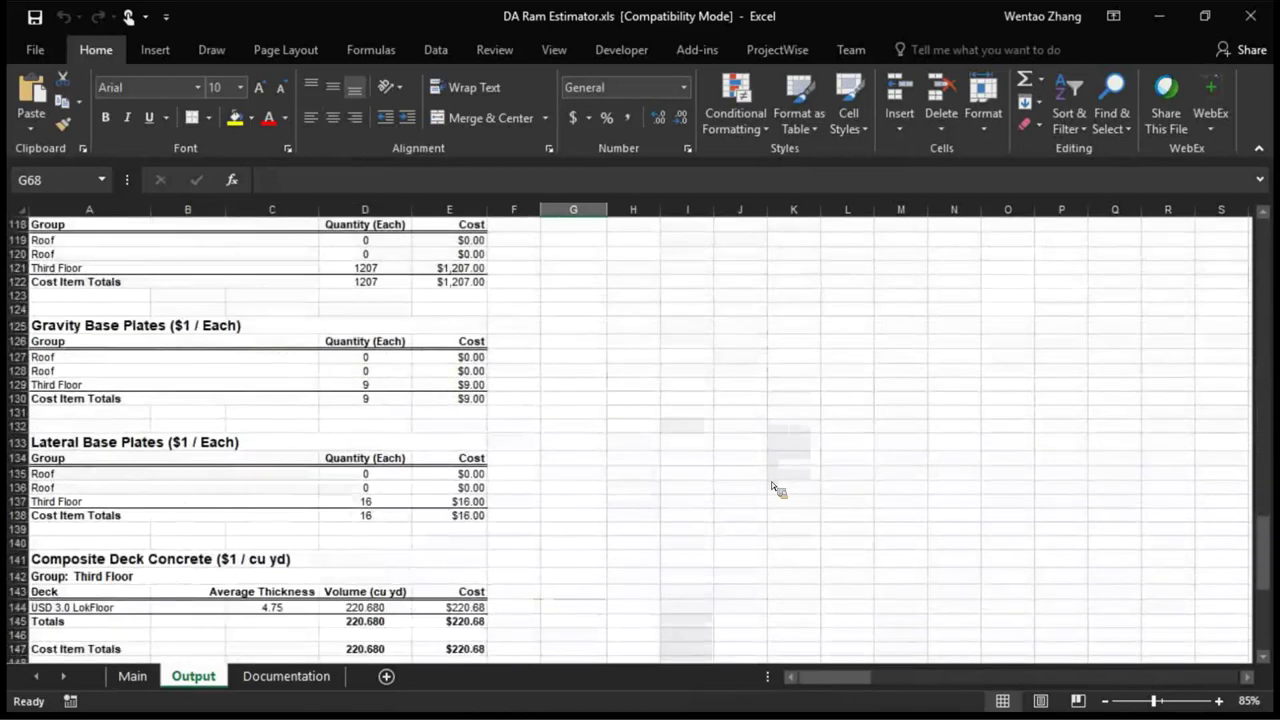
{"action": "scroll", "coordinate": [771, 481], "scroll_direction": "up", "scroll_amount": 18}
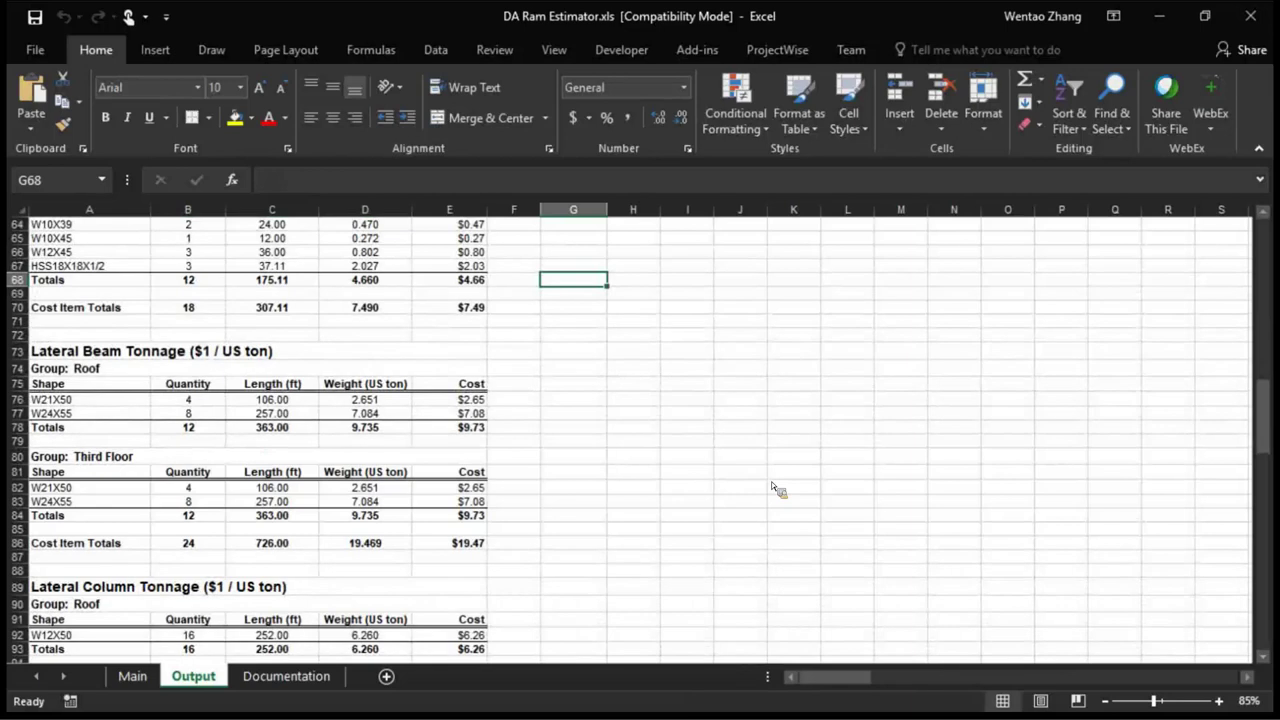
Switch to the OpenSTAAD Documentation in Internet Explorer and open the "Load Items: Member Load" page from its list of modules
{"action": "key", "text": "alt+Tab"}
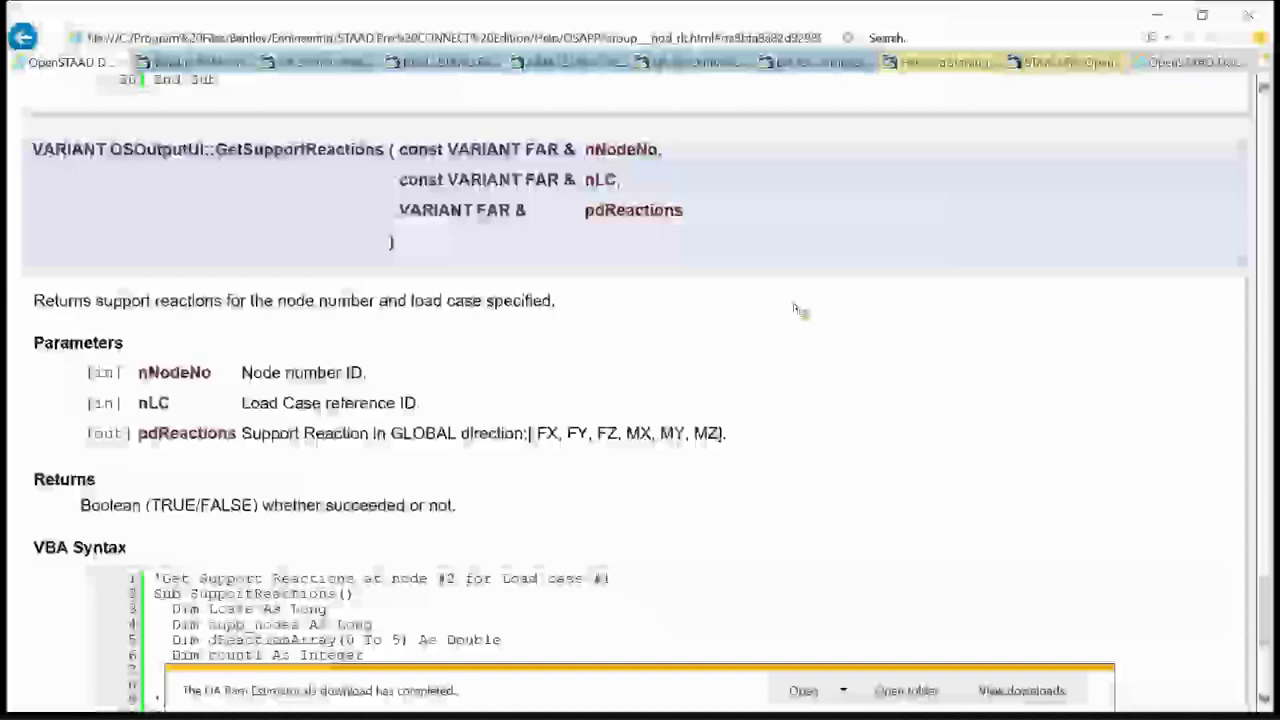
{"action": "scroll", "coordinate": [760, 310], "scroll_direction": "down", "scroll_amount": 10}
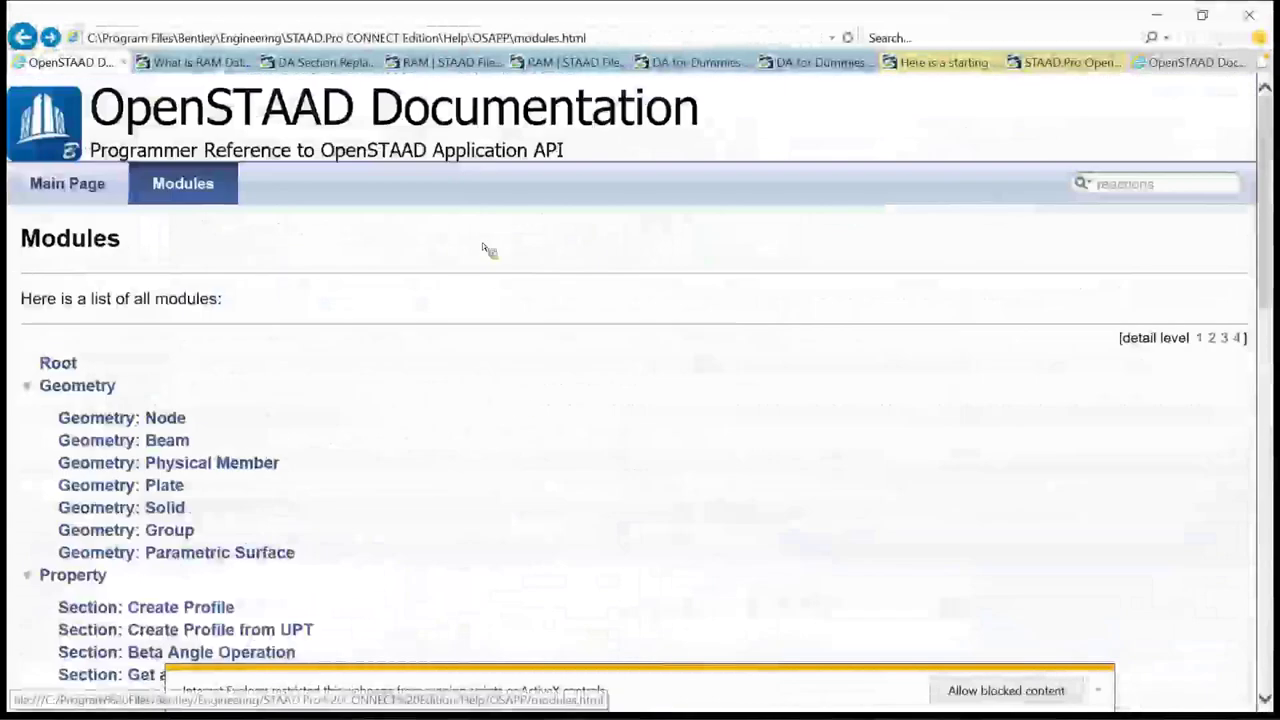
{"action": "scroll", "coordinate": [520, 402], "scroll_direction": "down", "scroll_amount": 7}
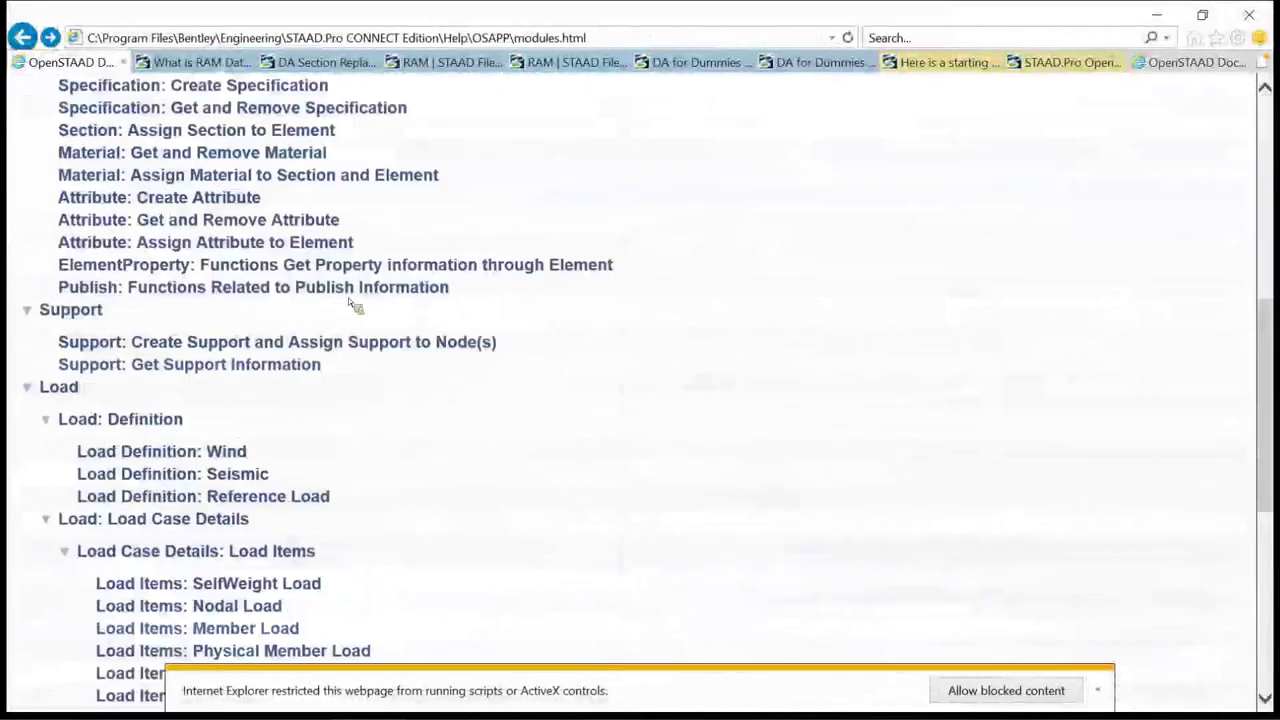
{"action": "scroll", "coordinate": [384, 298], "scroll_direction": "down", "scroll_amount": 3}
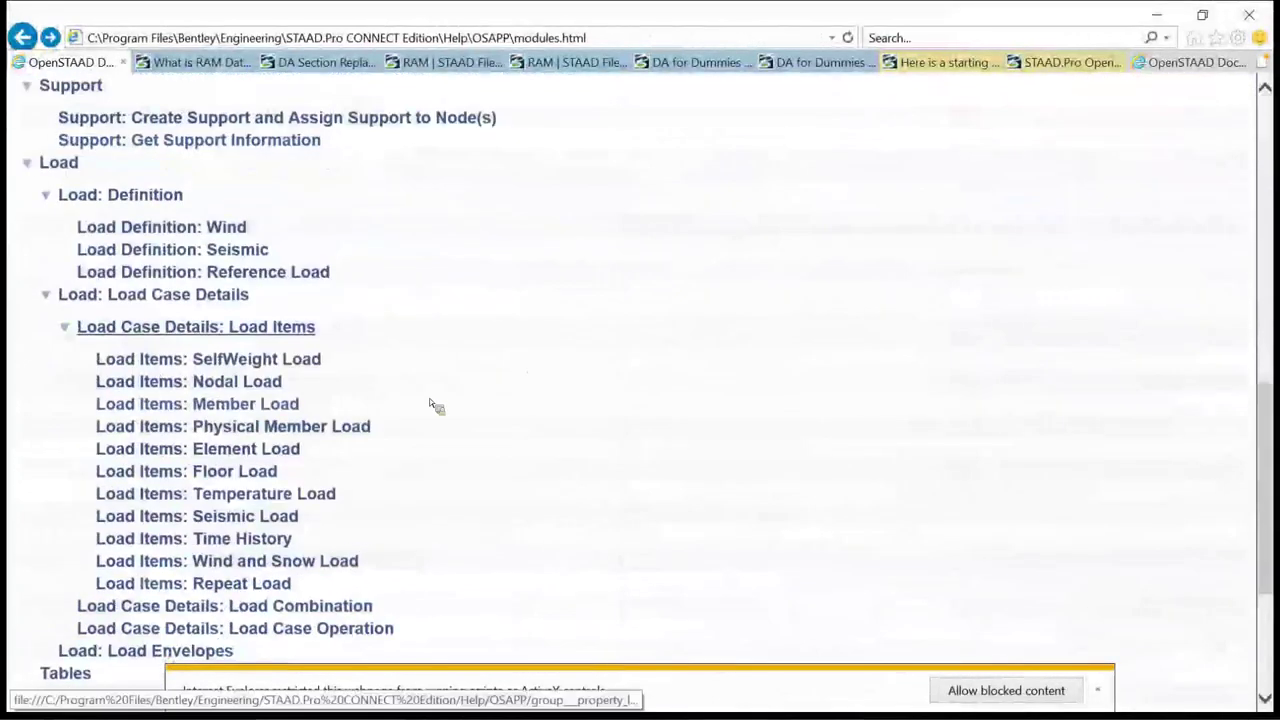
{"action": "scroll", "coordinate": [366, 373], "scroll_direction": "down", "scroll_amount": 2}
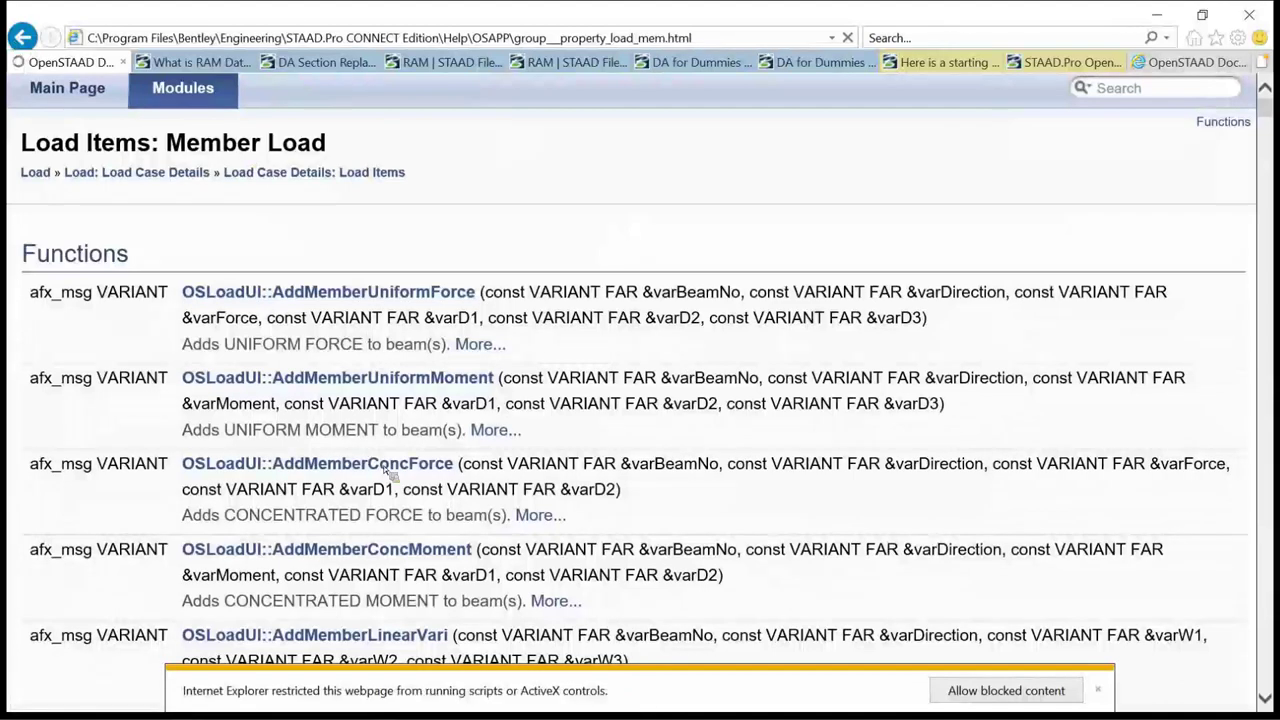
Examine the OSLoadUI functions that add uniform, concentrated, linearly varying and trapezoidal loads to beams
{"action": "scroll", "coordinate": [190, 155], "scroll_direction": "down", "scroll_amount": 2}
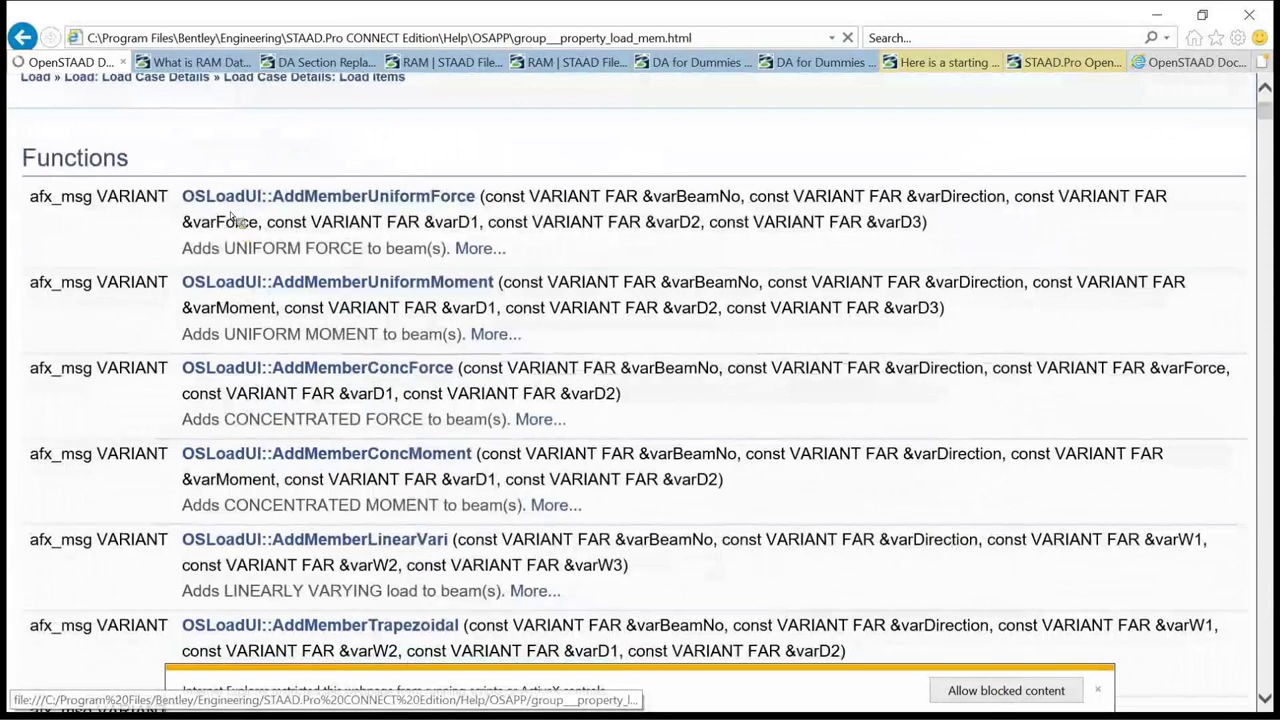
{"action": "scroll", "coordinate": [262, 210], "scroll_direction": "down", "scroll_amount": 2}
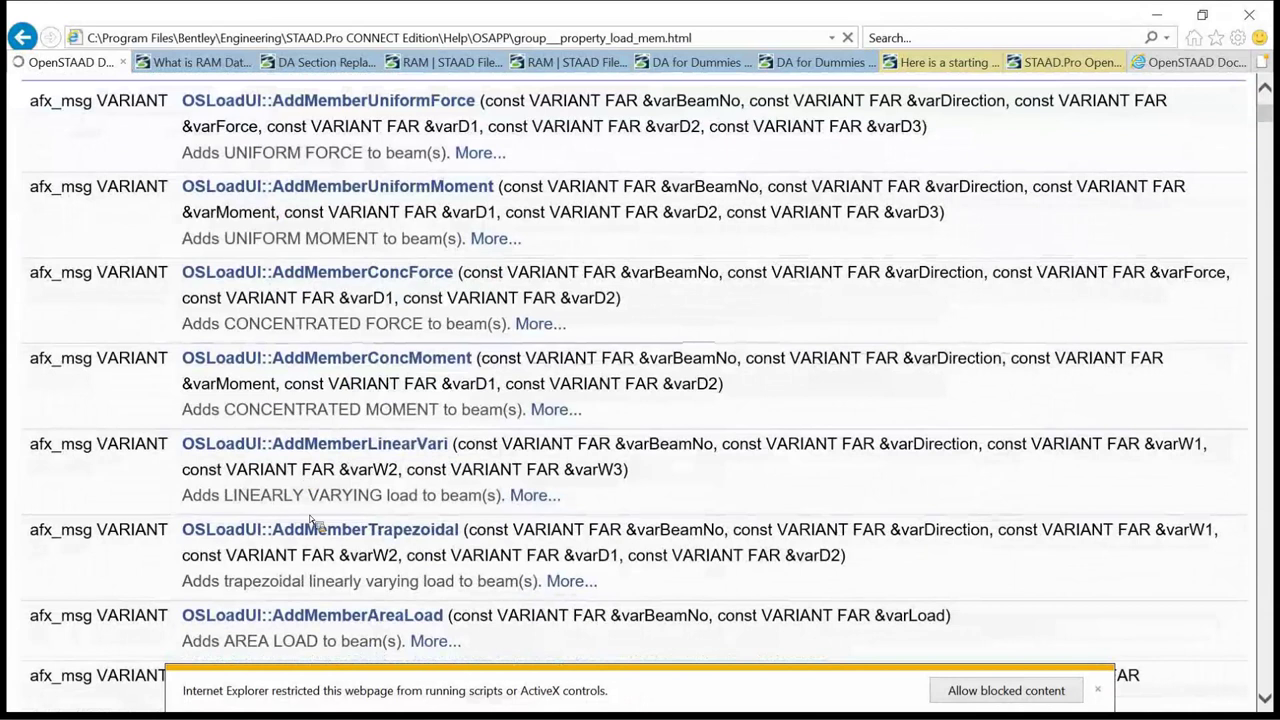
{"action": "scroll", "coordinate": [311, 521], "scroll_direction": "up", "scroll_amount": 1}
{"action": "scroll", "coordinate": [311, 517], "scroll_direction": "up", "scroll_amount": 2}
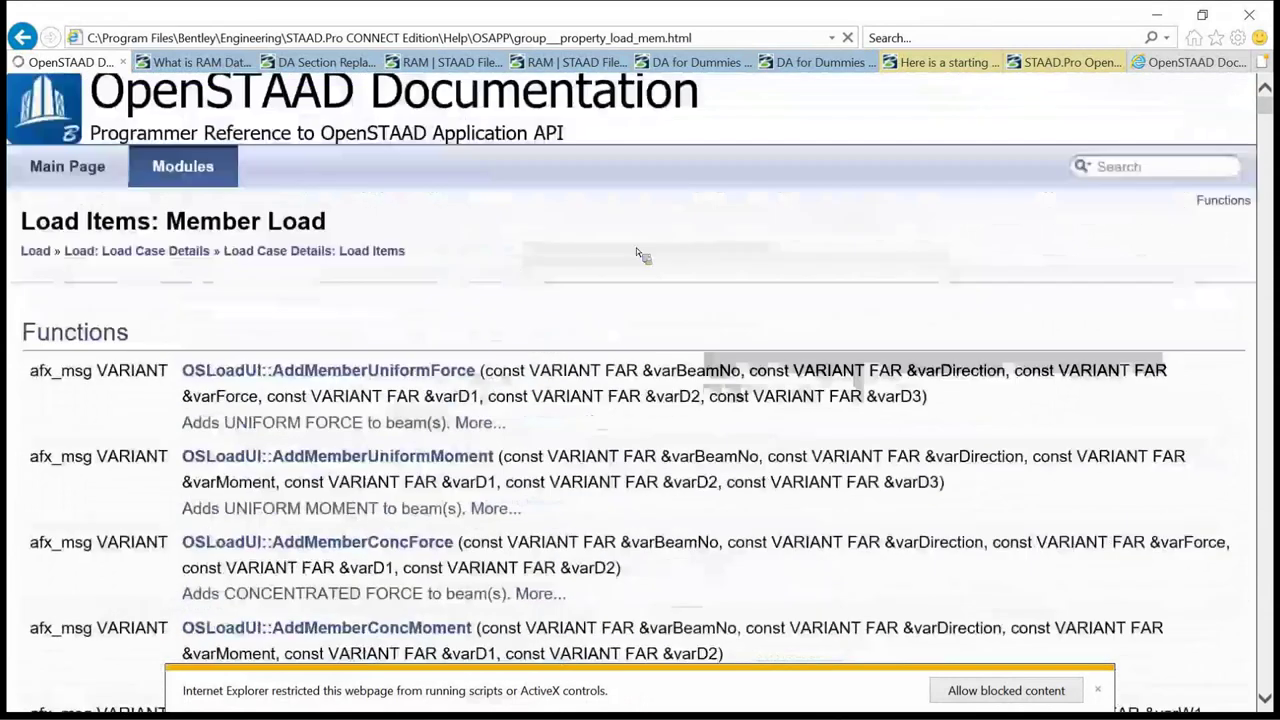
{"action": "scroll", "coordinate": [636, 247], "scroll_direction": "up", "scroll_amount": 1}
Return to the module list, open the "Load Case Details: Load Combination" page and review its functions
{"action": "key", "text": "alt+Left"}
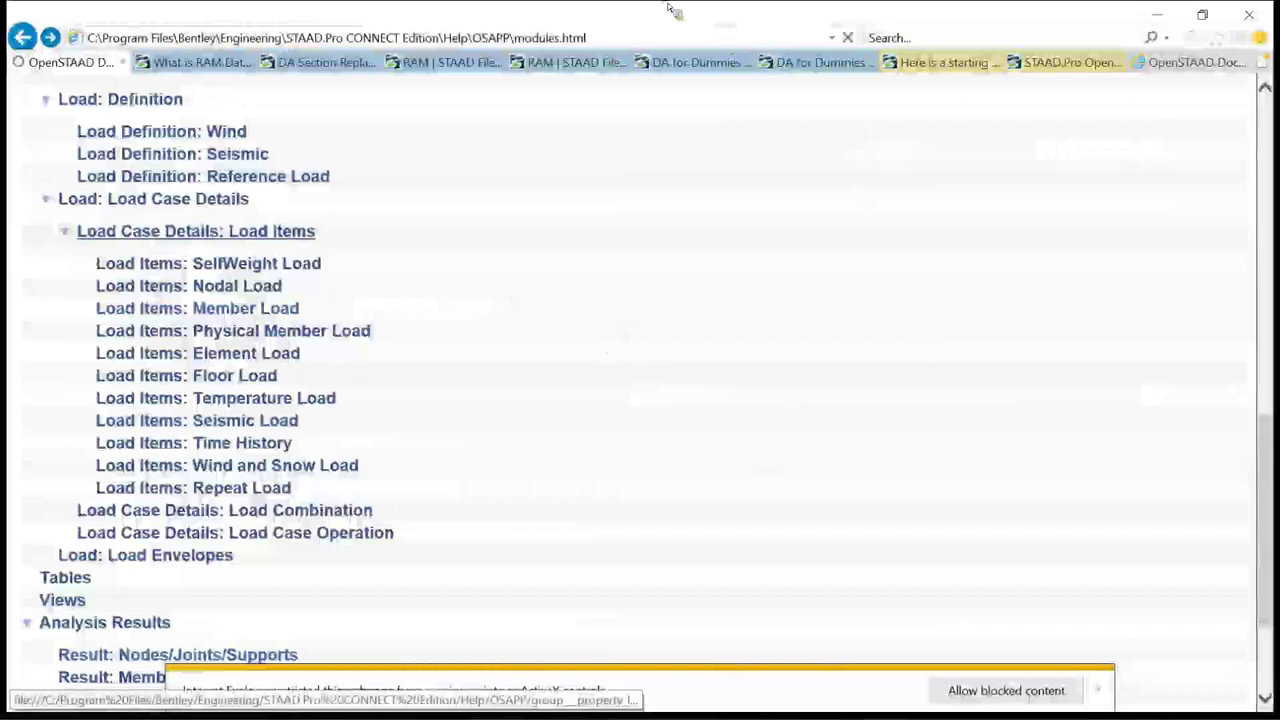
{"action": "left_click", "coordinate": [224, 510]}
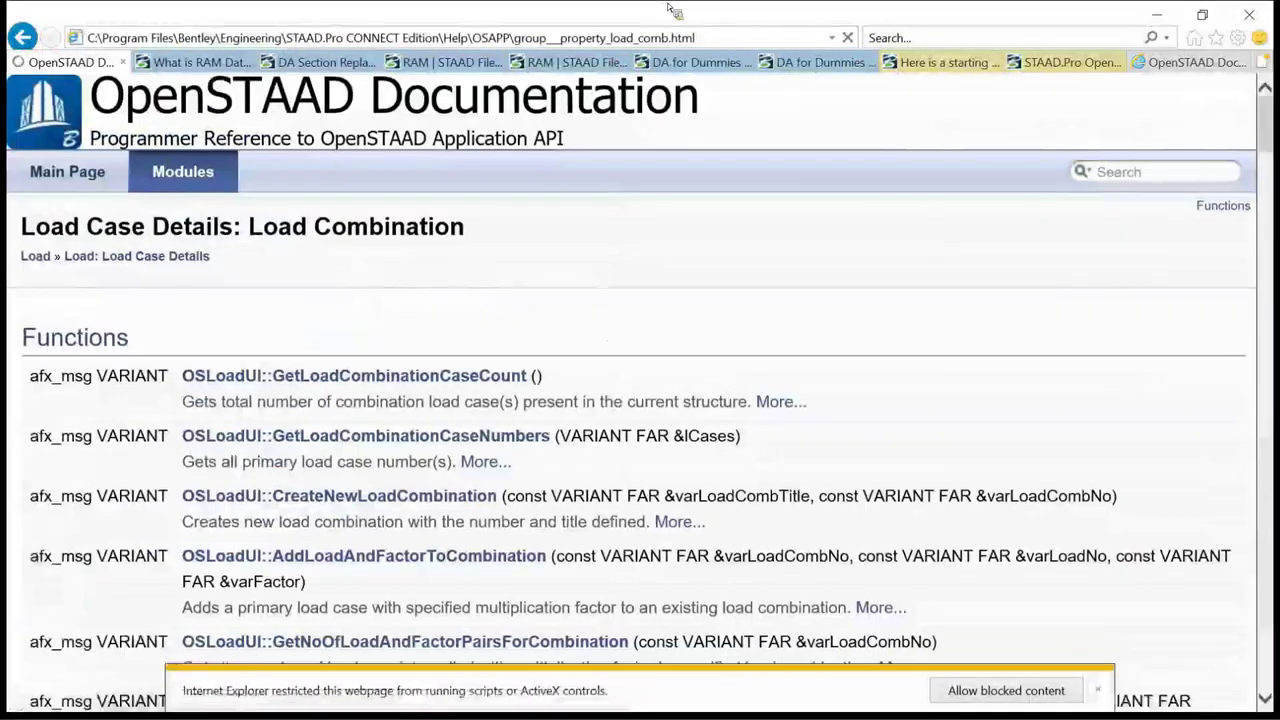
{"action": "scroll", "coordinate": [224, 510], "scroll_direction": "down", "scroll_amount": 2}
{"action": "scroll", "coordinate": [640, 400], "scroll_direction": "down", "scroll_amount": 1}
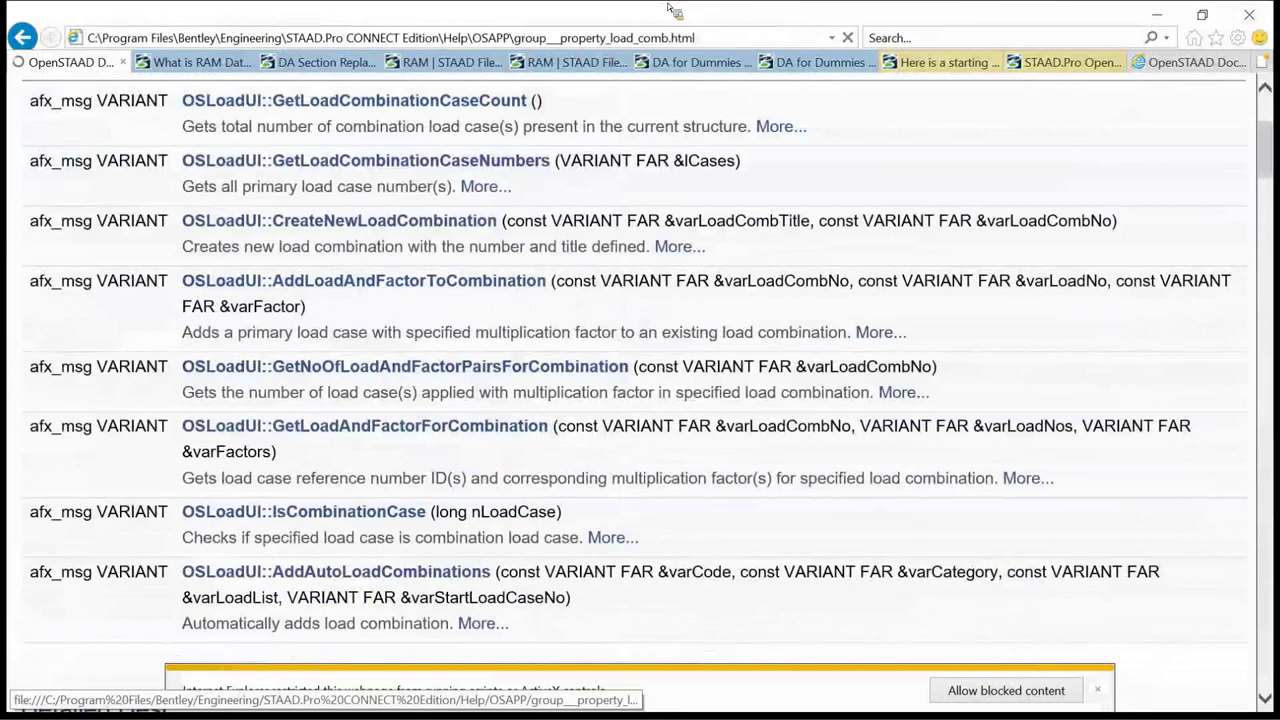
{"action": "scroll", "coordinate": [640, 400], "scroll_direction": "down", "scroll_amount": 1}
{"action": "scroll", "coordinate": [672, 9], "scroll_direction": "up", "scroll_amount": 1}
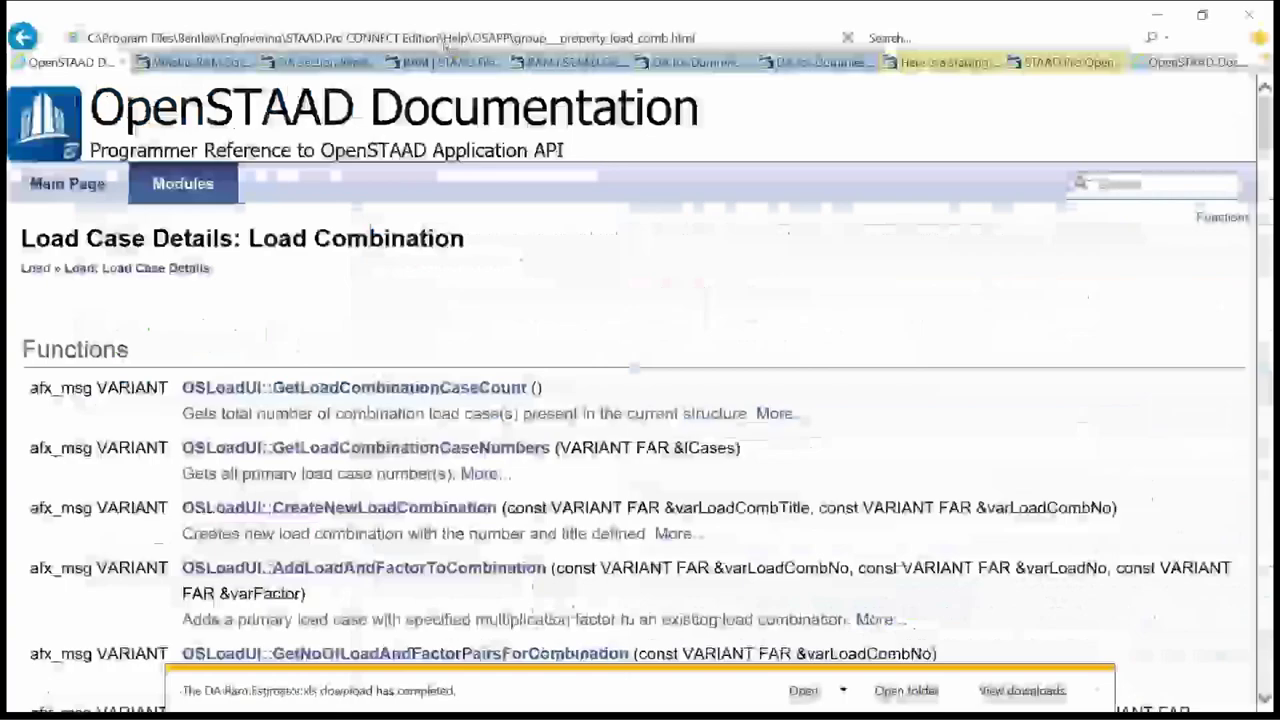
Highlight the folder path C:\Program Files\Bentley\Engineering\STAAD.Pro CONNECT Edition\Help\OSAPP\ in the documentation page's address
{"action": "left_click_drag", "start_coordinate": [700, 105], "coordinate": [90, 105]}
{"action": "left_click", "coordinate": [503, 42]}
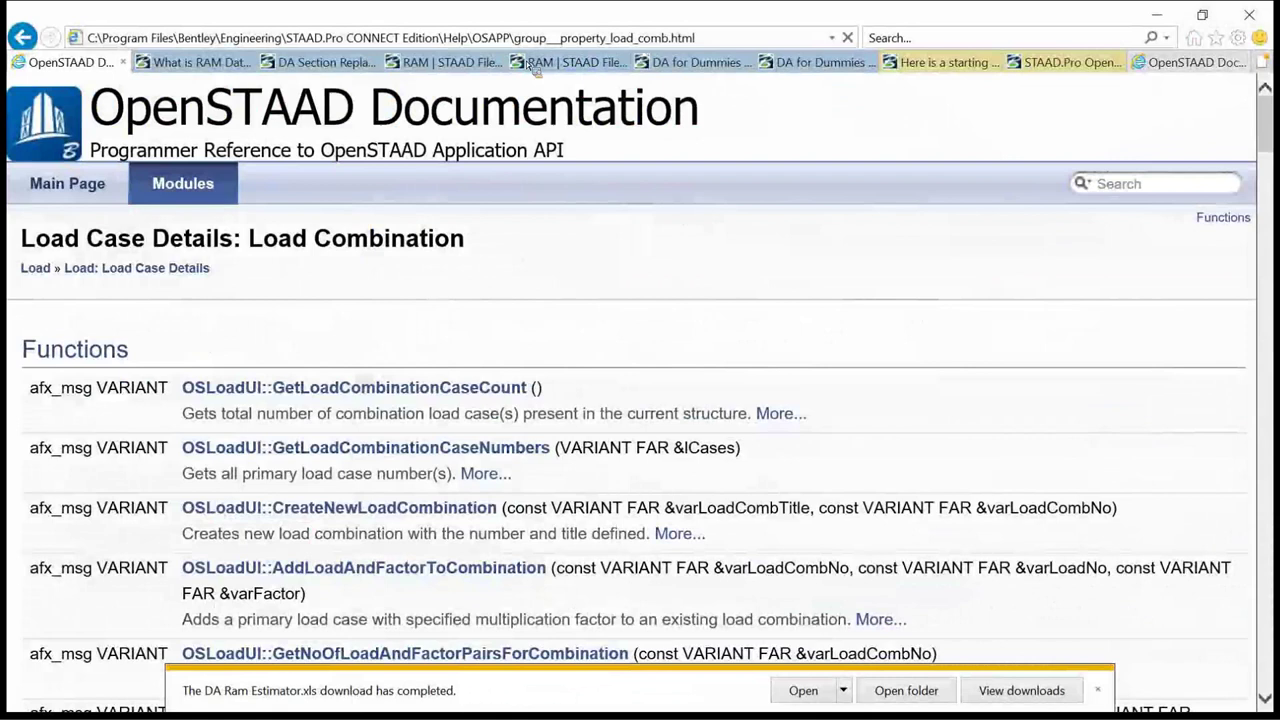
{"action": "left_click", "coordinate": [528, 44]}
{"action": "left_click", "coordinate": [532, 44]}
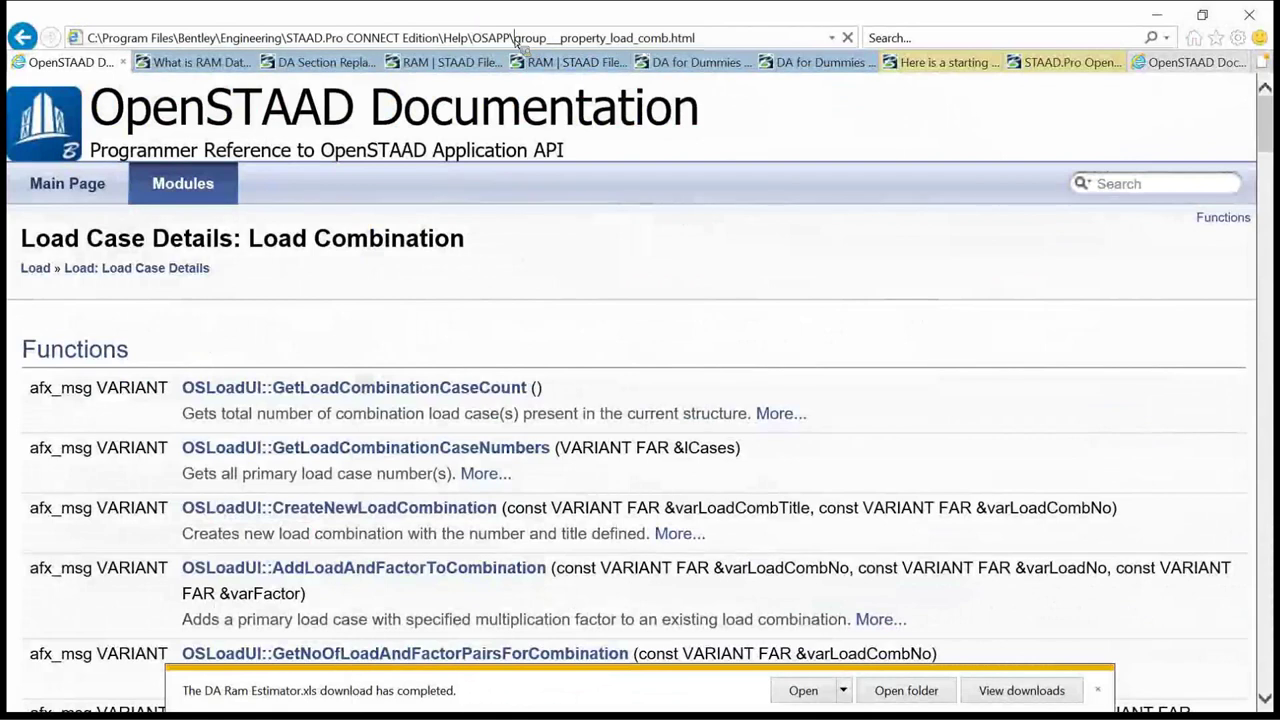
{"action": "left_click_drag", "start_coordinate": [514, 38], "coordinate": [86, 38]}
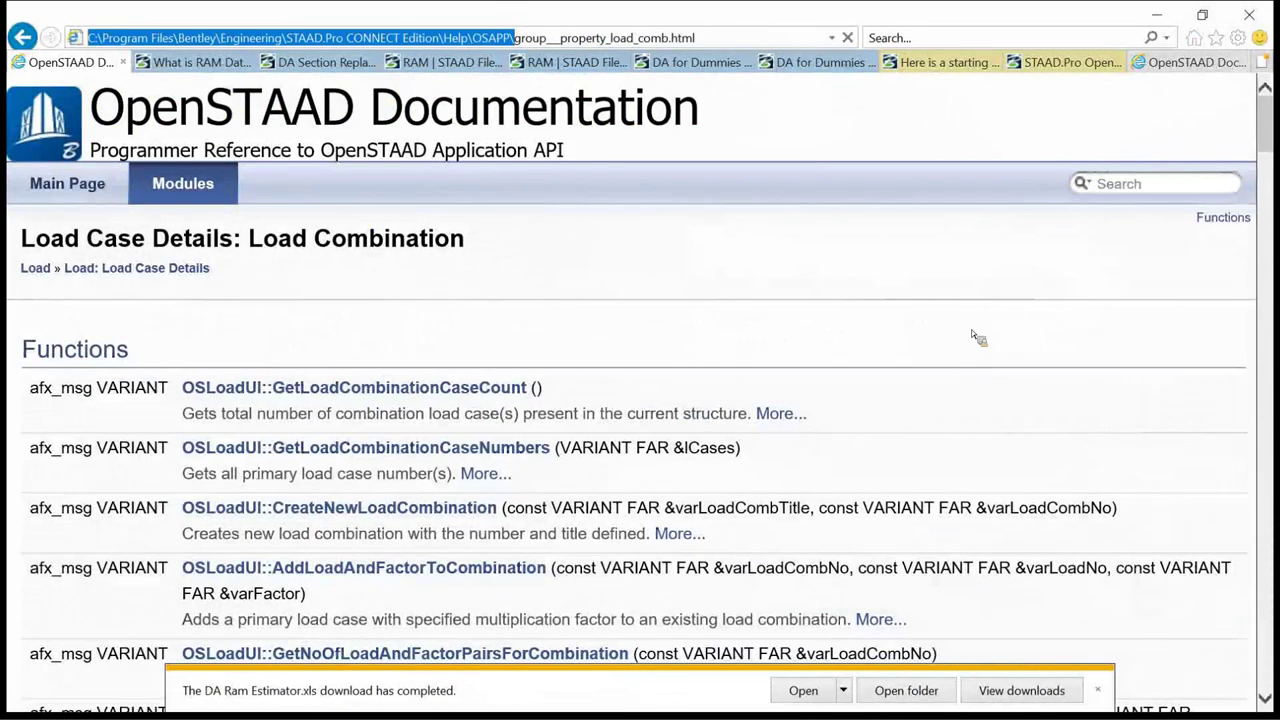
Highlight the file name group__property_load_comb.html in the page's address, and restore the browser window to its smaller size
{"action": "left_click_drag", "start_coordinate": [936, 322], "coordinate": [1009, 255]}
{"action": "key", "text": "ctrl+Right"}
{"action": "key", "text": "ctrl+Right"}
{"action": "key", "text": "shift+Right"}
{"action": "key", "text": "shift+Right"}
{"action": "key", "text": "shift+Right"}
{"action": "key", "text": "shift+Right"}
{"action": "key", "text": "End"}
{"action": "key", "text": "shift+Left"}
{"action": "key", "text": "shift+Left"}
{"action": "key", "text": "shift+Left"}
{"action": "key", "text": "shift+Left"}
{"action": "key", "text": "shift+Left"}
{"action": "key", "text": "shift+Left"}
{"action": "key", "text": "shift+Left"}
{"action": "key", "text": "shift+Left"}
{"action": "key", "text": "shift+Left"}
{"action": "key", "text": "shift+Left"}
{"action": "key", "text": "shift+Left"}
{"action": "key", "text": "shift+Left"}
{"action": "key", "text": "shift+Left"}
{"action": "key", "text": "shift+Left"}
{"action": "key", "text": "shift+Left"}
{"action": "key", "text": "shift+Left"}
{"action": "key", "text": "shift+Left"}
{"action": "key", "text": "shift+Left"}
{"action": "key", "text": "shift+Left"}
{"action": "key", "text": "shift+Left"}
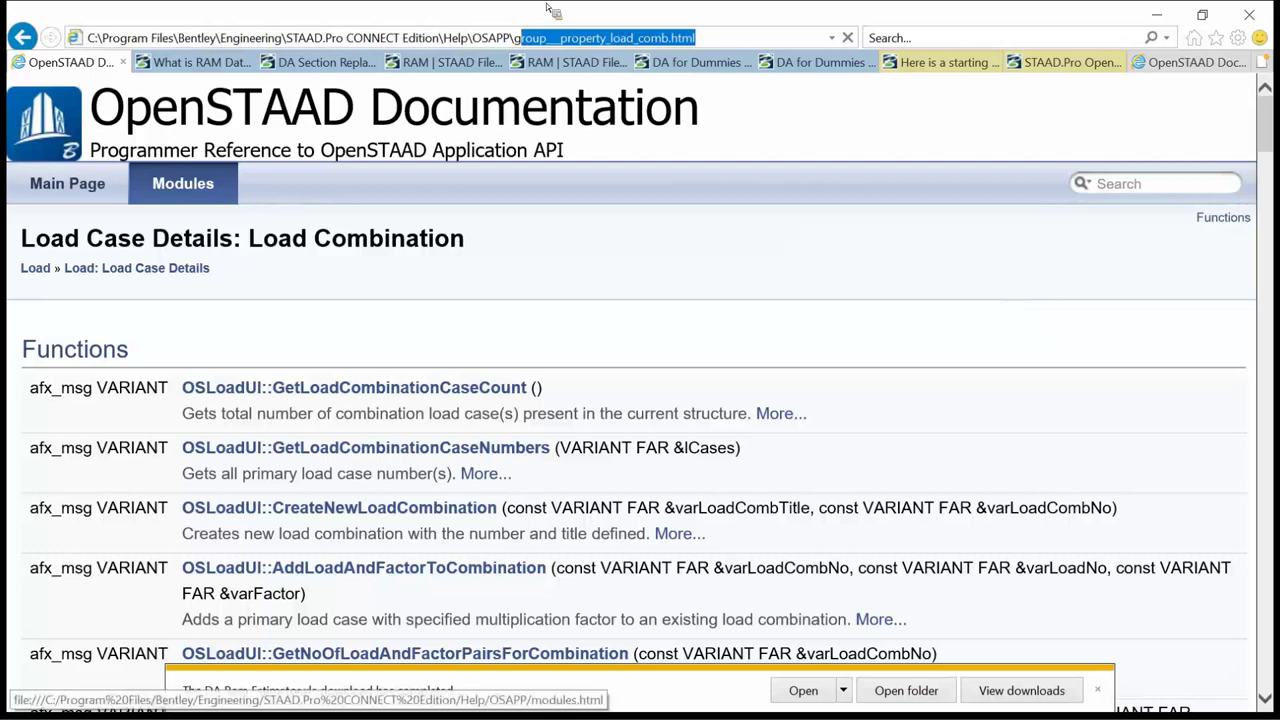
{"action": "key", "text": "Left"}
{"action": "key", "text": "Left"}
{"action": "key", "text": "shift+Right"}
{"action": "key", "text": "shift+Right"}
{"action": "key", "text": "shift+Right"}
{"action": "key", "text": "ctrl+shift+Right"}
{"action": "key", "text": "ctrl+shift+Right"}
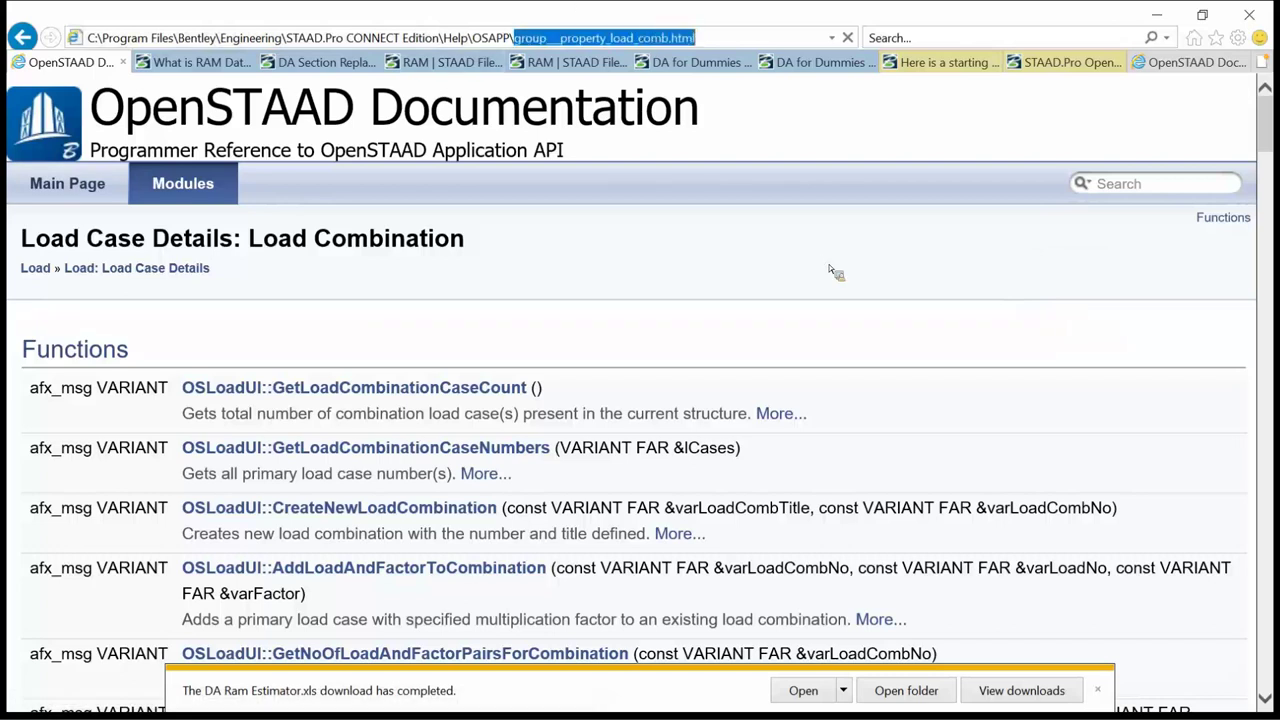
{"action": "left_click", "coordinate": [829, 266]}
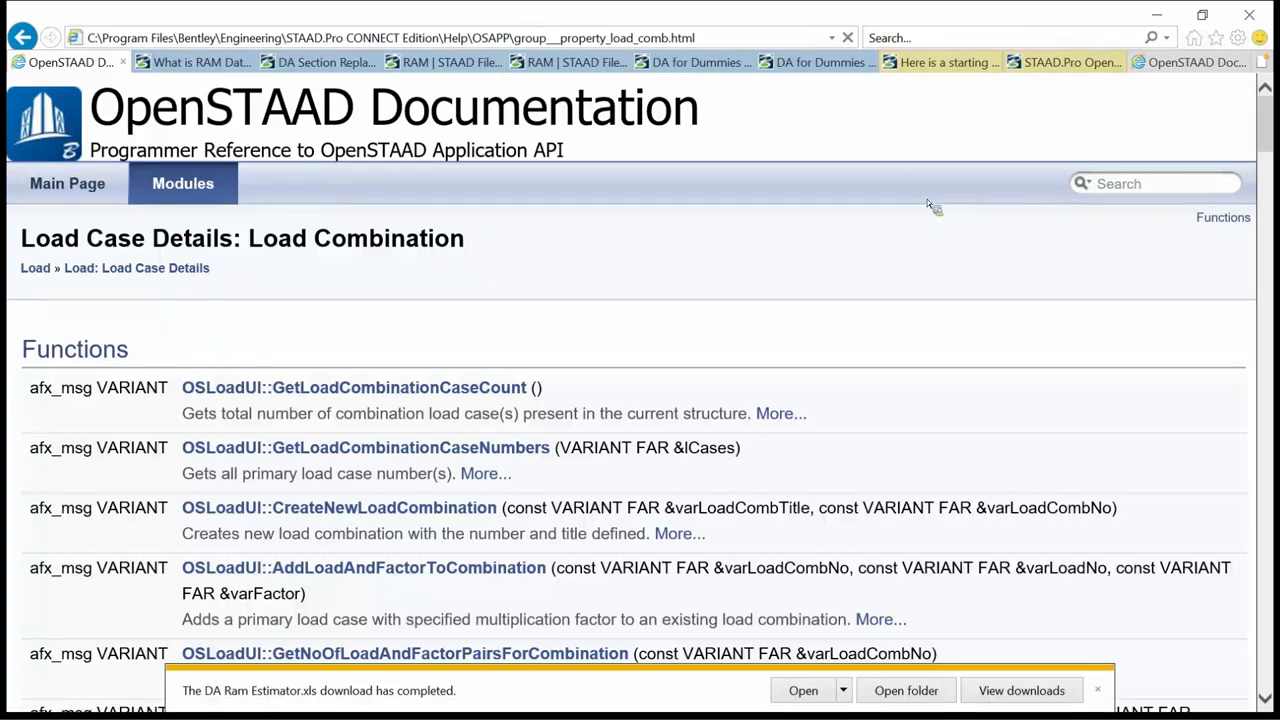
{"action": "double_click", "coordinate": [662, 17]}
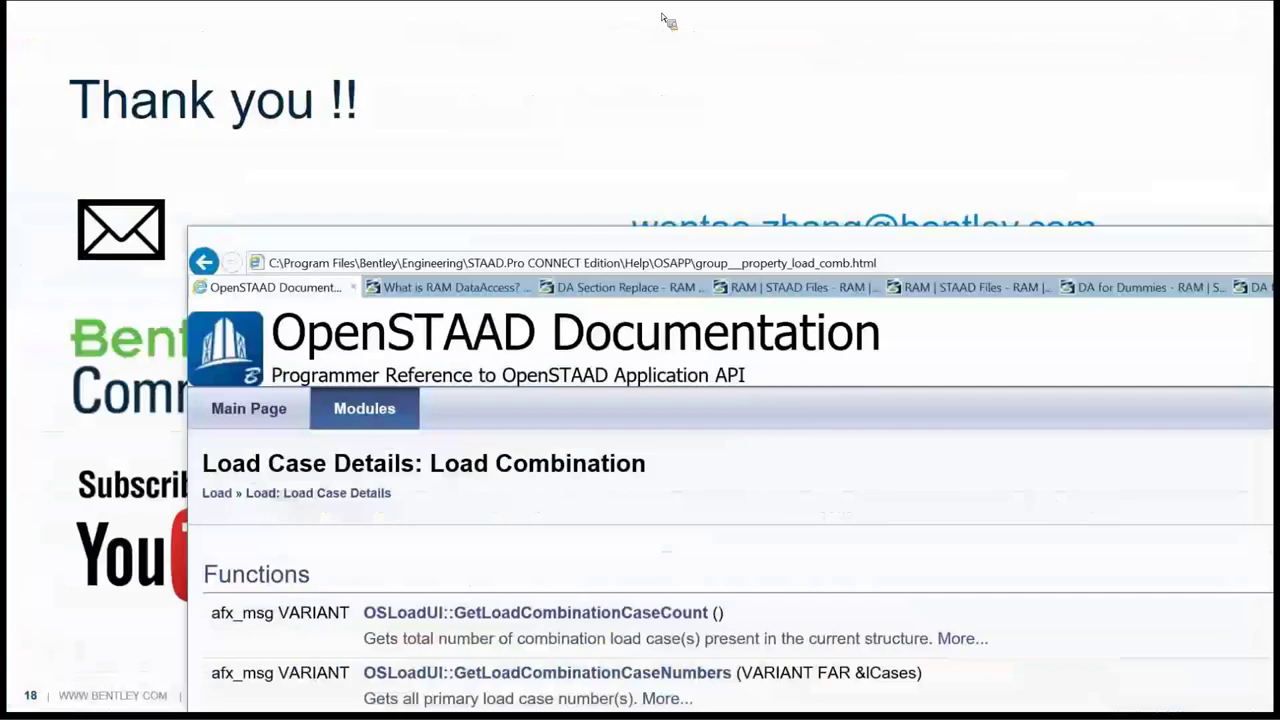